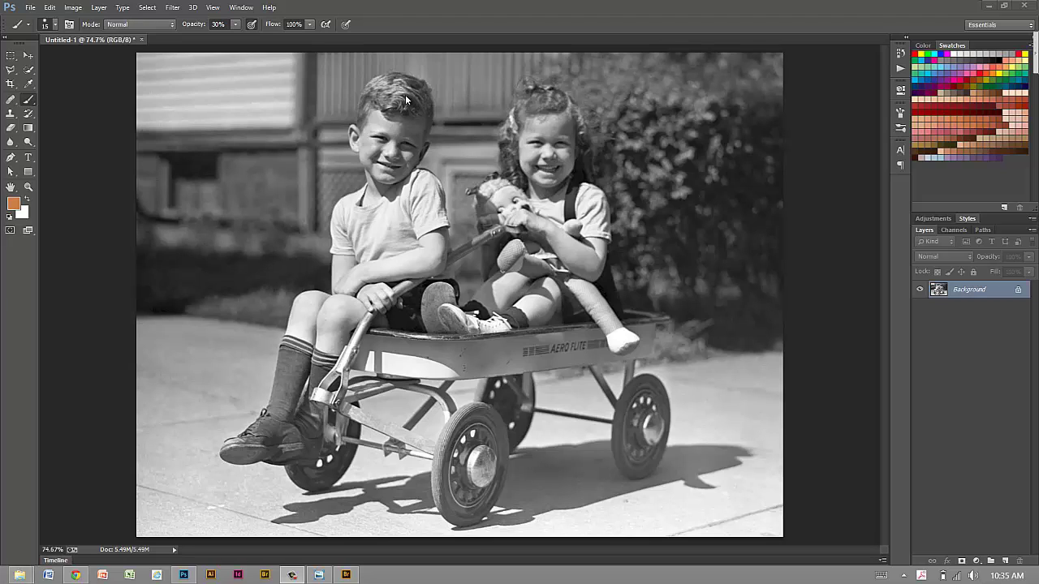
# Step: Desaturate the Background layer so the wagon photo is fully greyscale
pyautogui.click(75, 8)
pyautogui.moveTo(107, 40)
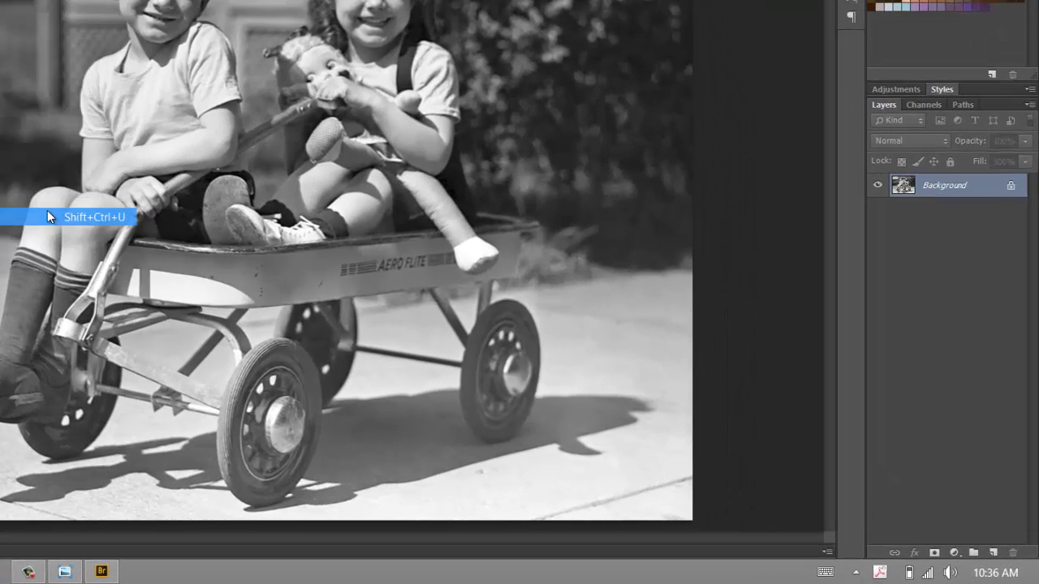
pyautogui.click(47, 213)
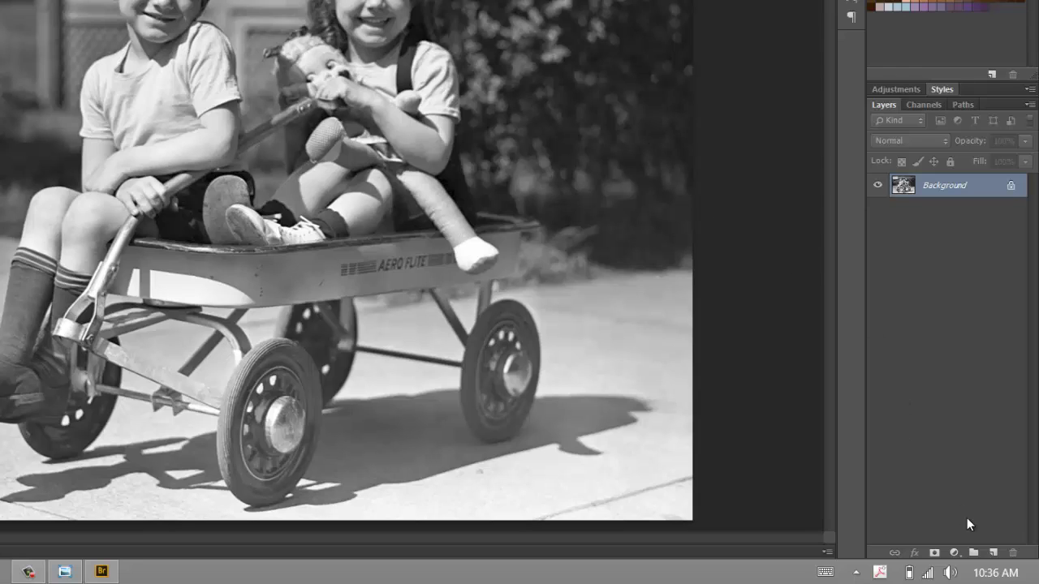
# Step: Add a new layer named Base Color with Color blend mode
pyautogui.click(992, 552)
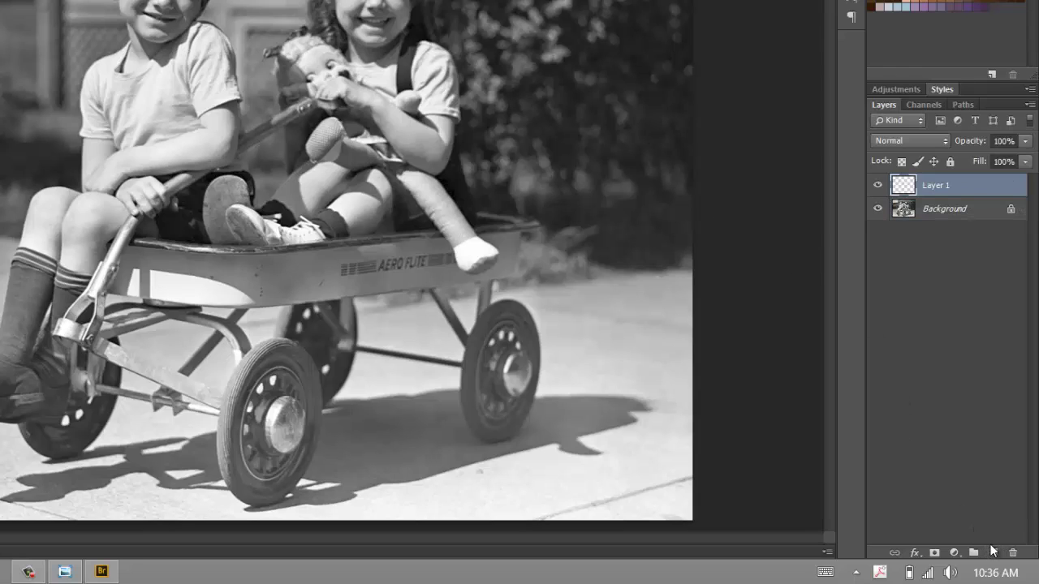
pyautogui.doubleClick(930, 183)
pyautogui.press('BackSpace')
pyautogui.write('Base Color')
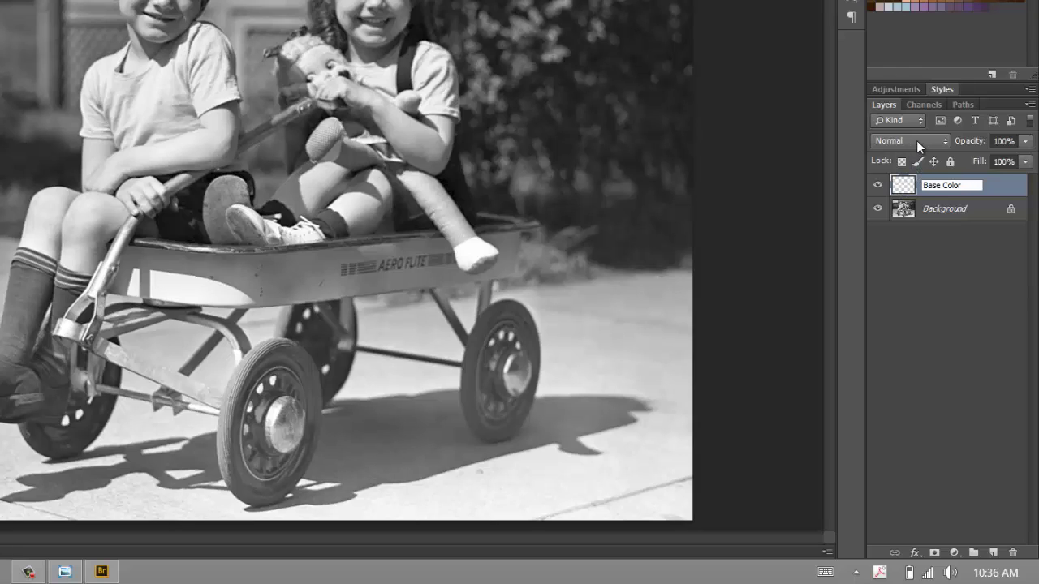
pyautogui.press('Return')
pyautogui.click(916, 141)
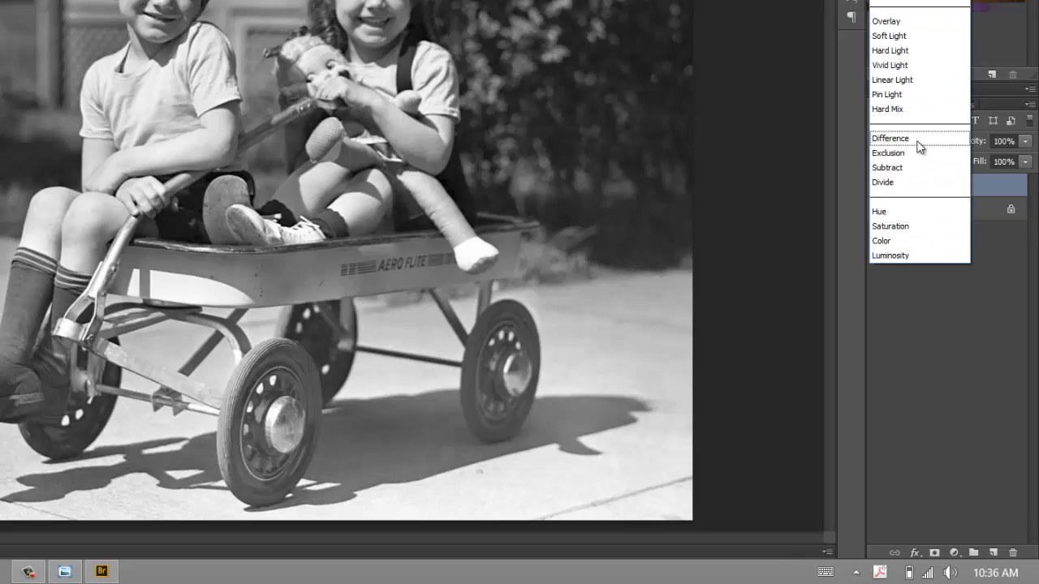
pyautogui.click(909, 242)
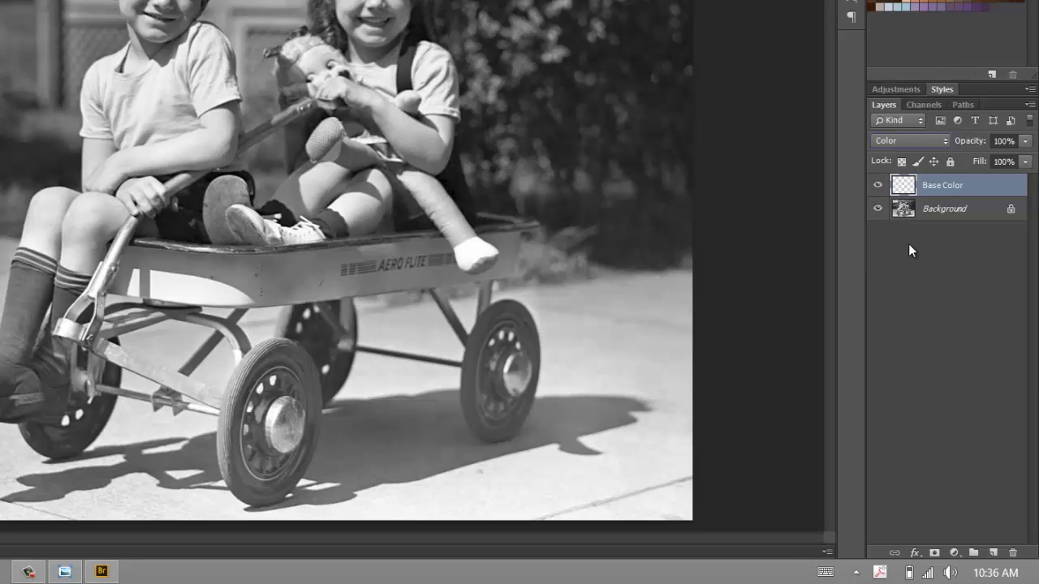
# Step: Add a Shadows layer above it set to Multiply blend mode
pyautogui.click(993, 553)
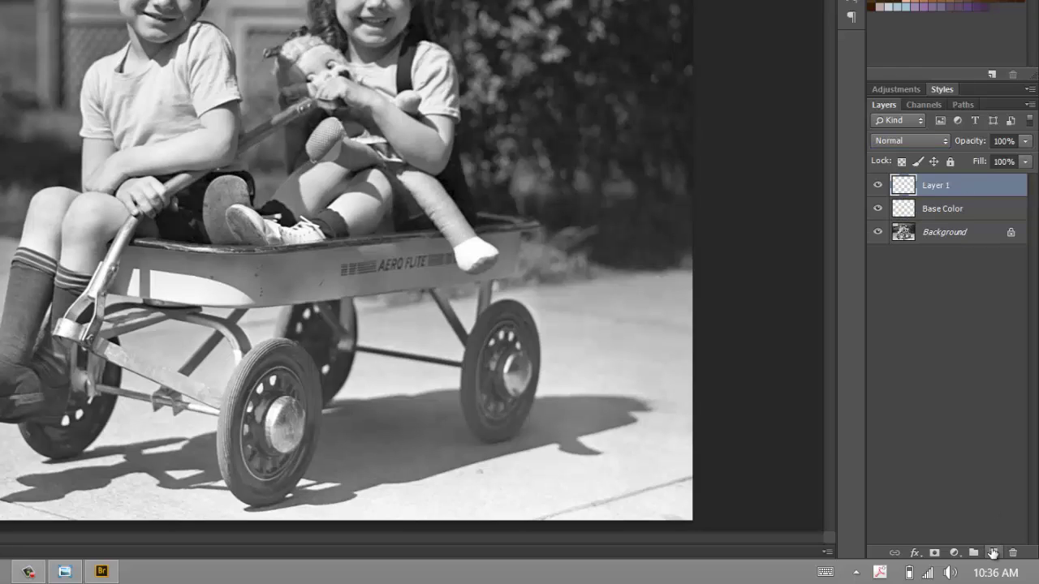
pyautogui.doubleClick(935, 187)
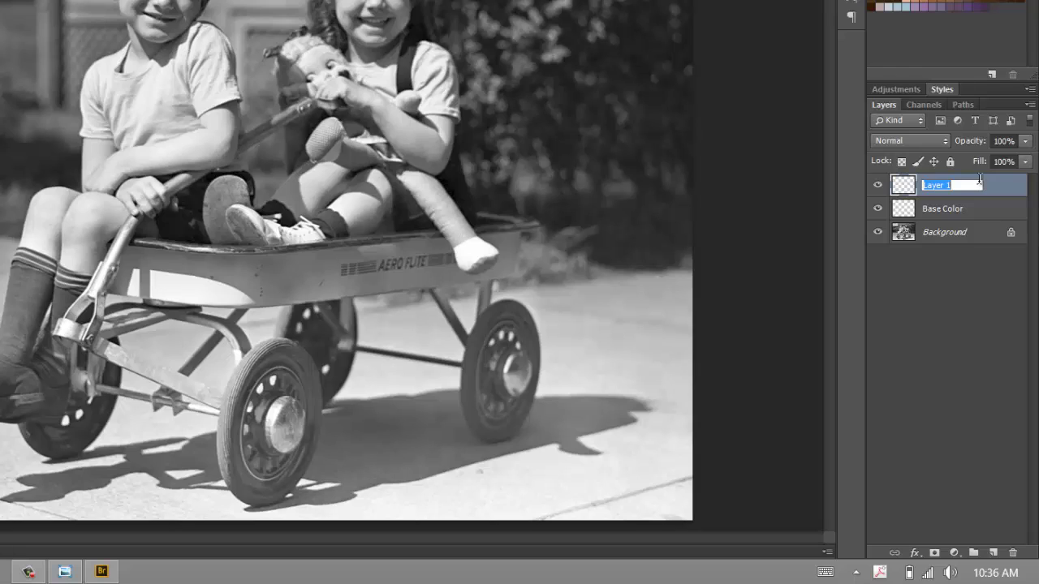
pyautogui.write('Shadows')
pyautogui.press('Return')
pyautogui.click(916, 140)
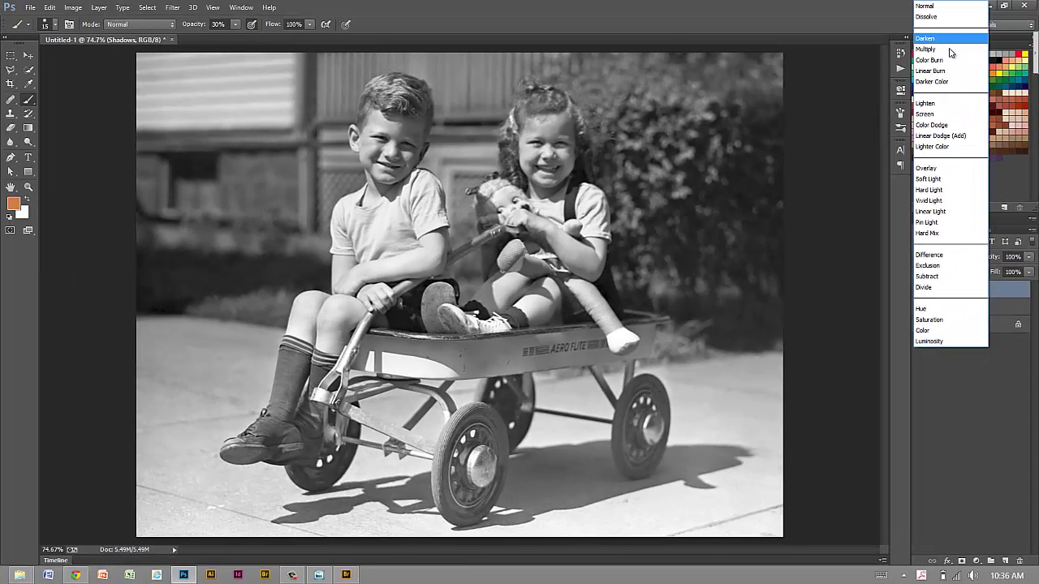
pyautogui.click(949, 50)
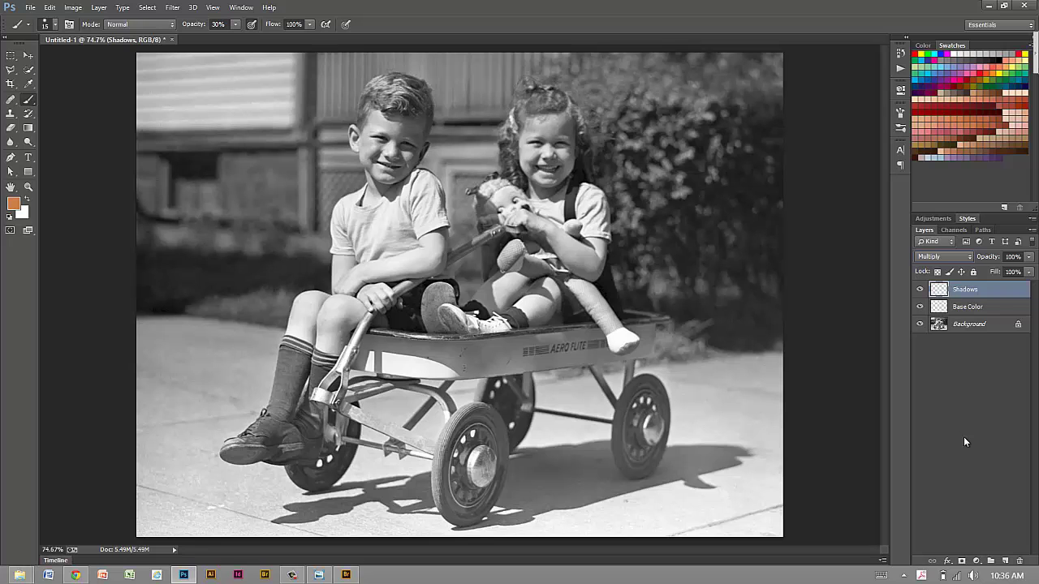
# Step: Add a Highlights layer on top set to Screen blend mode
pyautogui.click(1005, 560)
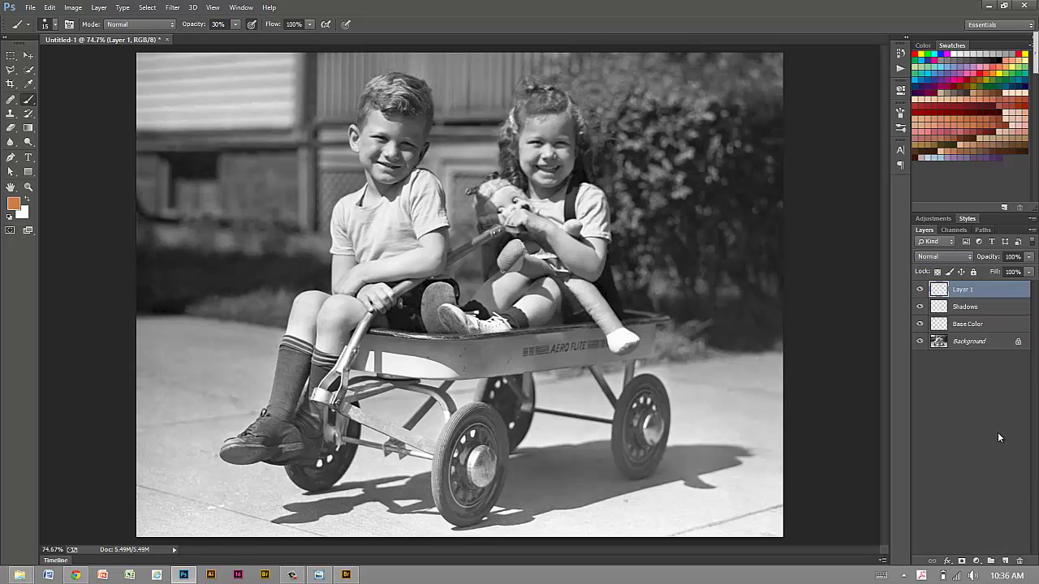
pyautogui.doubleClick(964, 289)
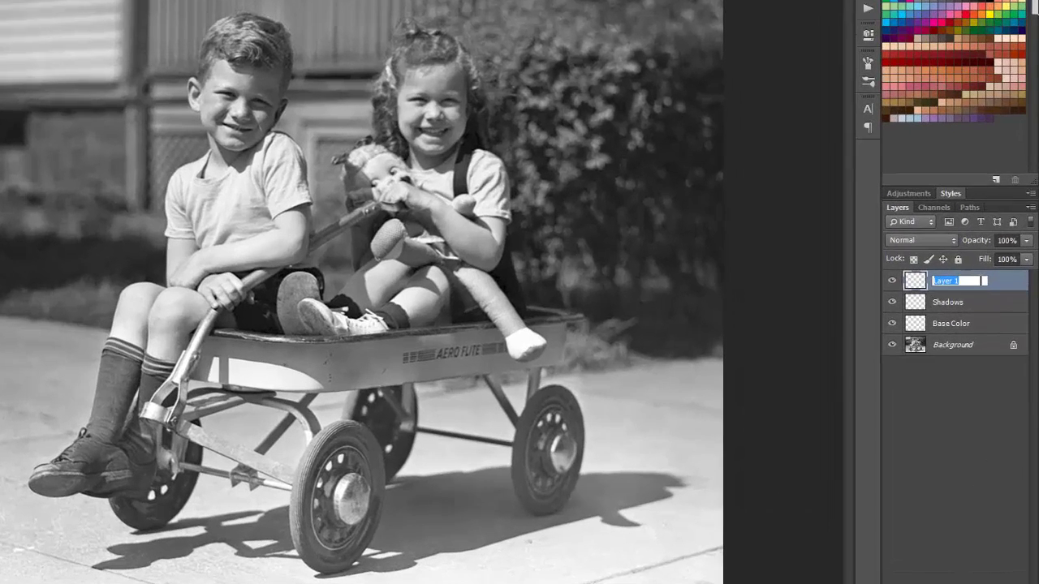
pyautogui.write('High')
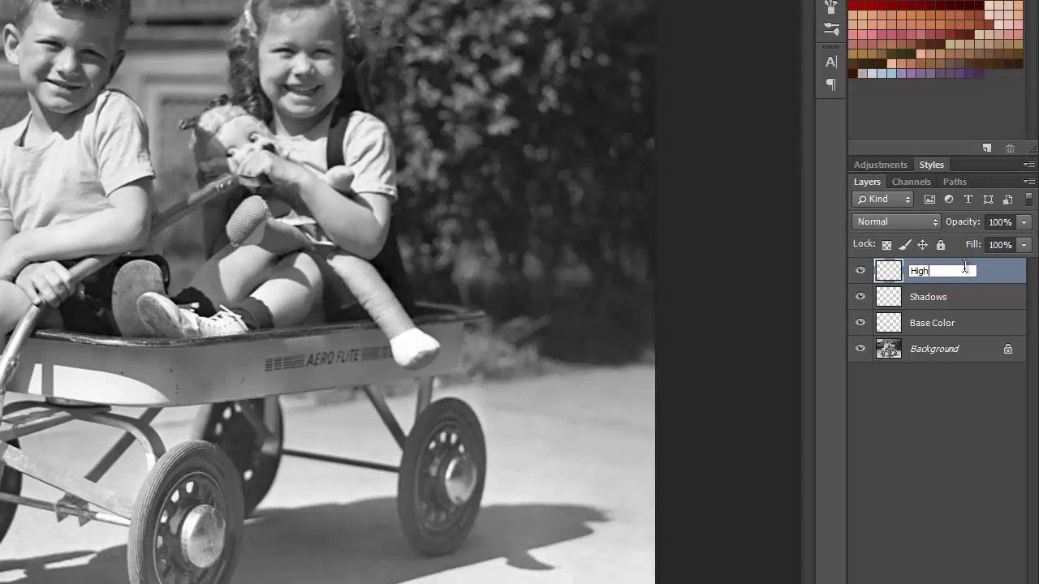
pyautogui.write('lights')
pyautogui.press('Return')
pyautogui.click(914, 222)
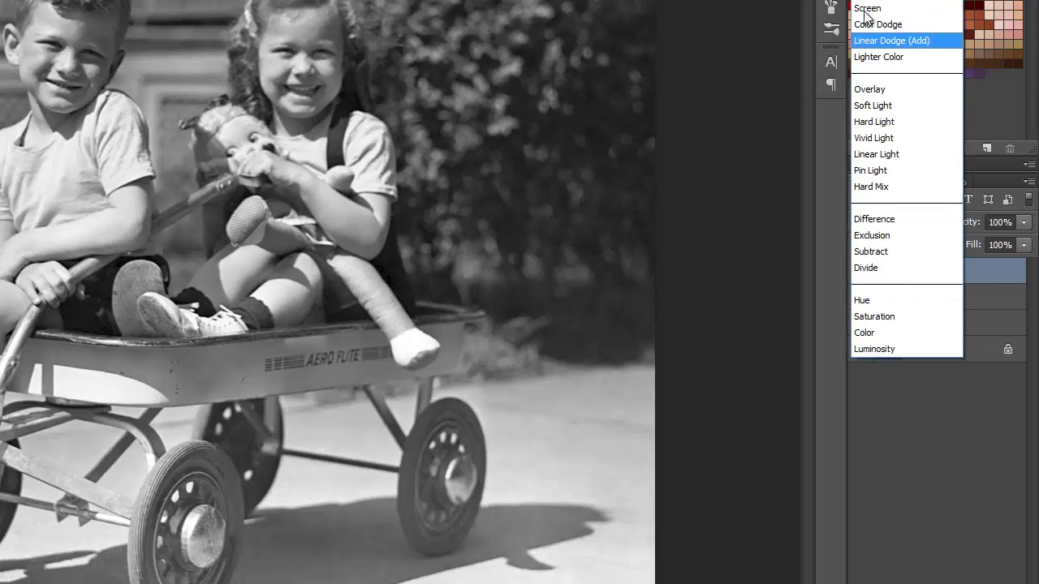
pyautogui.click(868, 9)
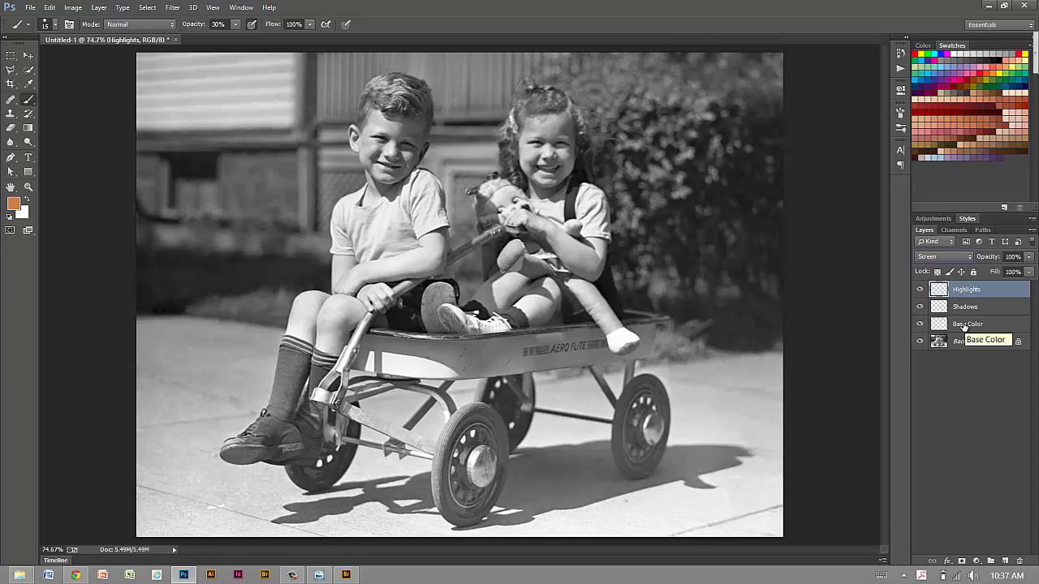
# Step: Check the Shadows and Highlights layers, then make Base Color the working layer
pyautogui.click(965, 325)
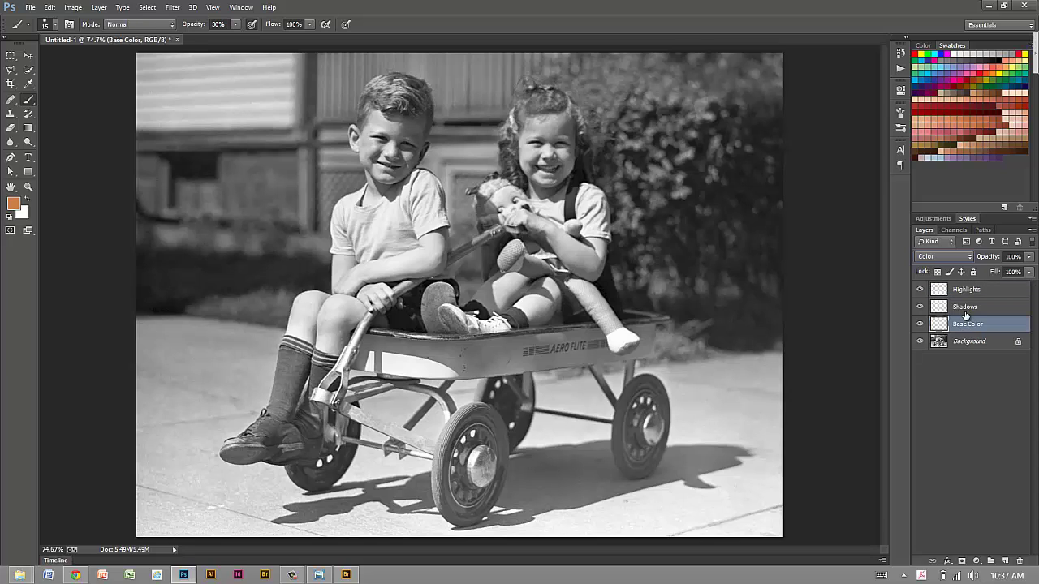
pyautogui.click(965, 308)
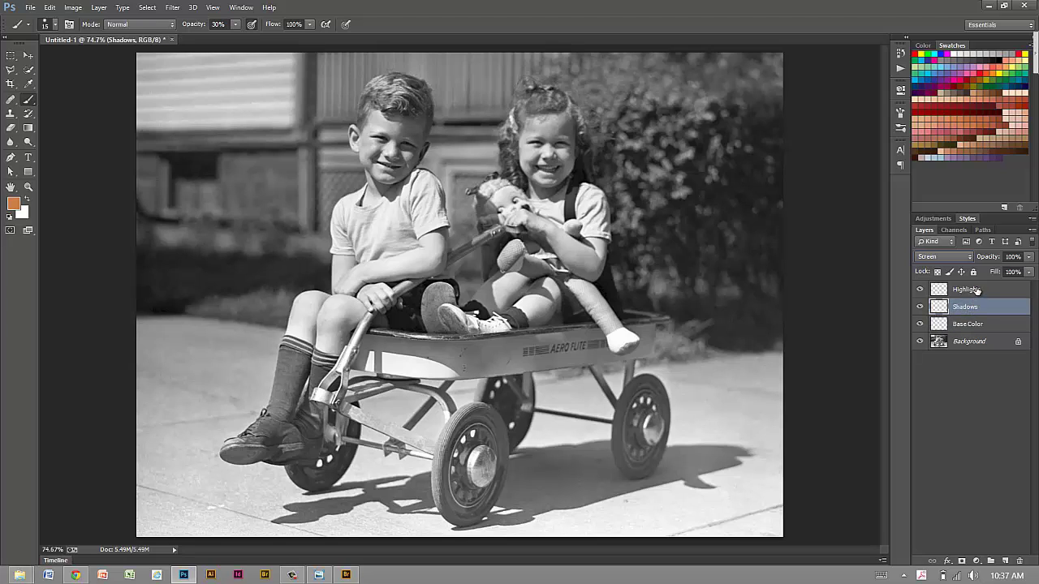
pyautogui.click(977, 289)
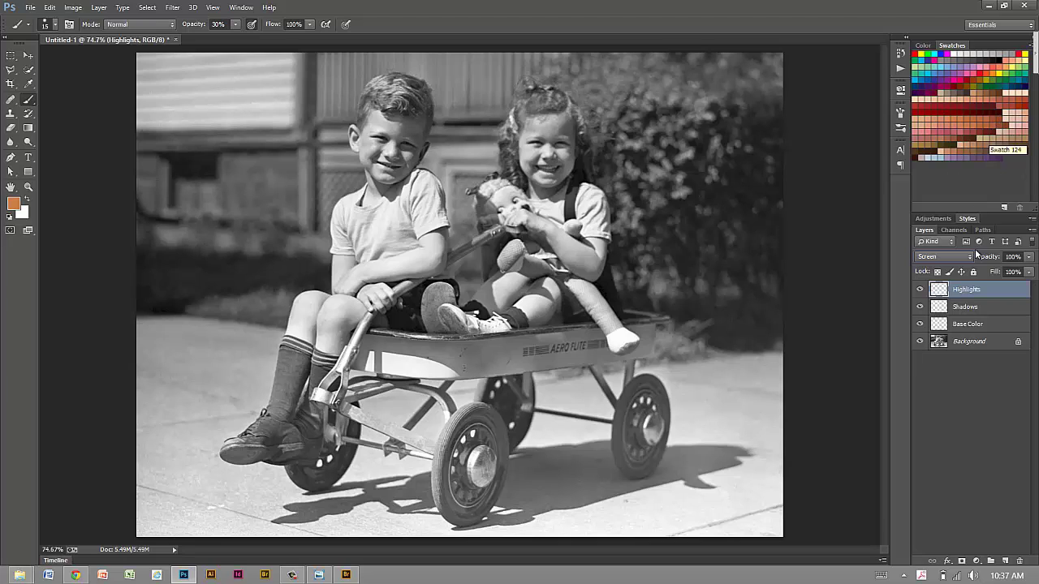
pyautogui.click(978, 326)
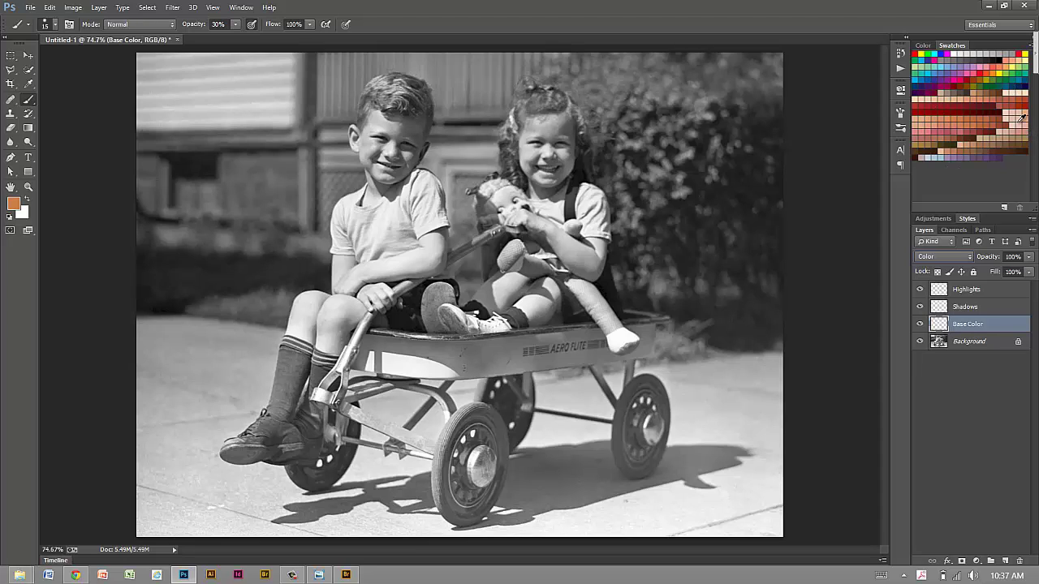
# Step: Reset the Swatches panel to the default colours without saving the current set
pyautogui.click(1029, 46)
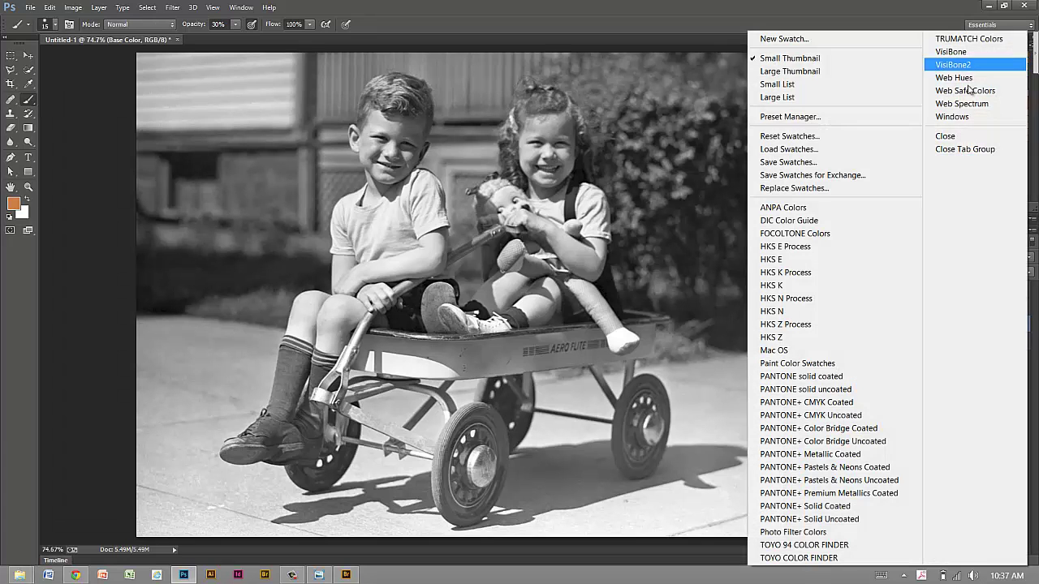
pyautogui.click(866, 135)
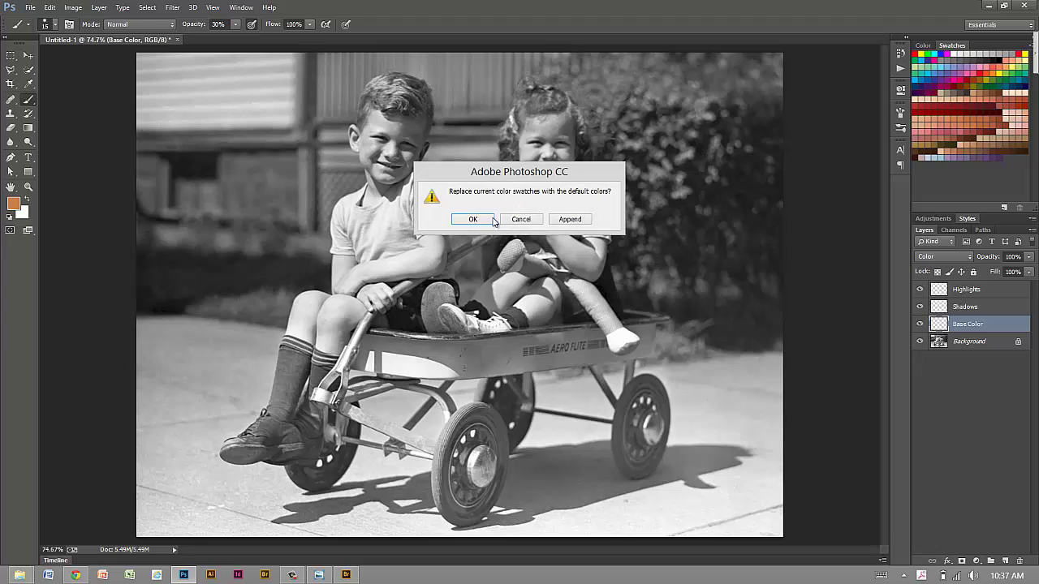
pyautogui.click(483, 220)
pyautogui.click(516, 225)
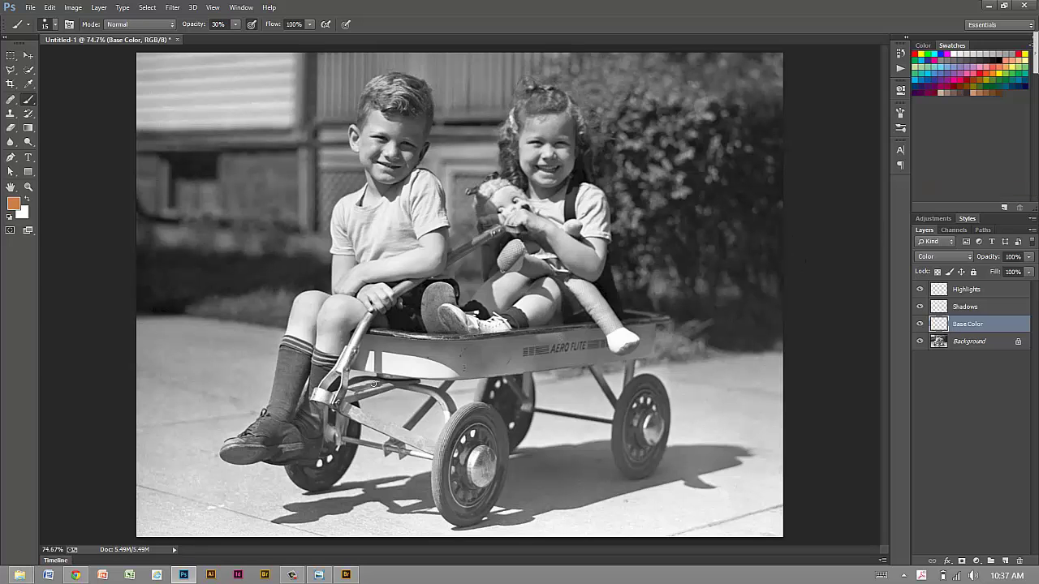
# Step: Show the downloaded skin_tone_swatches_by_rahll-d31r0h0.zip in its folder from Chrome
pyautogui.click(76, 574)
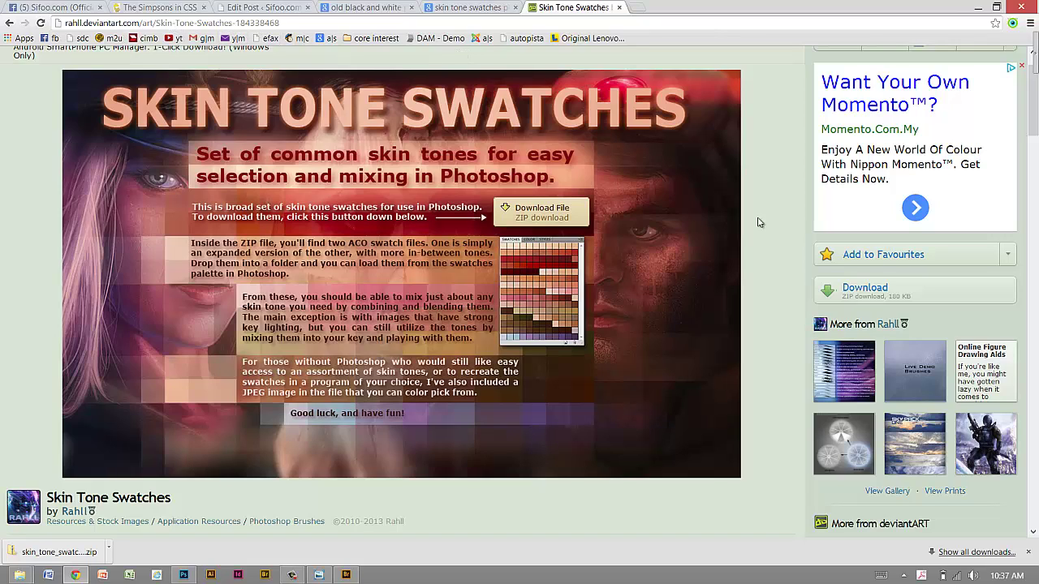
pyautogui.click(109, 553)
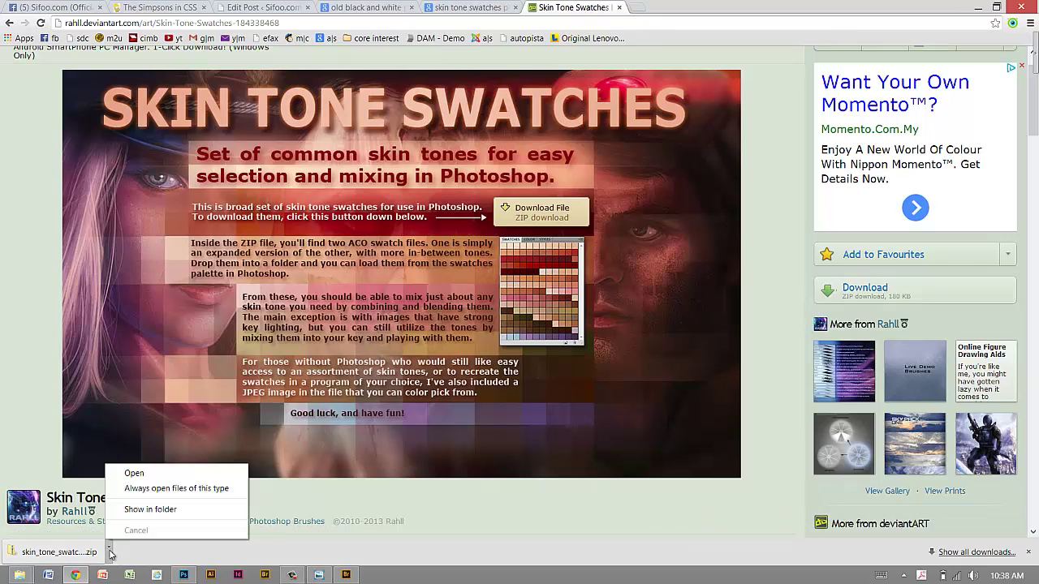
pyautogui.click(165, 509)
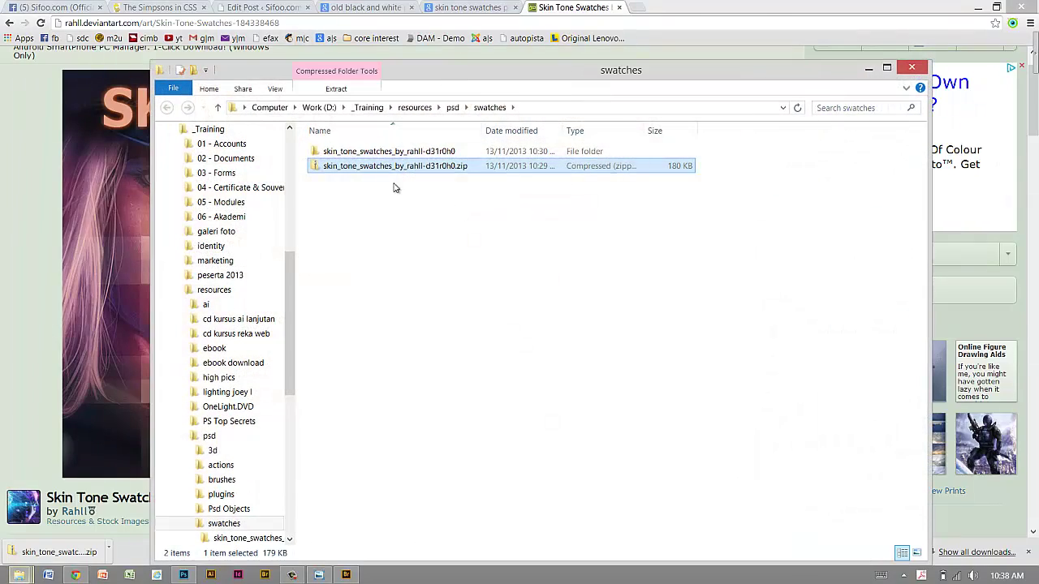
# Step: Open the extracted swatches folder and select dA Skin Tones (expanded).aco
pyautogui.doubleClick(382, 151)
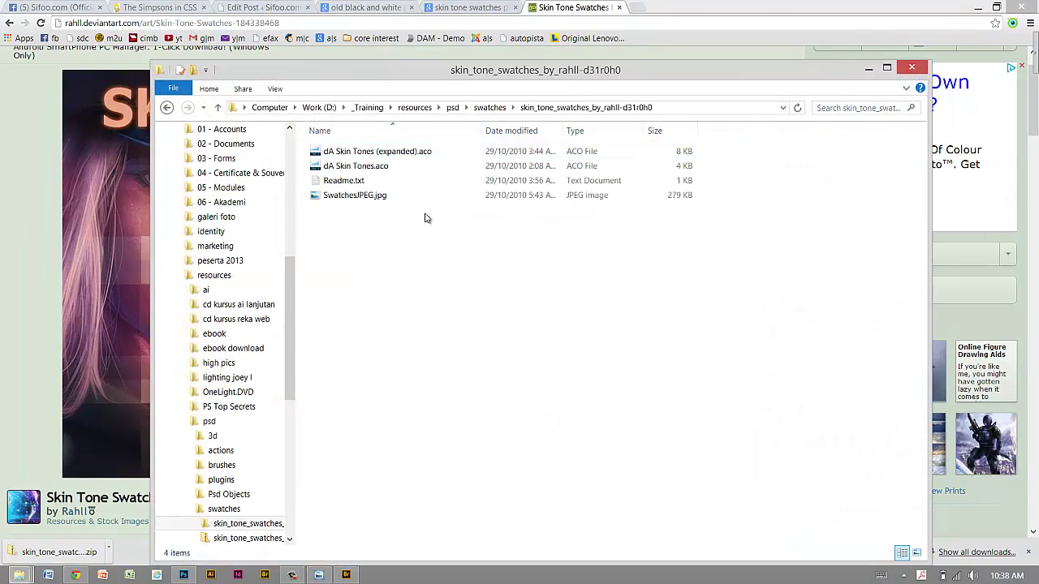
pyautogui.click(417, 154)
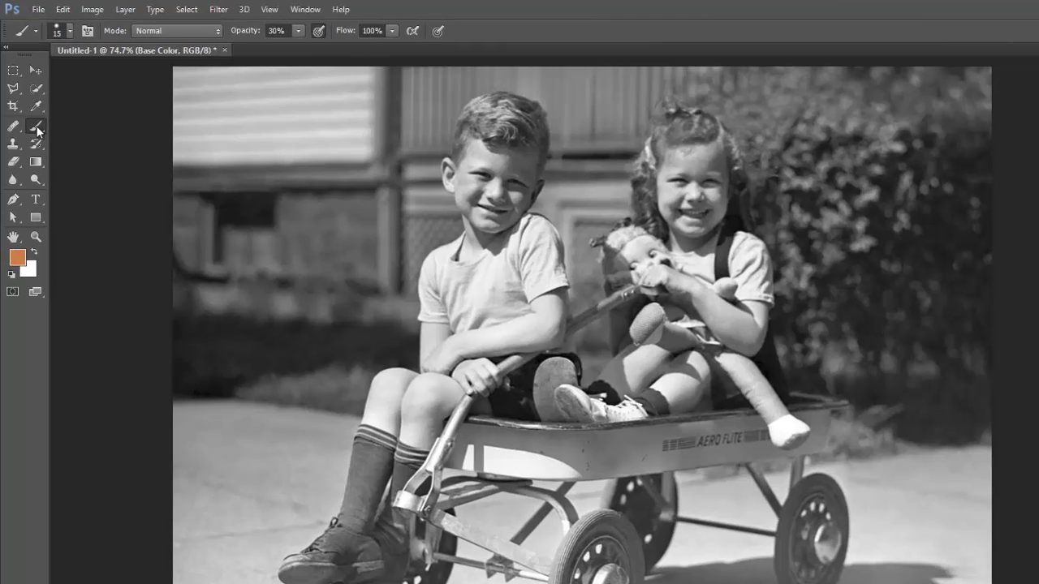
# Step: Choose a soft round size 15 brush and set its opacity to about 74%
pyautogui.rightClick(35, 127)
pyautogui.click(81, 126)
pyautogui.rightClick(139, 143)
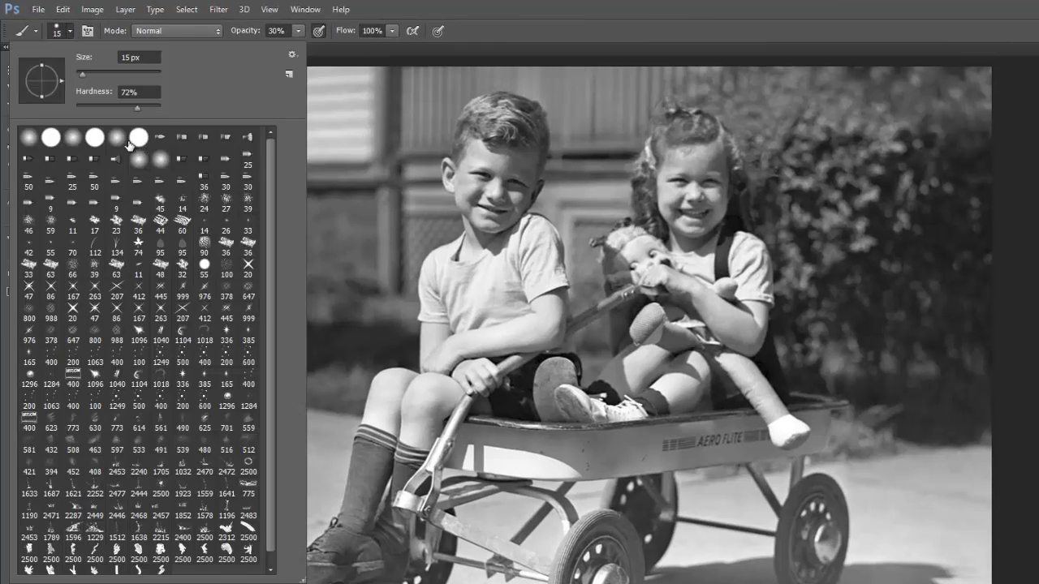
pyautogui.click(117, 137)
pyautogui.click(78, 135)
pyautogui.click(510, 27)
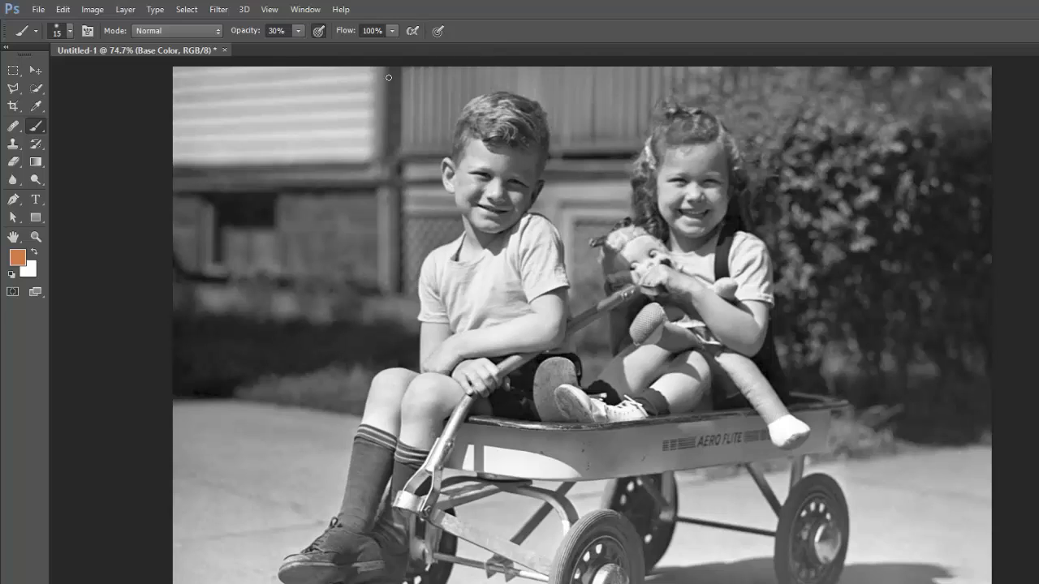
pyautogui.click(298, 30)
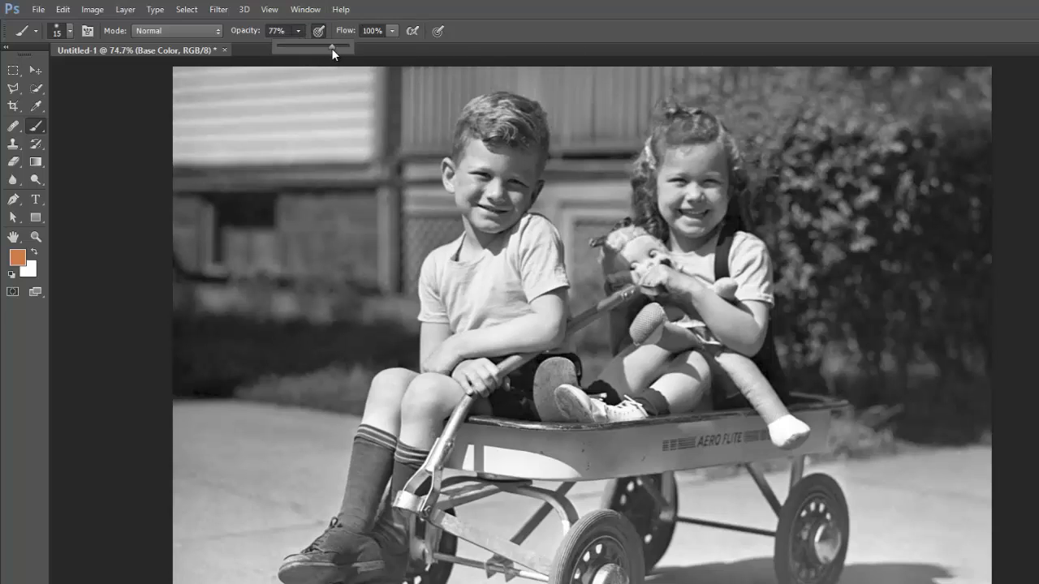
pyautogui.moveTo(332, 49); pyautogui.dragTo(333, 49)
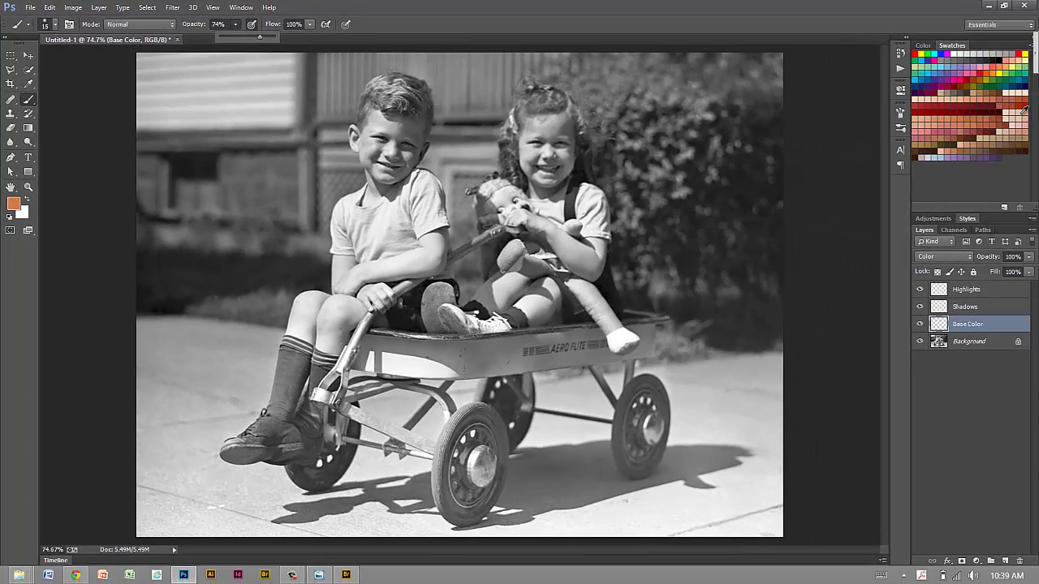
# Step: Pick a light peach swatch and zoom in to 400% on the boy's face
pyautogui.click(1029, 88)
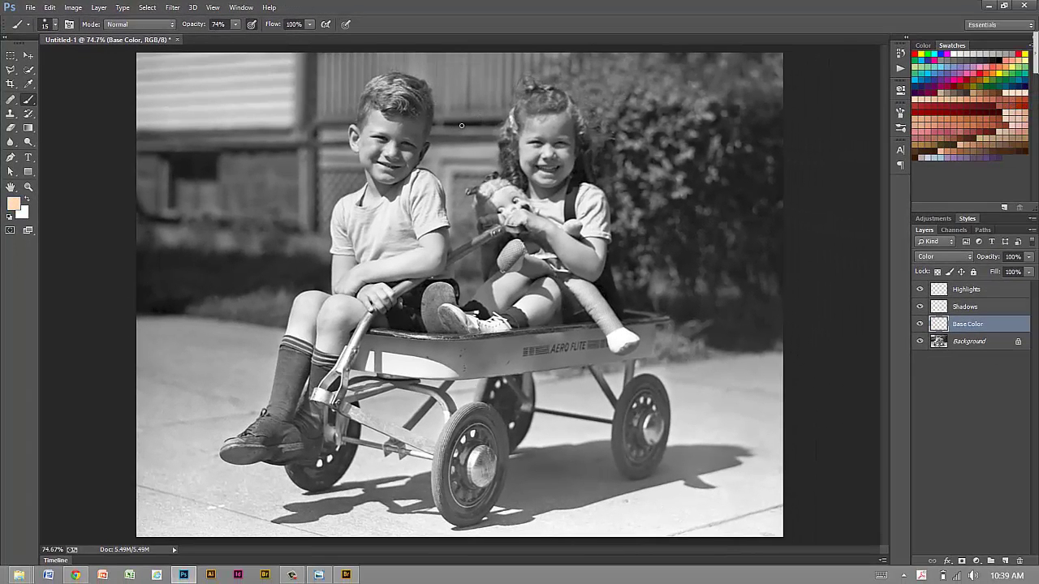
pyautogui.hotkey('ctrl', '+')
pyautogui.hotkey('ctrl', '+')
pyautogui.hotkey('ctrl', '+')
pyautogui.hotkey('ctrl', '+')
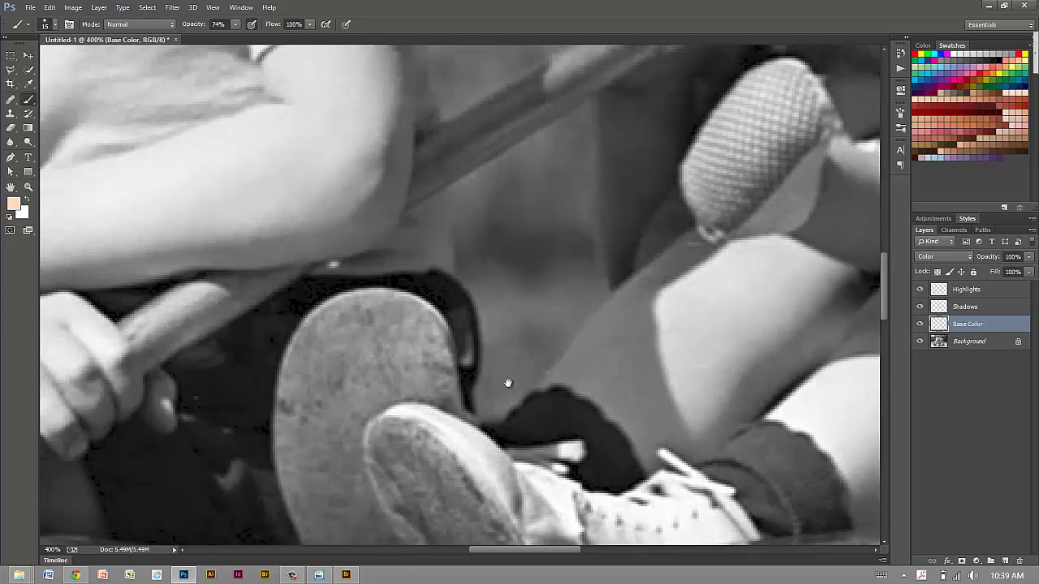
pyautogui.moveTo(507, 382)
pyautogui.mouseDown()
pyautogui.moveTo(428, 260)
pyautogui.moveTo(417, 181)
pyautogui.moveTo(392, 174)
pyautogui.moveTo(416, 200)
pyautogui.mouseUp()
pyautogui.moveTo(346, 172); pyautogui.dragTo(331, 173)
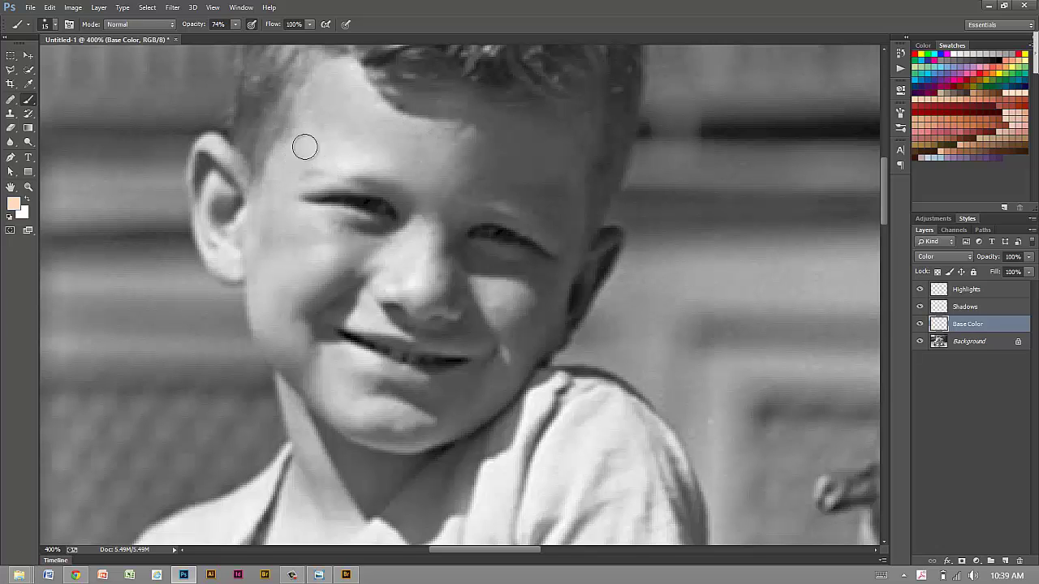
# Step: Brush peach over the boy's forehead edge, ear rim and left cheek on Base Color
pyautogui.moveTo(334, 119)
pyautogui.mouseDown()
pyautogui.moveTo(303, 142)
pyautogui.moveTo(316, 95)
pyautogui.moveTo(277, 165)
pyautogui.moveTo(268, 241)
pyautogui.mouseUp()
pyautogui.moveTo(228, 155)
pyautogui.mouseDown()
pyautogui.moveTo(205, 198)
pyautogui.moveTo(229, 209)
pyautogui.moveTo(232, 166)
pyautogui.moveTo(205, 176)
pyautogui.moveTo(204, 235)
pyautogui.mouseUp()
pyautogui.moveTo(235, 275)
pyautogui.mouseDown()
pyautogui.moveTo(241, 216)
pyautogui.moveTo(257, 230)
pyautogui.moveTo(276, 211)
pyautogui.moveTo(294, 262)
pyautogui.moveTo(283, 183)
pyautogui.moveTo(293, 230)
pyautogui.moveTo(318, 220)
pyautogui.moveTo(376, 237)
pyautogui.moveTo(341, 267)
pyautogui.moveTo(336, 224)
pyautogui.moveTo(320, 280)
pyautogui.moveTo(332, 267)
pyautogui.moveTo(288, 311)
pyautogui.moveTo(262, 241)
pyautogui.moveTo(260, 303)
pyautogui.moveTo(285, 332)
pyautogui.moveTo(306, 328)
pyautogui.moveTo(273, 246)
pyautogui.moveTo(267, 283)
pyautogui.moveTo(320, 239)
pyautogui.moveTo(328, 214)
pyautogui.moveTo(336, 271)
pyautogui.moveTo(290, 278)
pyautogui.moveTo(232, 255)
pyautogui.moveTo(219, 162)
pyautogui.moveTo(212, 238)
pyautogui.moveTo(225, 269)
pyautogui.moveTo(255, 204)
pyautogui.moveTo(271, 198)
pyautogui.moveTo(366, 191)
pyautogui.moveTo(401, 229)
pyautogui.moveTo(363, 264)
pyautogui.moveTo(317, 283)
pyautogui.moveTo(284, 336)
pyautogui.moveTo(260, 273)
pyautogui.moveTo(271, 334)
pyautogui.moveTo(278, 220)
pyautogui.moveTo(298, 157)
pyautogui.moveTo(273, 281)
pyautogui.moveTo(295, 320)
pyautogui.moveTo(276, 192)
pyautogui.moveTo(337, 254)
pyautogui.mouseUp()
pyautogui.click(973, 311)
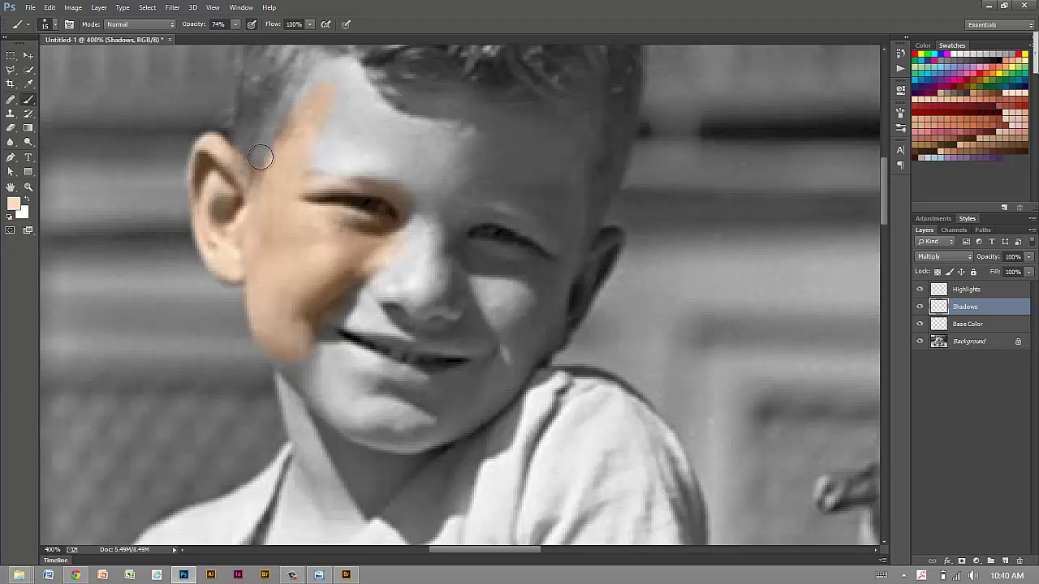
# Step: On the Shadows layer, darken the boy's cheek, the skin above his eye and his earlobe
pyautogui.press('[')
pyautogui.press('[')
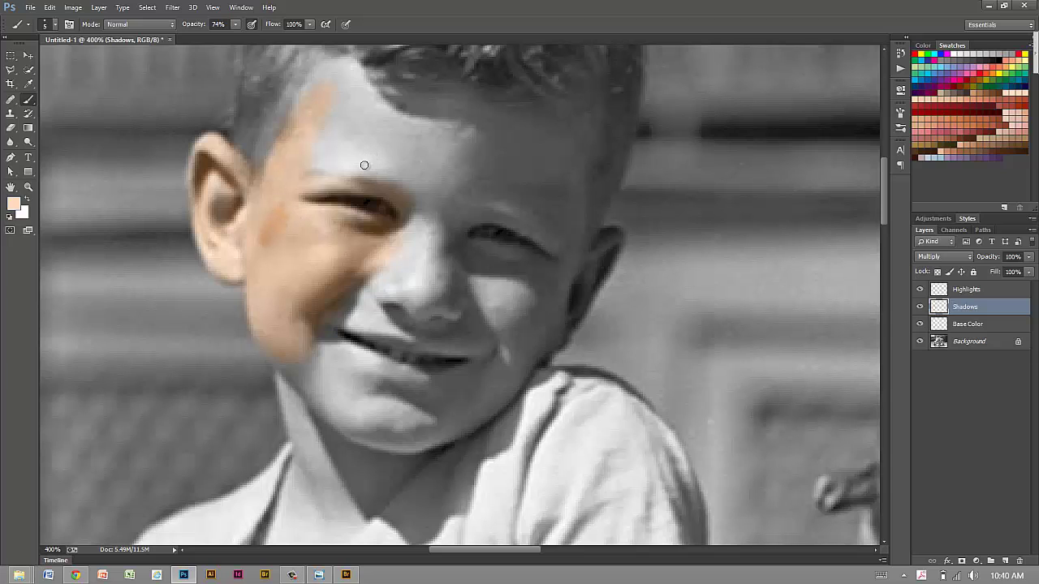
pyautogui.hotkey('ctrl', 'z')
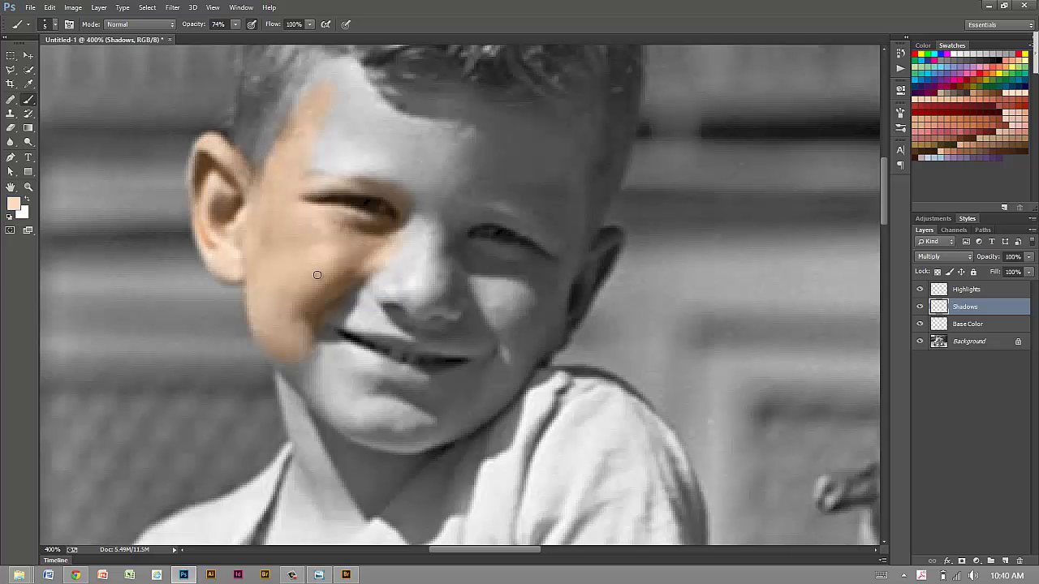
pyautogui.press(']')
pyautogui.press(']')
pyautogui.press(']')
pyautogui.moveTo(319, 301)
pyautogui.mouseDown()
pyautogui.moveTo(314, 325)
pyautogui.moveTo(371, 243)
pyautogui.moveTo(363, 225)
pyautogui.moveTo(329, 216)
pyautogui.mouseUp()
pyautogui.press('[')
pyautogui.press('[')
pyautogui.moveTo(318, 180)
pyautogui.mouseDown()
pyautogui.moveTo(343, 174)
pyautogui.moveTo(370, 185)
pyautogui.mouseUp()
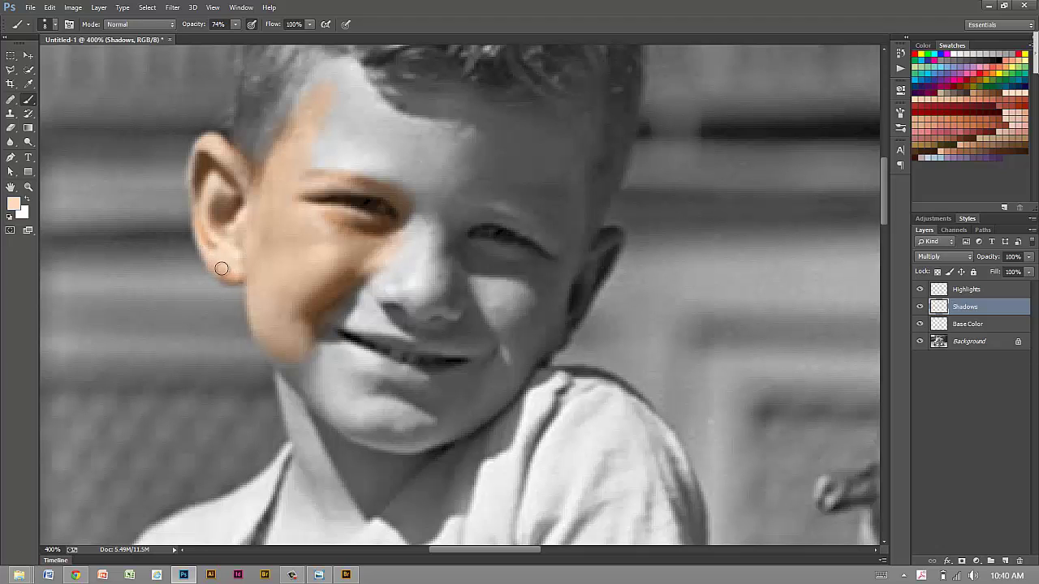
pyautogui.moveTo(221, 268)
pyautogui.mouseDown()
pyautogui.moveTo(246, 274)
pyautogui.moveTo(248, 308)
pyautogui.mouseUp()
# Step: With a larger brush, paint a highlight stroke on the cheek on the Highlights layer
pyautogui.click(979, 292)
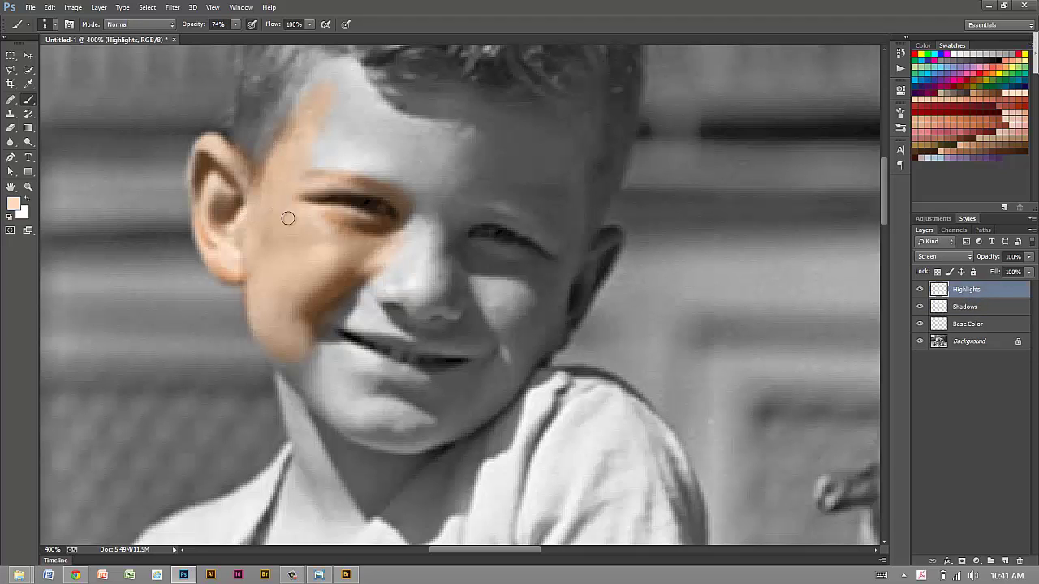
pyautogui.press(']')
pyautogui.press(']')
pyautogui.press(']')
pyautogui.moveTo(323, 252); pyautogui.dragTo(290, 302)
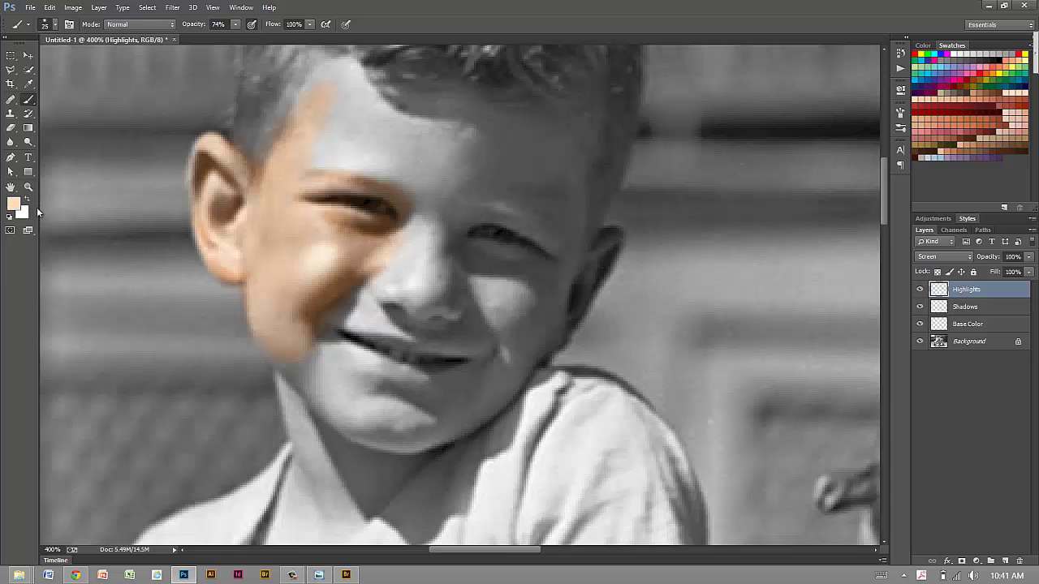
# Step: Add extra tan shading to the cheek on the Shadows layer at 37% opacity
pyautogui.hotkey('alt', '[')
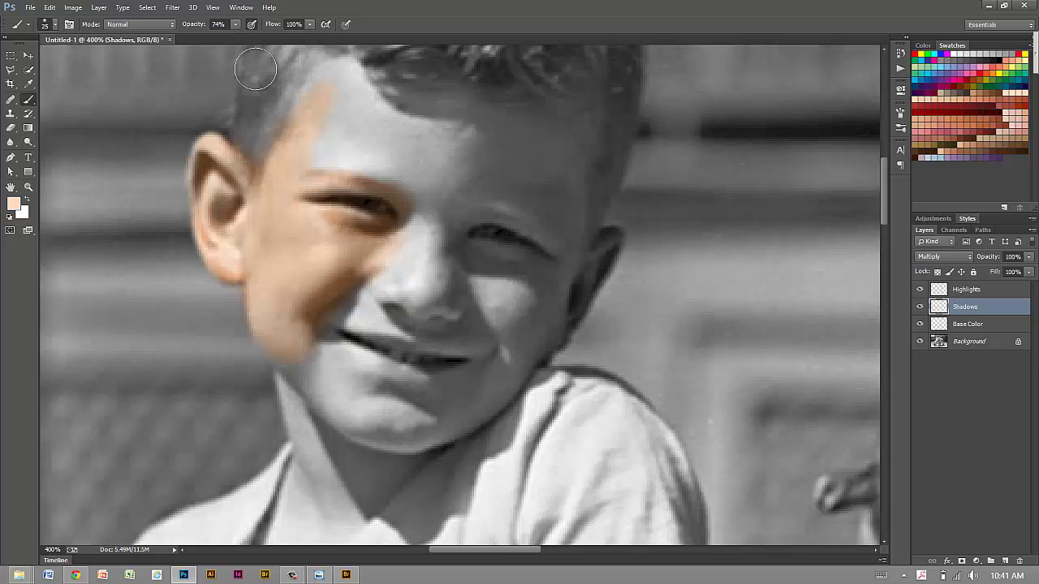
pyautogui.press('[')
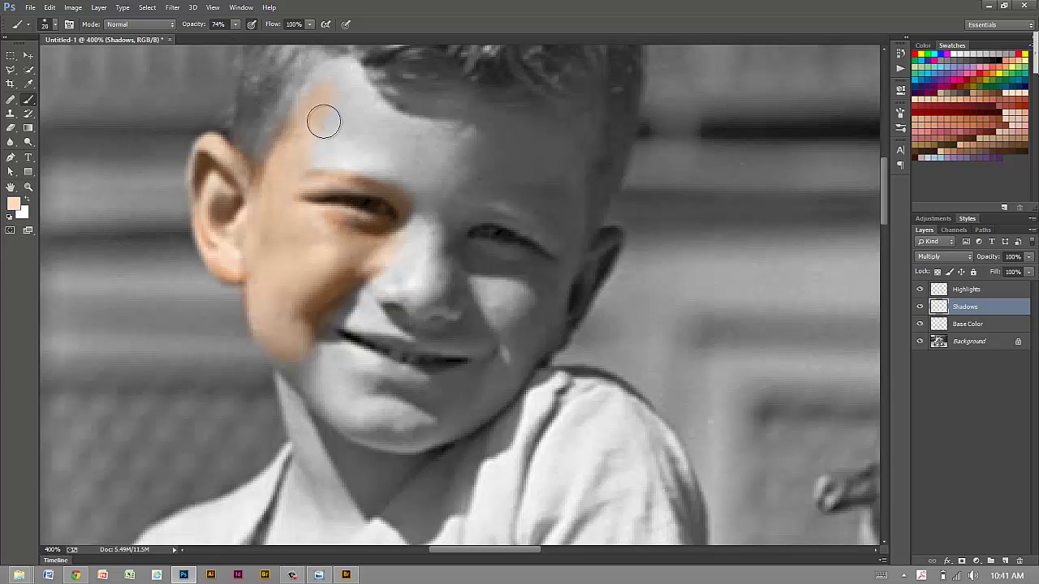
pyautogui.click(236, 26)
pyautogui.moveTo(216, 37); pyautogui.dragTo(216, 37)
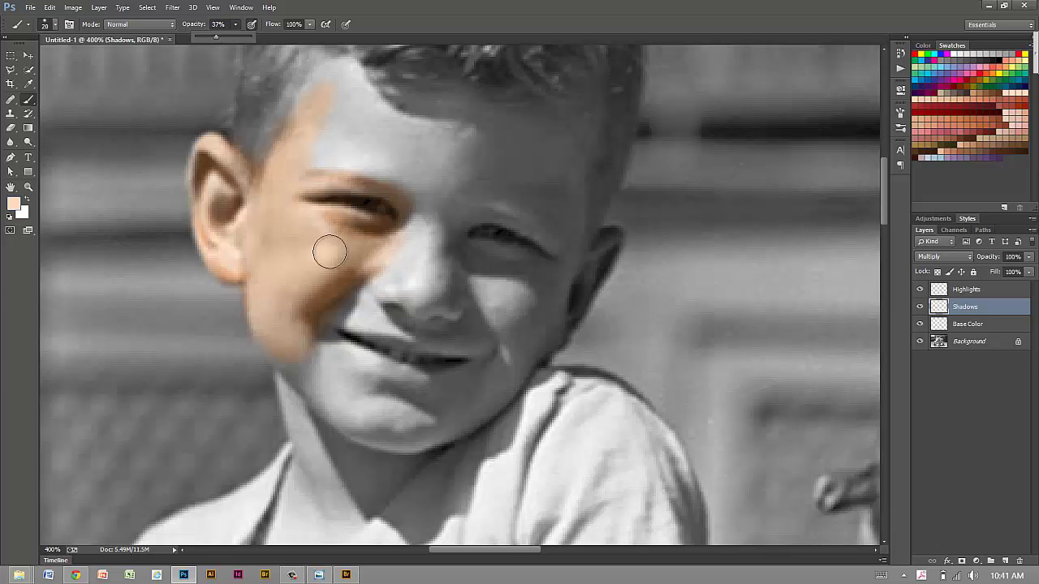
pyautogui.click(306, 281)
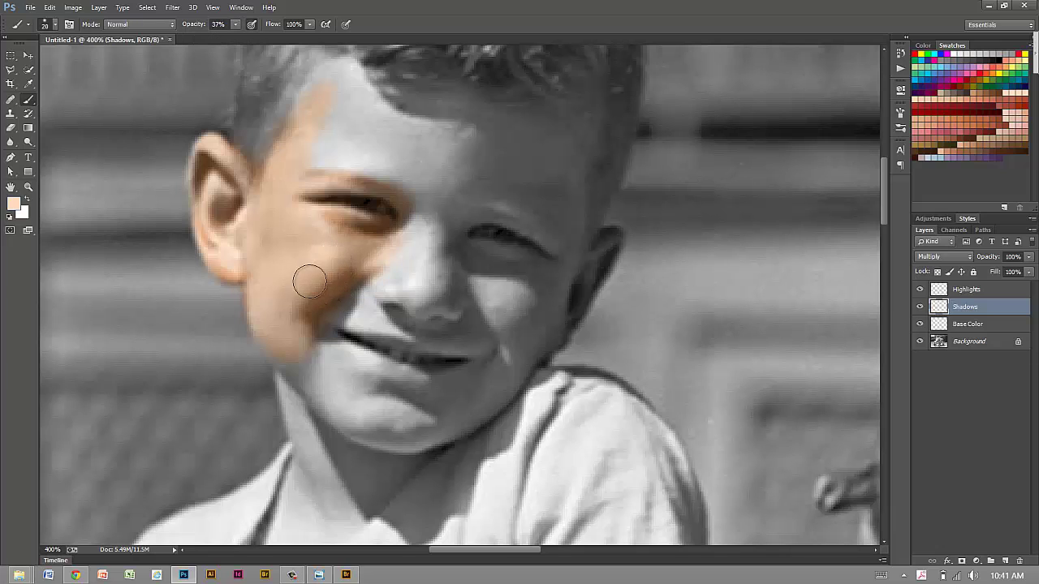
pyautogui.moveTo(309, 278); pyautogui.dragTo(353, 246)
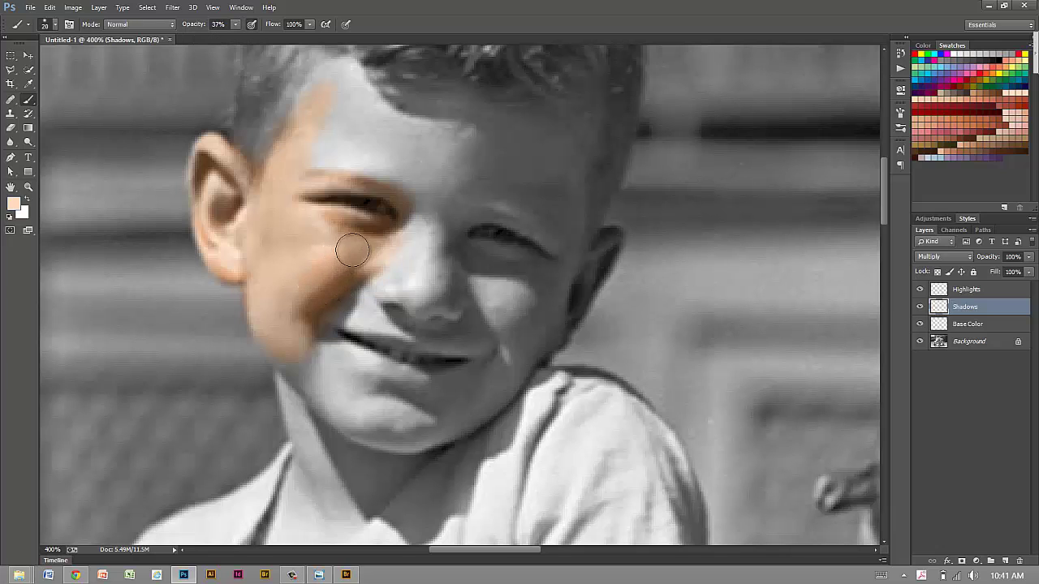
# Step: Brush faint cheek highlights on the Highlights layer, finishing at 14% opacity
pyautogui.click(971, 292)
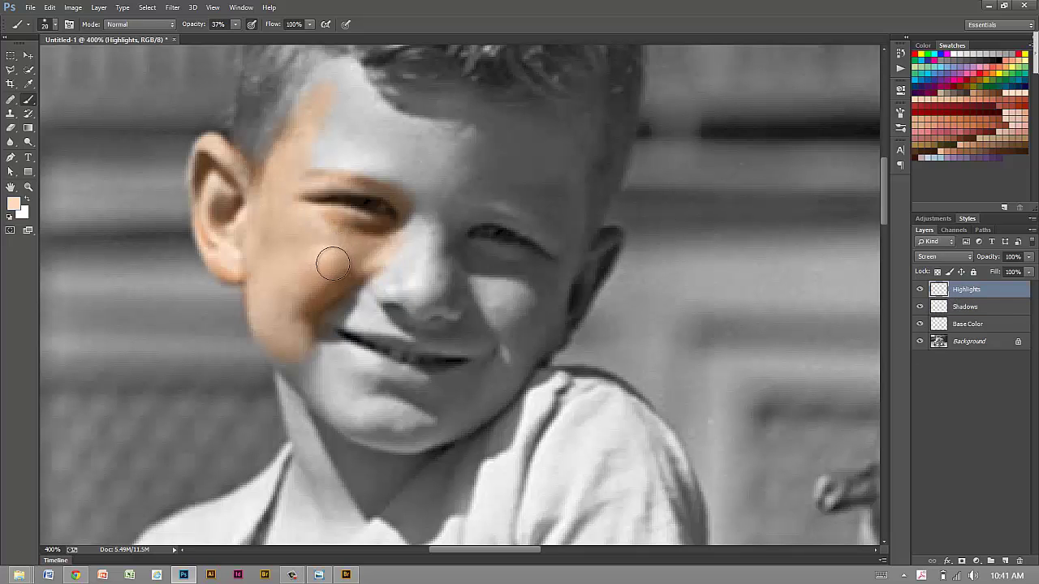
pyautogui.moveTo(312, 278)
pyautogui.mouseDown()
pyautogui.moveTo(301, 290)
pyautogui.moveTo(297, 269)
pyautogui.moveTo(336, 263)
pyautogui.moveTo(329, 296)
pyautogui.mouseUp()
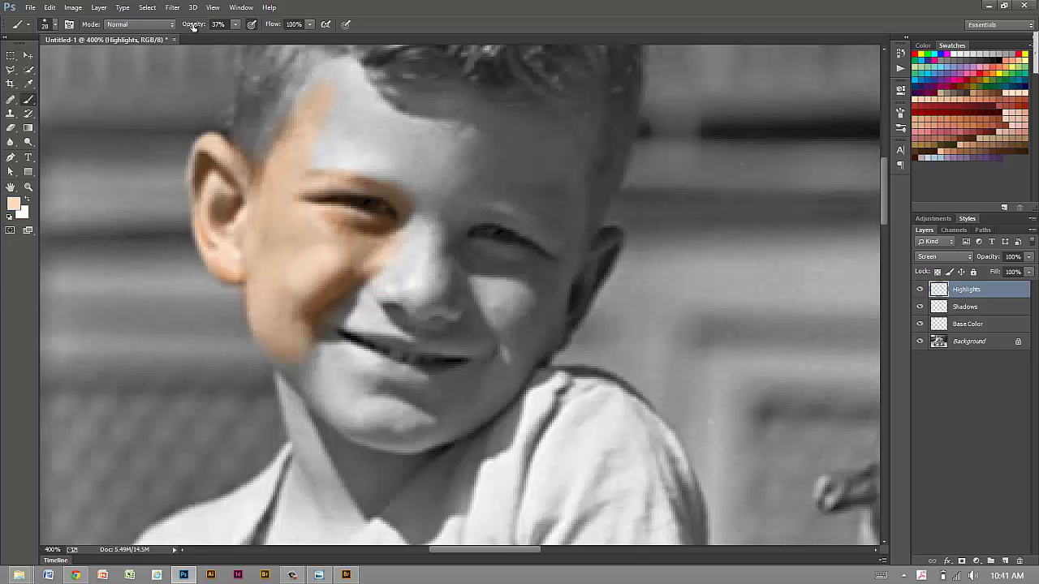
pyautogui.click(235, 24)
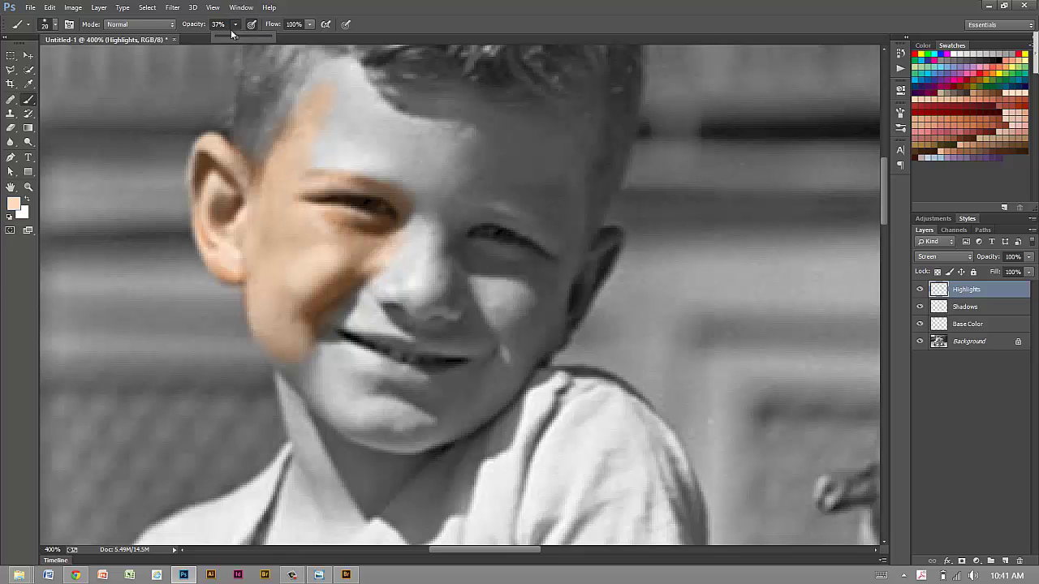
pyautogui.moveTo(225, 38); pyautogui.dragTo(217, 37)
pyautogui.moveTo(266, 261)
pyautogui.mouseDown()
pyautogui.moveTo(329, 258)
pyautogui.moveTo(303, 241)
pyautogui.moveTo(292, 268)
pyautogui.moveTo(318, 240)
pyautogui.moveTo(332, 267)
pyautogui.moveTo(297, 295)
pyautogui.moveTo(388, 269)
pyautogui.moveTo(329, 269)
pyautogui.moveTo(294, 323)
pyautogui.mouseUp()
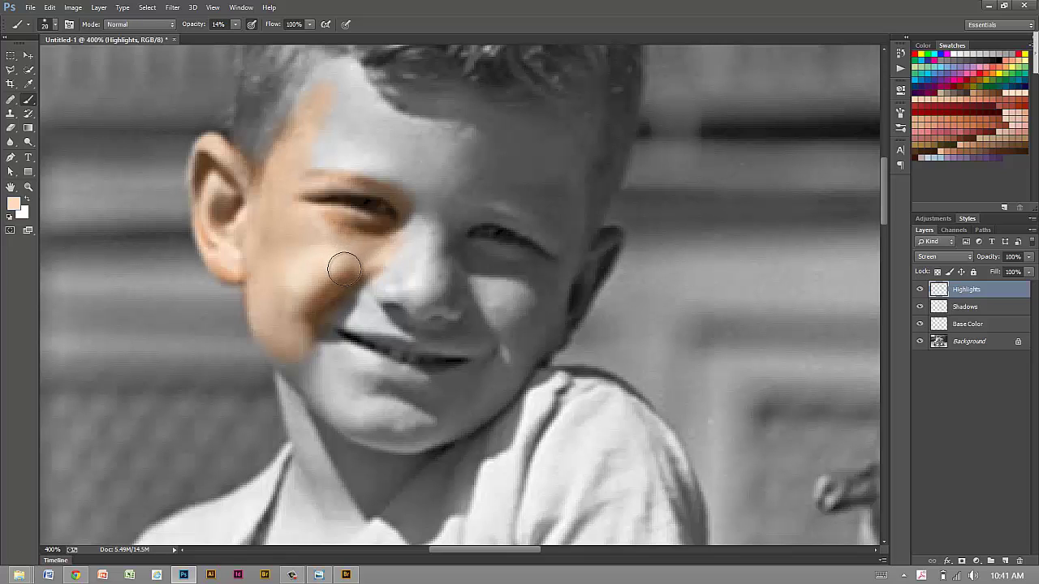
pyautogui.moveTo(323, 226)
pyautogui.mouseDown()
pyautogui.moveTo(346, 285)
pyautogui.moveTo(366, 220)
pyautogui.mouseUp()
# Step: On Base Color at 70% opacity, paint peach over the forehead, nose, chin and neck
pyautogui.click(982, 325)
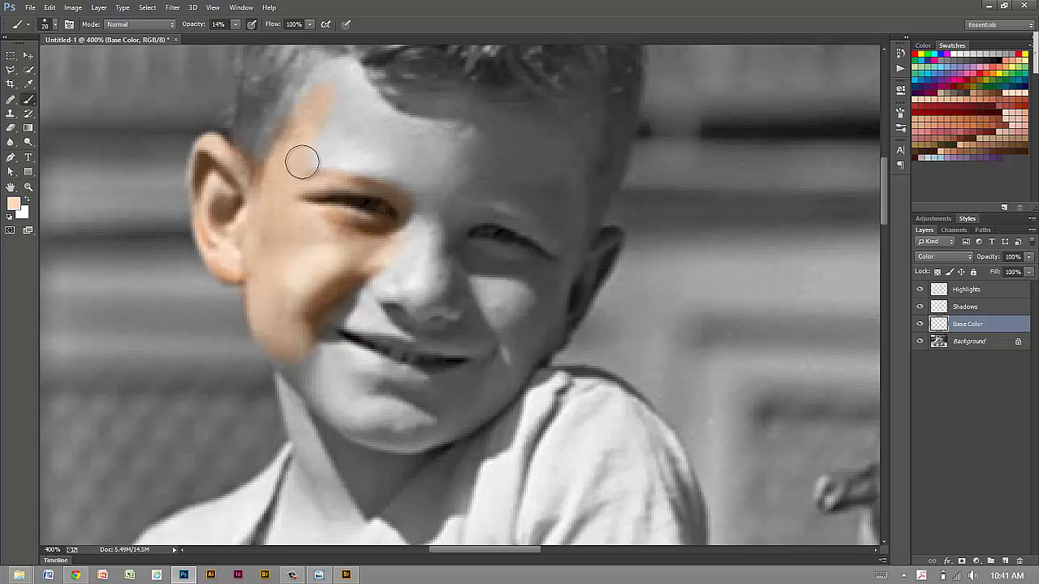
pyautogui.moveTo(360, 157)
pyautogui.mouseDown()
pyautogui.moveTo(341, 170)
pyautogui.moveTo(371, 121)
pyautogui.moveTo(320, 78)
pyautogui.moveTo(325, 143)
pyautogui.mouseUp()
pyautogui.press('7')
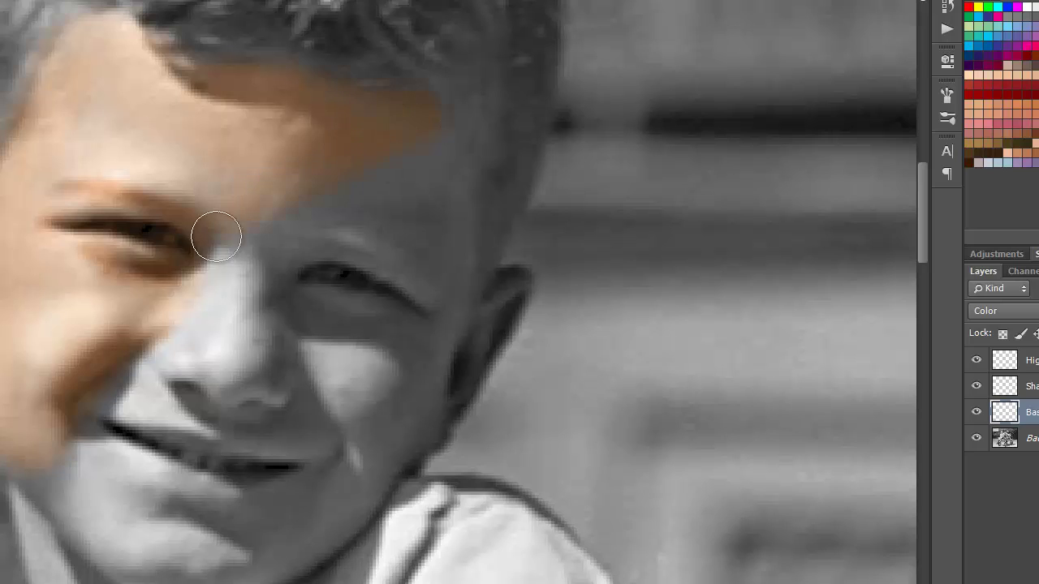
pyautogui.moveTo(302, 169)
pyautogui.mouseDown()
pyautogui.moveTo(406, 244)
pyautogui.moveTo(387, 203)
pyautogui.moveTo(362, 251)
pyautogui.moveTo(417, 398)
pyautogui.moveTo(328, 310)
pyautogui.mouseUp()
pyautogui.moveTo(282, 253)
pyautogui.mouseDown()
pyautogui.moveTo(245, 232)
pyautogui.moveTo(164, 357)
pyautogui.moveTo(246, 341)
pyautogui.moveTo(205, 378)
pyautogui.mouseUp()
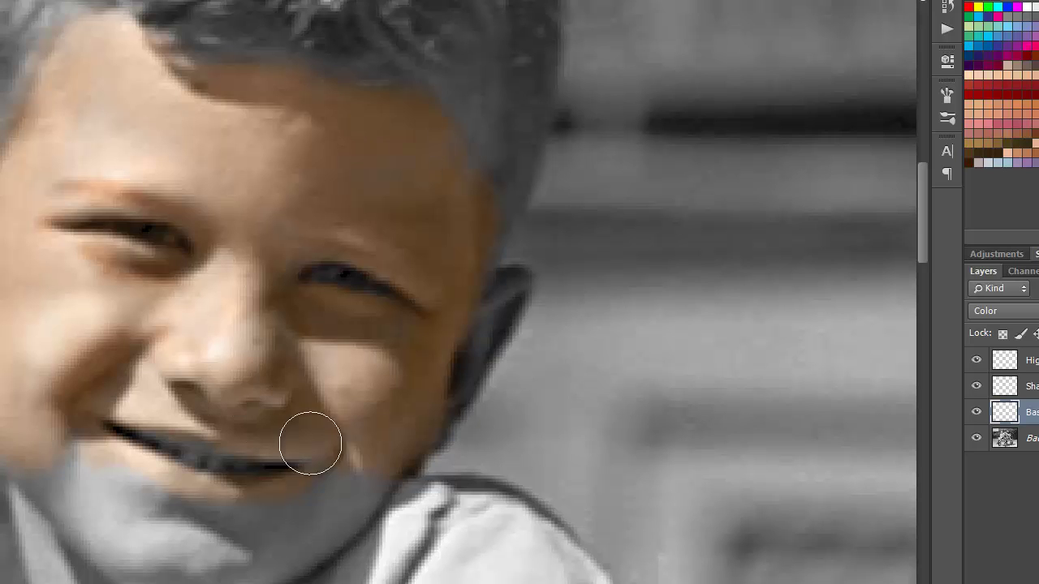
pyautogui.moveTo(309, 441); pyautogui.dragTo(349, 475)
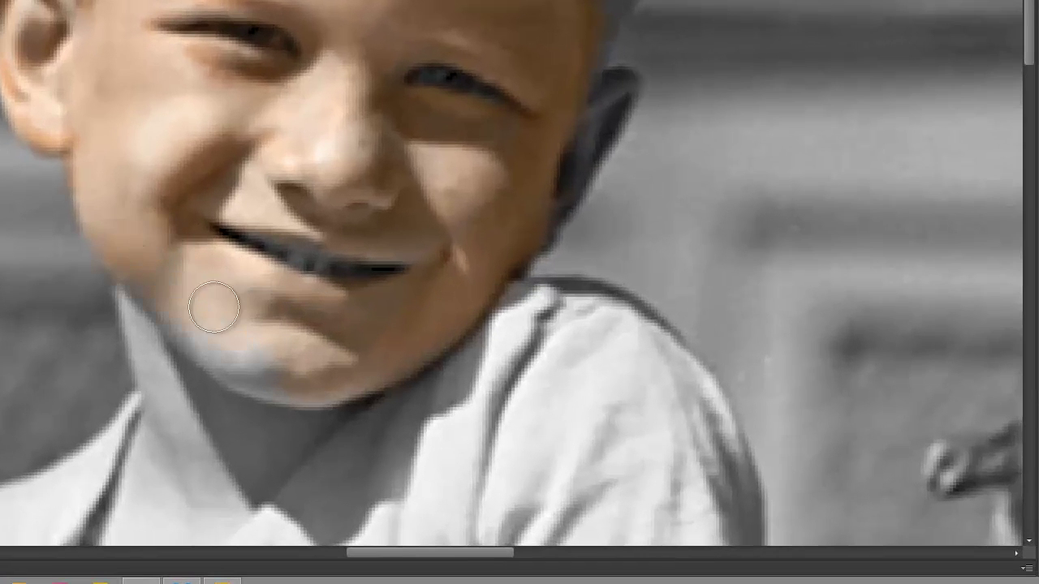
pyautogui.moveTo(210, 380); pyautogui.dragTo(134, 271)
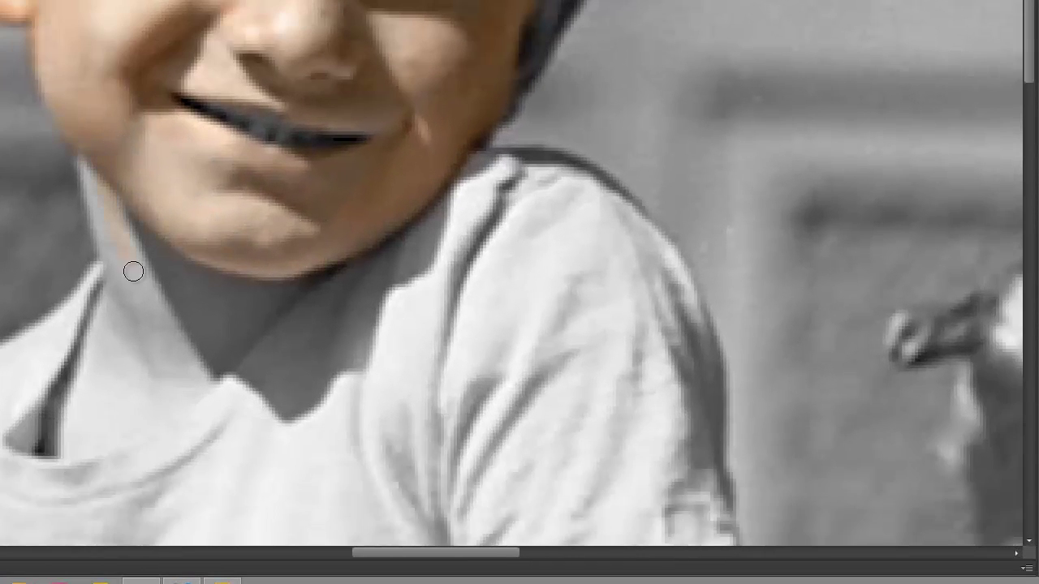
pyautogui.moveTo(253, 315)
pyautogui.mouseDown()
pyautogui.moveTo(153, 387)
pyautogui.moveTo(92, 327)
pyautogui.mouseUp()
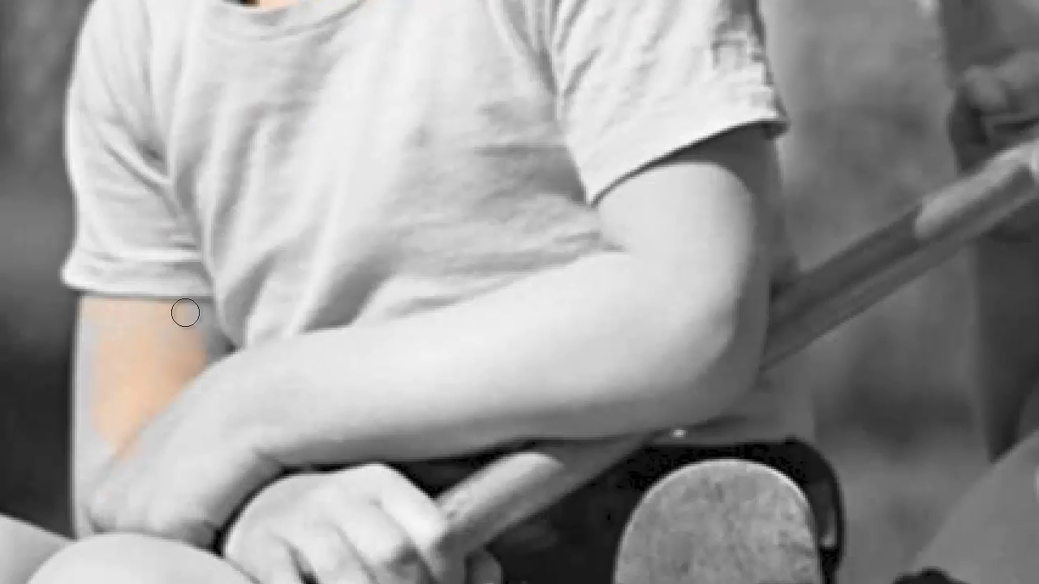
# Step: Brush peach skin tone over the boy's forearm, his upper arm up to the sleeve, and part of his knee
pyautogui.moveTo(90, 526)
pyautogui.mouseDown()
pyautogui.moveTo(174, 411)
pyautogui.moveTo(256, 368)
pyautogui.mouseUp()
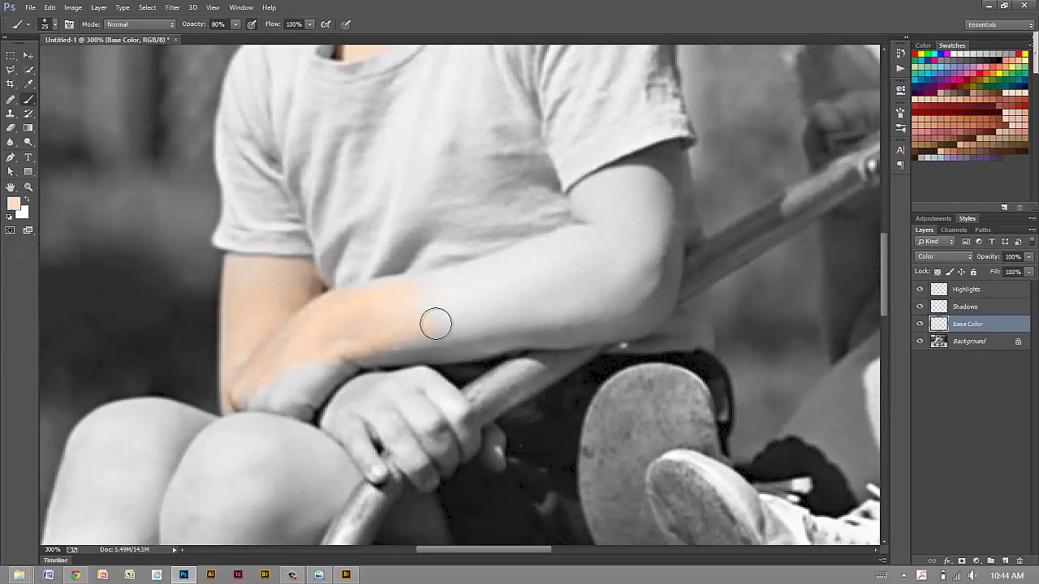
pyautogui.moveTo(434, 322); pyautogui.dragTo(454, 284)
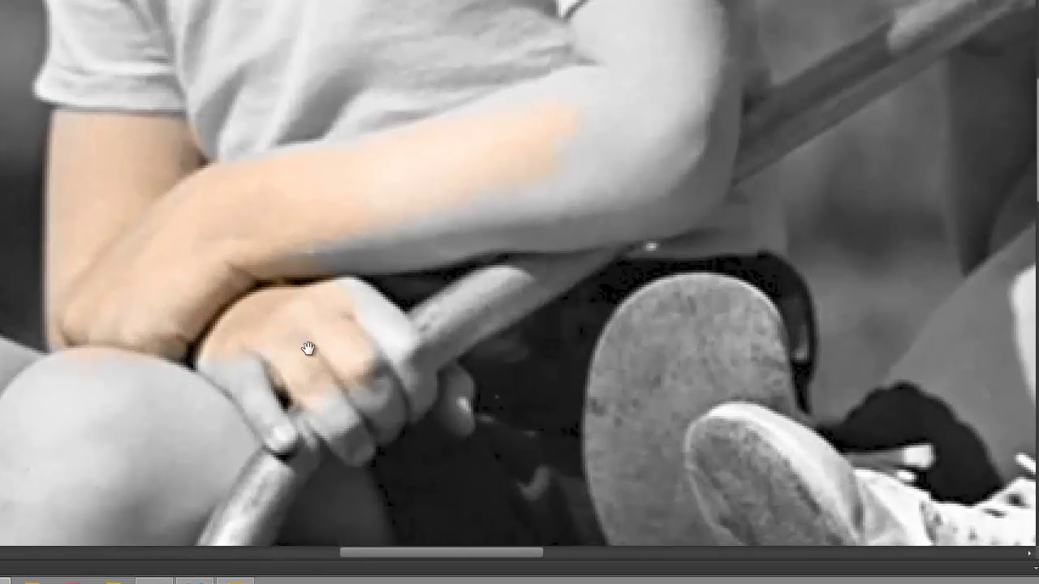
pyautogui.moveTo(308, 349); pyautogui.dragTo(229, 302)
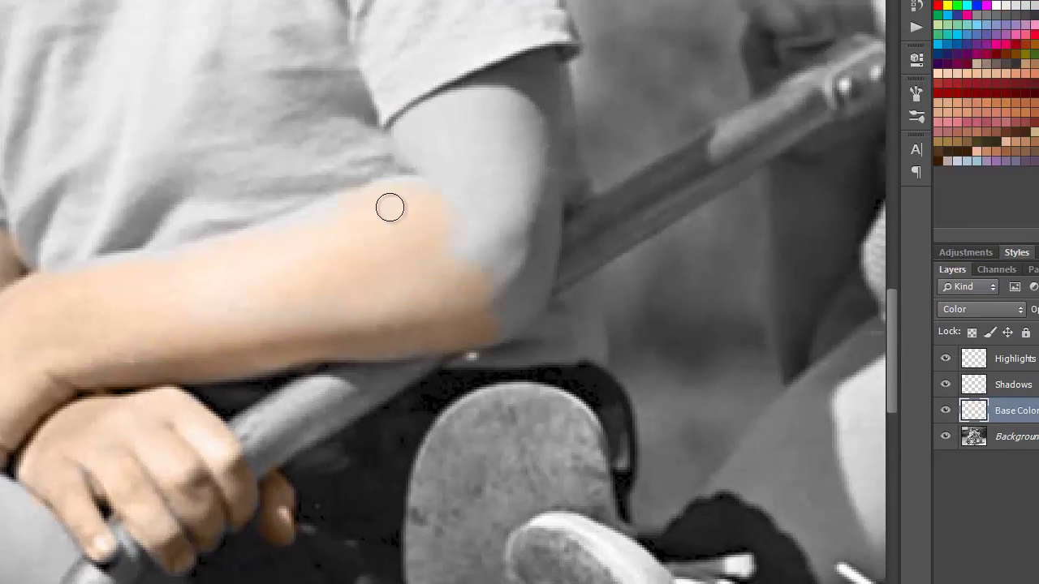
pyautogui.moveTo(390, 209); pyautogui.dragTo(133, 280)
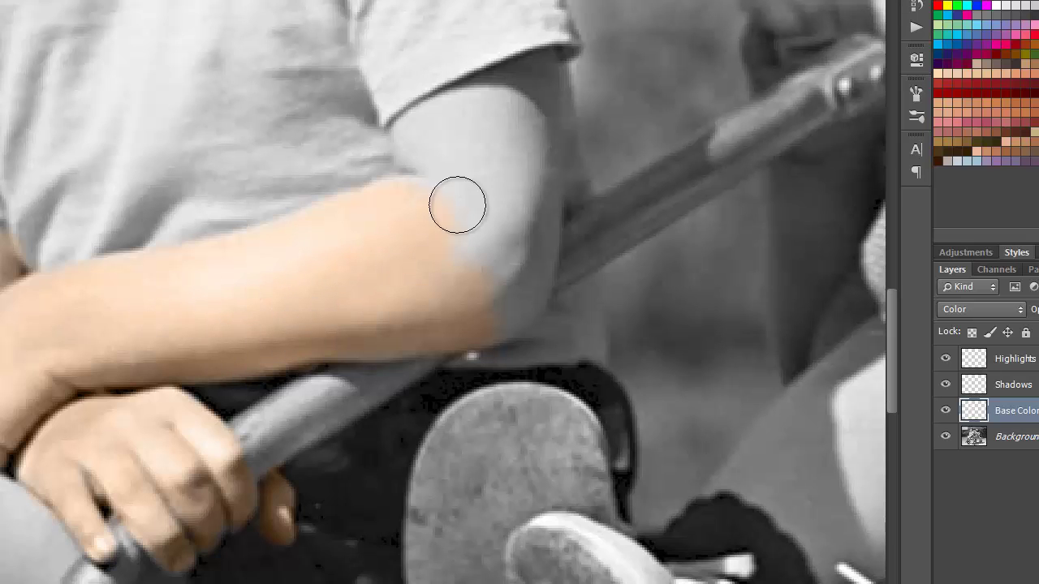
pyautogui.moveTo(457, 204)
pyautogui.mouseDown()
pyautogui.moveTo(447, 120)
pyautogui.moveTo(525, 133)
pyautogui.moveTo(516, 273)
pyautogui.moveTo(496, 311)
pyautogui.moveTo(457, 130)
pyautogui.mouseUp()
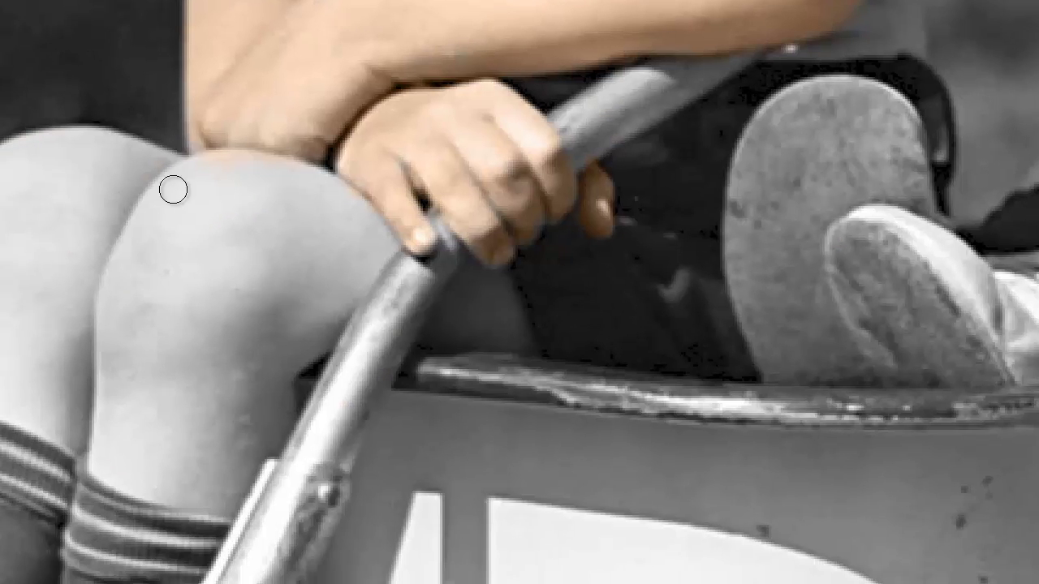
pyautogui.moveTo(171, 188)
pyautogui.mouseDown()
pyautogui.moveTo(128, 463)
pyautogui.moveTo(211, 485)
pyautogui.moveTo(175, 479)
pyautogui.moveTo(352, 324)
pyautogui.mouseUp()
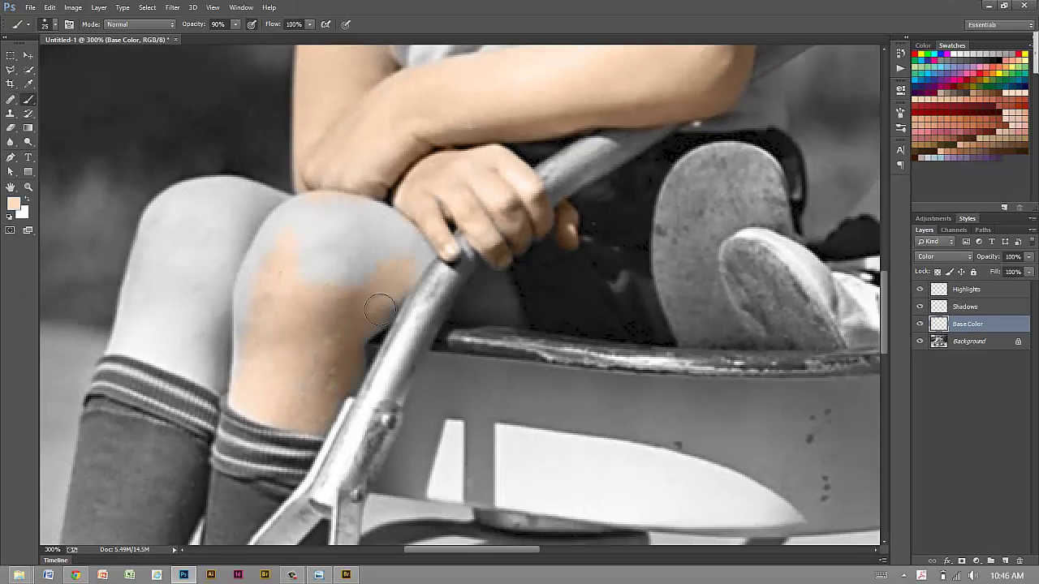
# Step: Paint peach over both of the boy's knees, using a smaller brush for the top edges
pyautogui.moveTo(195, 306); pyautogui.dragTo(156, 245)
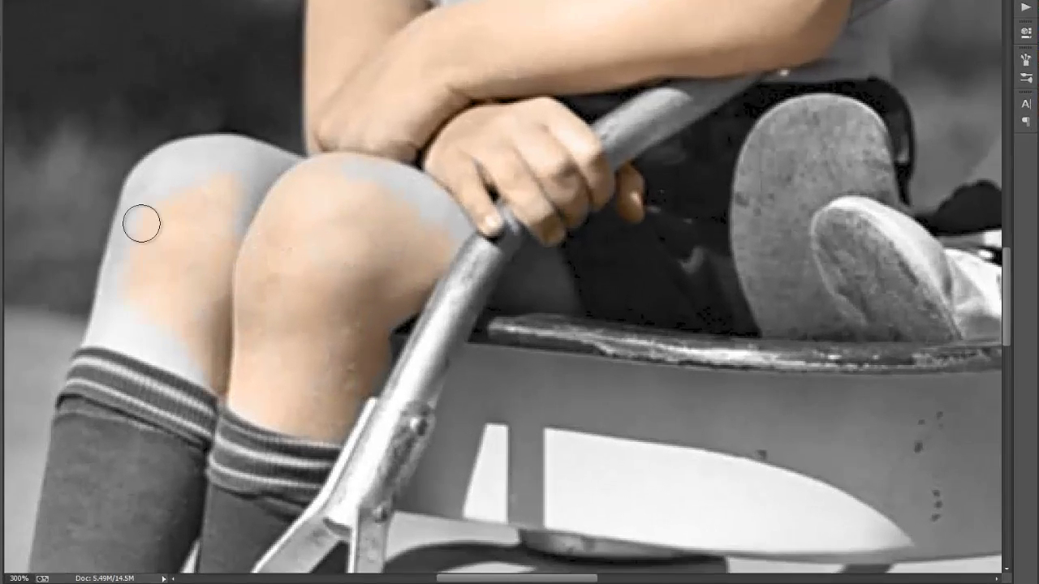
pyautogui.moveTo(160, 128)
pyautogui.mouseDown()
pyautogui.moveTo(241, 107)
pyautogui.moveTo(181, 86)
pyautogui.moveTo(72, 311)
pyautogui.mouseUp()
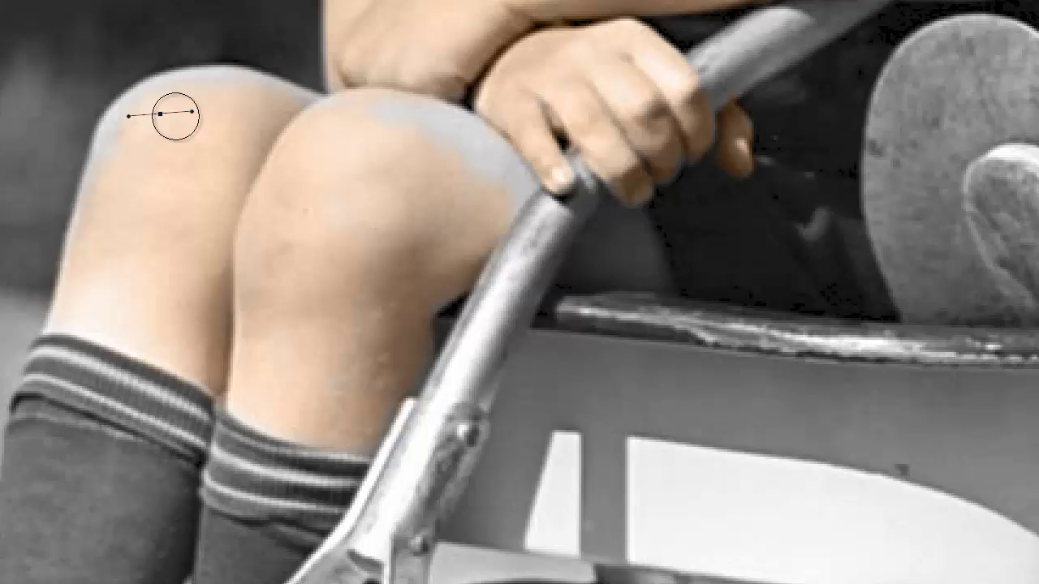
pyautogui.press('[')
pyautogui.press('[')
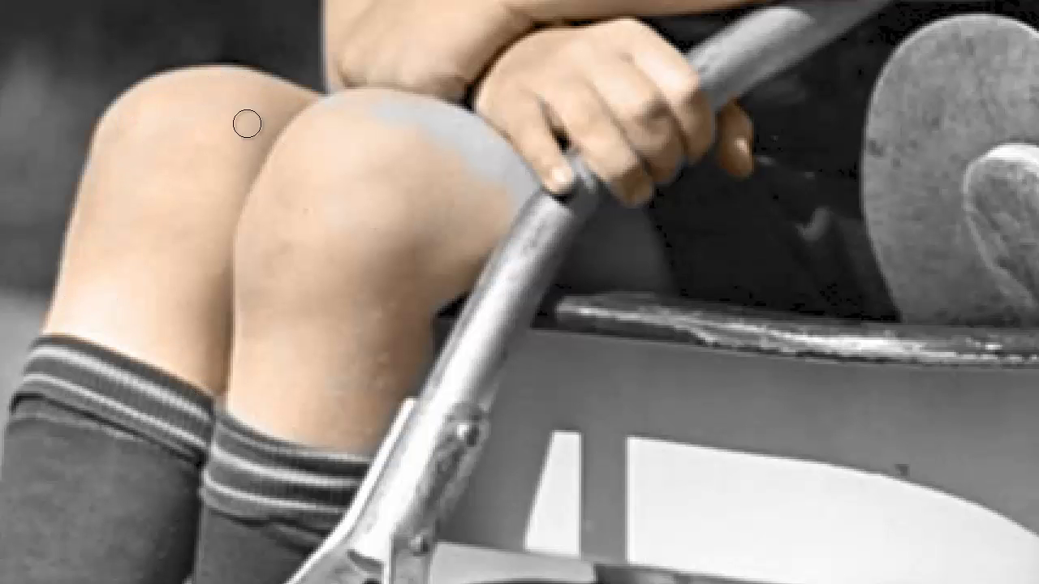
pyautogui.moveTo(471, 146)
pyautogui.mouseDown()
pyautogui.moveTo(466, 173)
pyautogui.moveTo(511, 203)
pyautogui.moveTo(384, 274)
pyautogui.mouseUp()
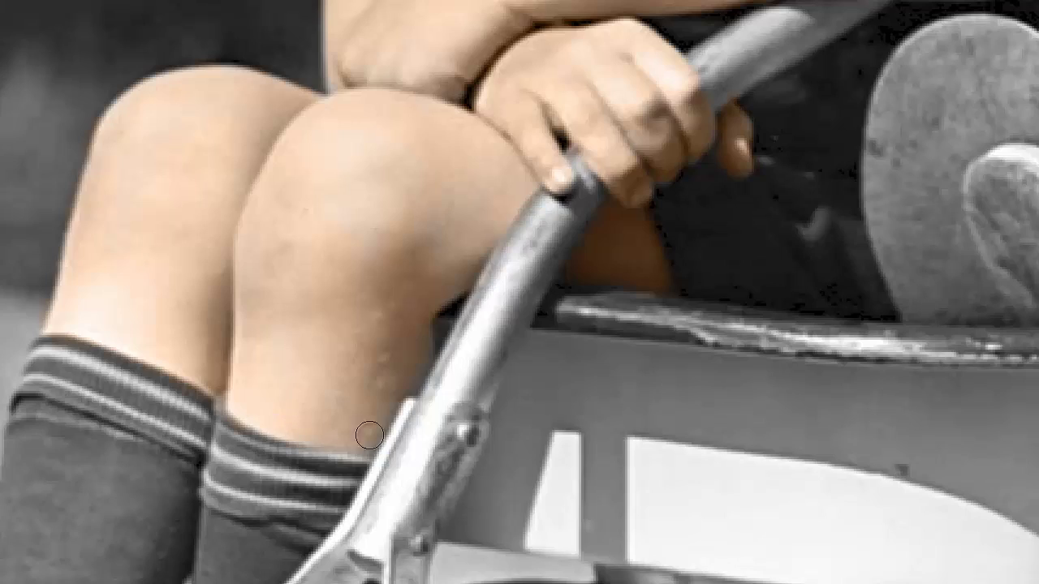
pyautogui.hscroll(5, 447, 162)
pyautogui.moveTo(447, 133); pyautogui.dragTo(611, 218)
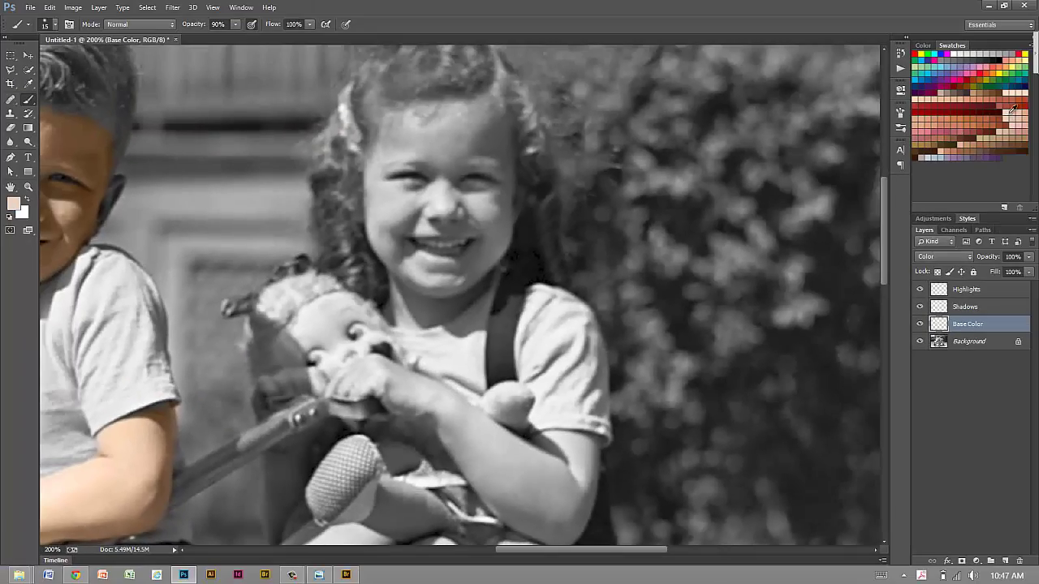
# Step: Paint skin tone over the girl's hand, forearm and upper arm
pyautogui.moveTo(506, 126); pyautogui.dragTo(559, 120)
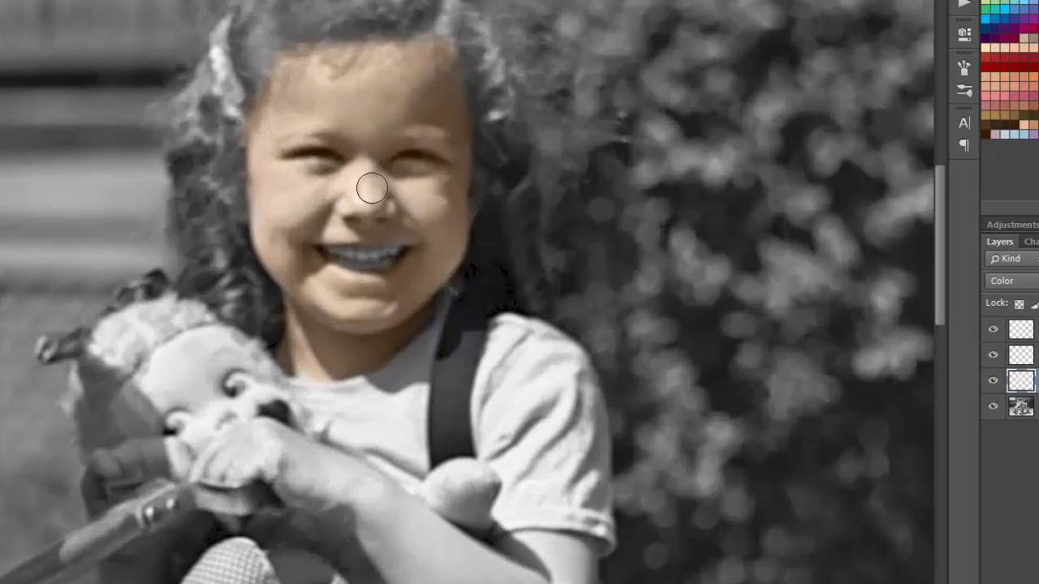
pyautogui.moveTo(323, 331); pyautogui.dragTo(319, 141)
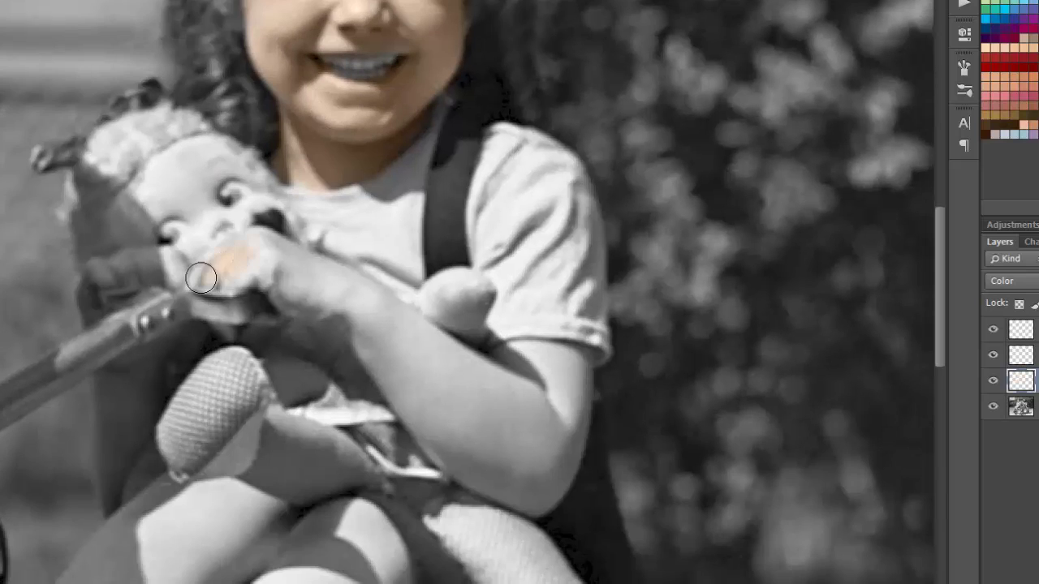
pyautogui.moveTo(199, 276)
pyautogui.mouseDown()
pyautogui.moveTo(262, 248)
pyautogui.moveTo(290, 297)
pyautogui.moveTo(318, 266)
pyautogui.mouseUp()
pyautogui.moveTo(203, 274)
pyautogui.mouseDown()
pyautogui.moveTo(373, 304)
pyautogui.moveTo(471, 373)
pyautogui.moveTo(528, 383)
pyautogui.moveTo(540, 360)
pyautogui.moveTo(550, 415)
pyautogui.moveTo(560, 401)
pyautogui.moveTo(566, 423)
pyautogui.mouseUp()
pyautogui.moveTo(364, 345)
pyautogui.mouseDown()
pyautogui.moveTo(452, 452)
pyautogui.moveTo(529, 450)
pyautogui.moveTo(467, 463)
pyautogui.mouseUp()
pyautogui.moveTo(558, 455); pyautogui.dragTo(569, 360)
# Step: With a larger brush, cover the girl's thigh and knee in skin tone
pyautogui.scroll(-5, 224, 166)
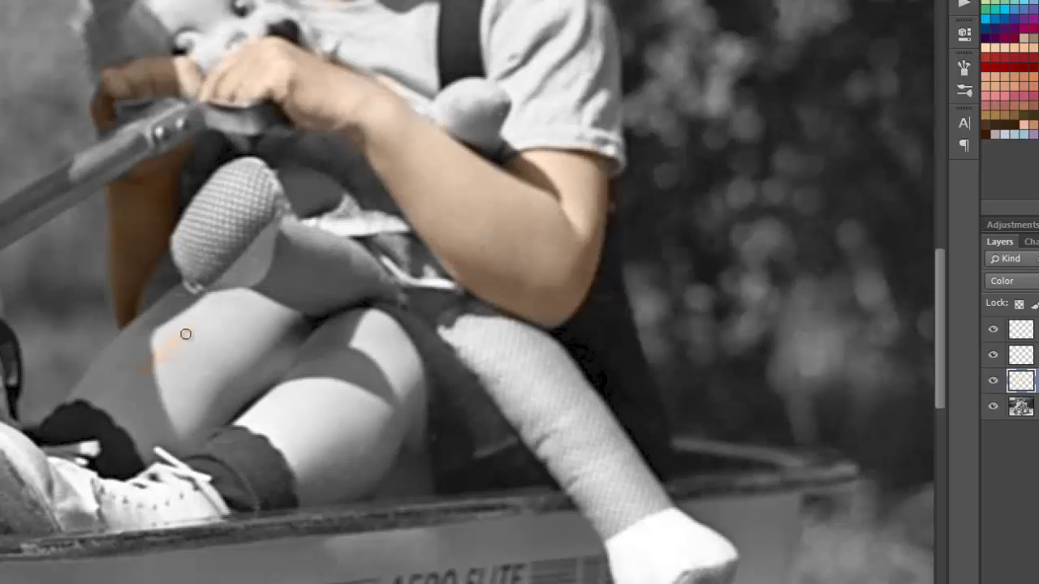
pyautogui.press(']')
pyautogui.press(']')
pyautogui.press(']')
pyautogui.moveTo(185, 334); pyautogui.dragTo(251, 348)
pyautogui.moveTo(168, 311)
pyautogui.mouseDown()
pyautogui.moveTo(279, 314)
pyautogui.moveTo(171, 348)
pyautogui.moveTo(325, 359)
pyautogui.moveTo(304, 458)
pyautogui.mouseUp()
pyautogui.moveTo(400, 415)
pyautogui.mouseDown()
pyautogui.moveTo(348, 395)
pyautogui.moveTo(371, 330)
pyautogui.moveTo(410, 427)
pyautogui.mouseUp()
pyautogui.moveTo(117, 400); pyautogui.dragTo(284, 328)
# Step: Zoom in on the girl's face and make the Shadows layer active
pyautogui.hotkey('ctrl', '0')
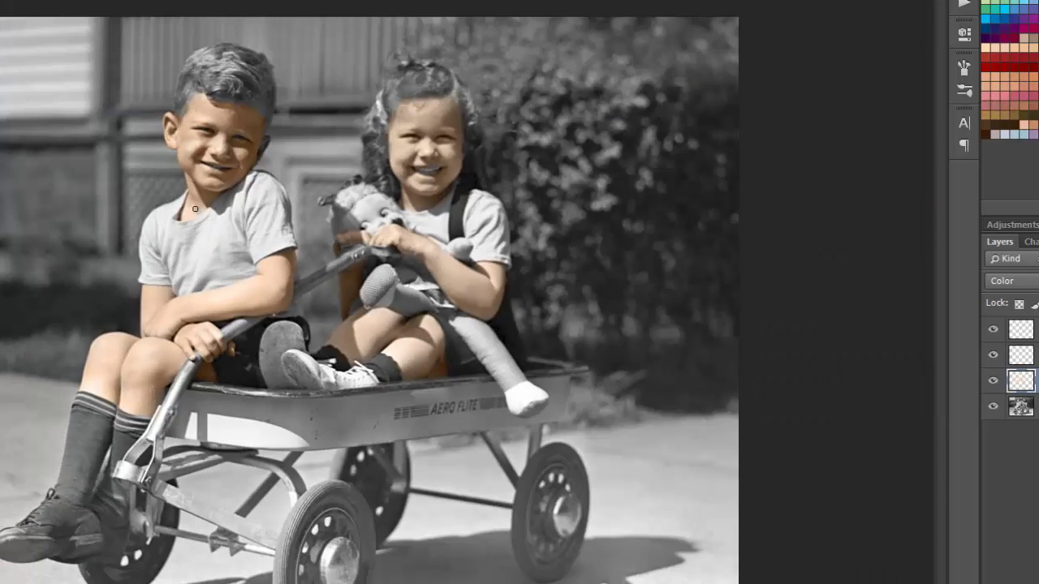
pyautogui.hotkey('ctrl', 'alt', '0')
pyautogui.moveTo(319, 121); pyautogui.dragTo(471, 235)
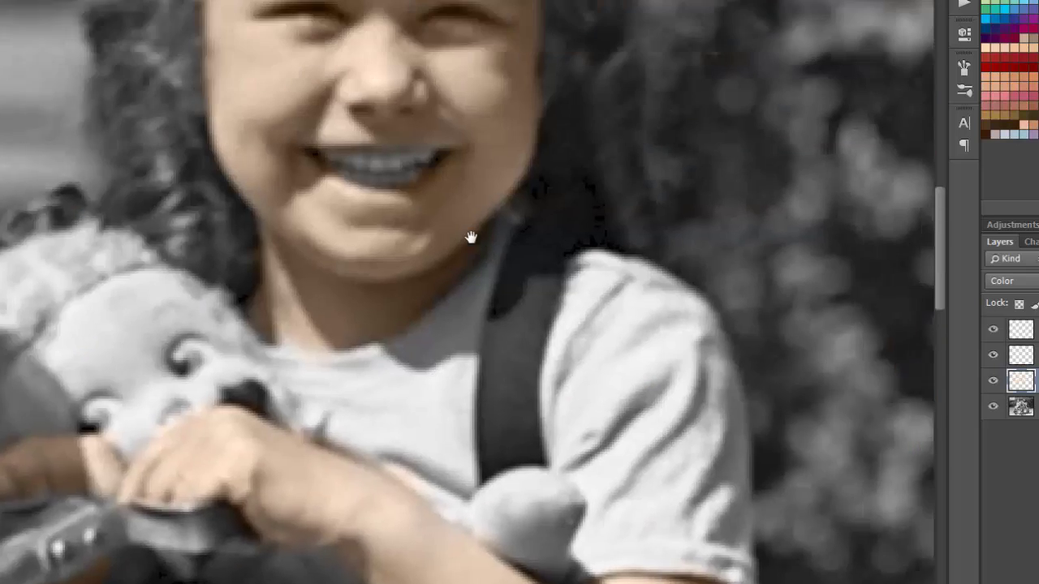
pyautogui.click(997, 355)
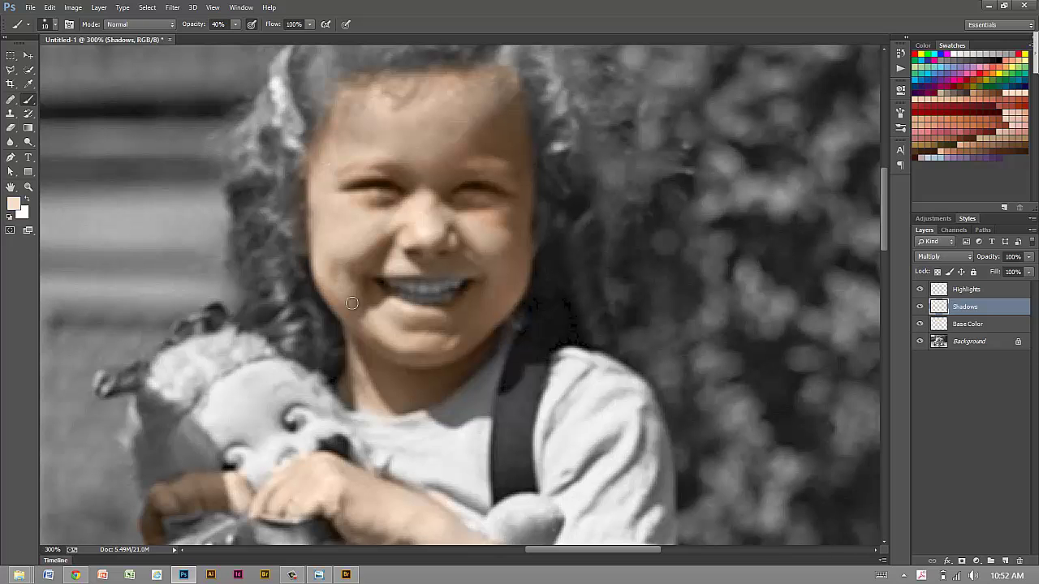
# Step: With a small brush on the Shadows layer, paint a faint shadow along the boy's upper arm
pyautogui.moveTo(513, 333); pyautogui.dragTo(523, 150)
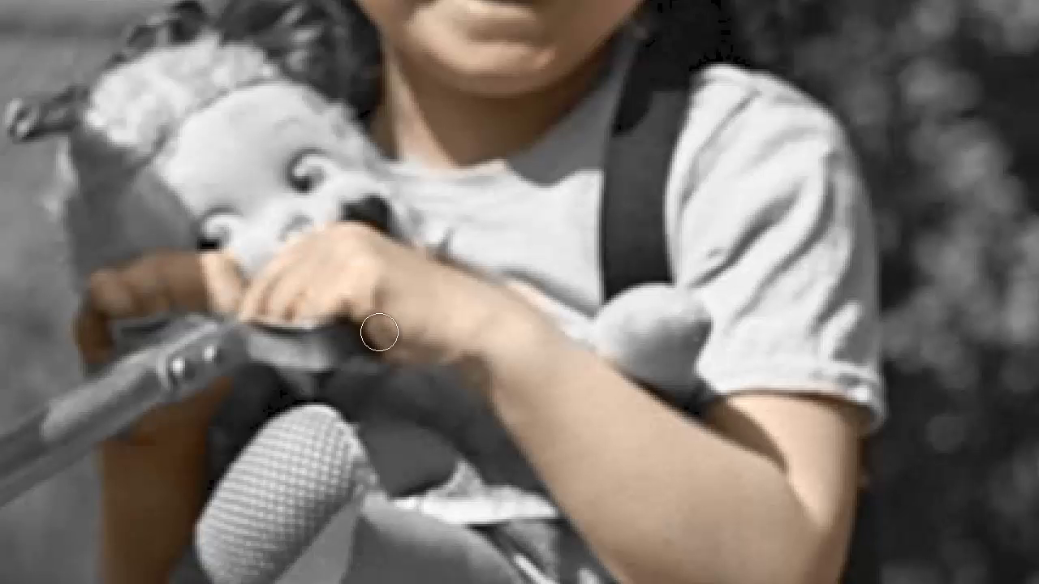
pyautogui.press('[')
pyautogui.press('[')
pyautogui.press('[')
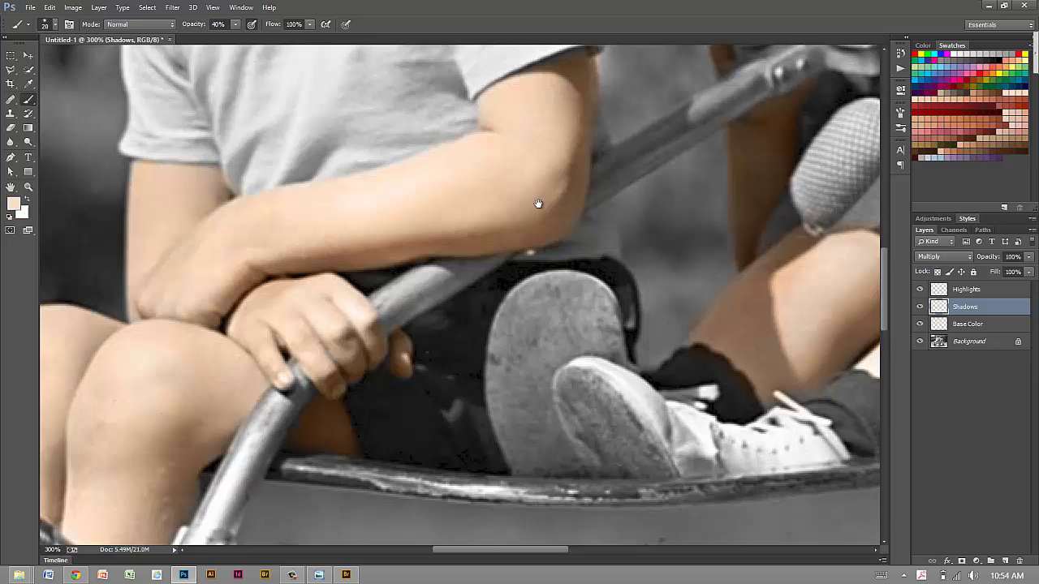
pyautogui.moveTo(537, 203); pyautogui.dragTo(532, 214)
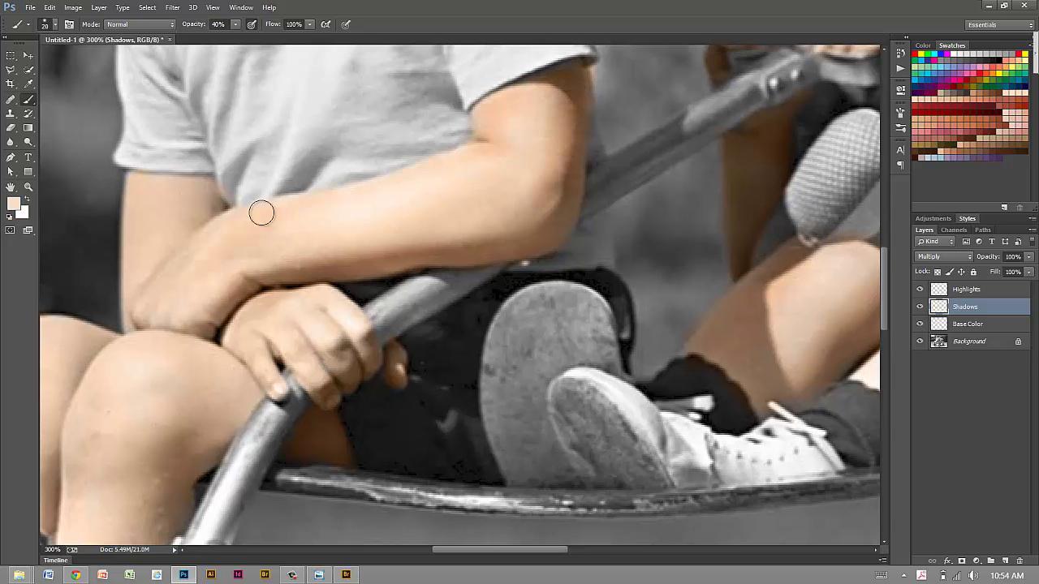
pyautogui.moveTo(134, 188); pyautogui.dragTo(134, 274)
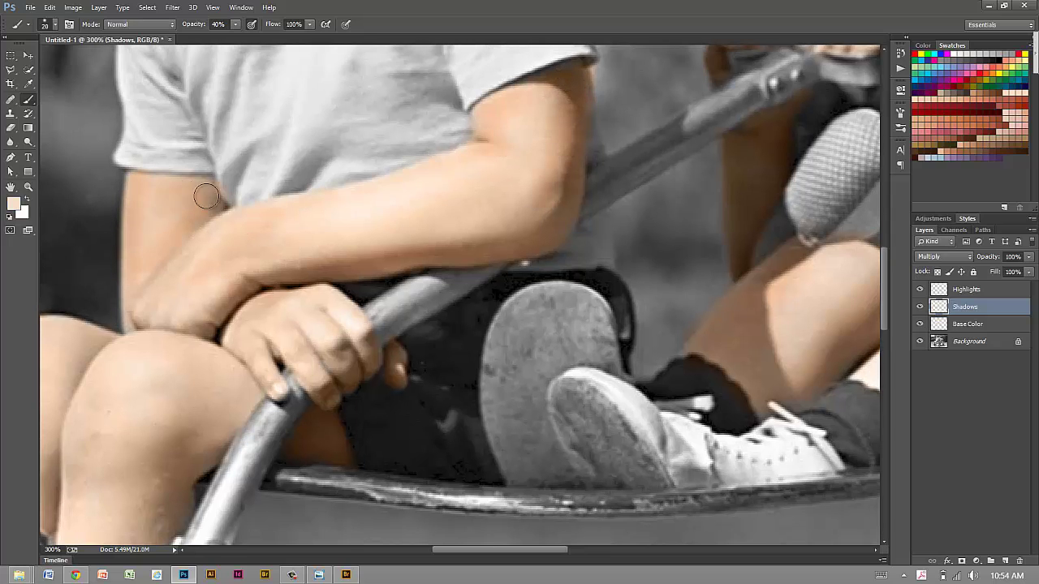
pyautogui.hotkey('ctrl', '1')
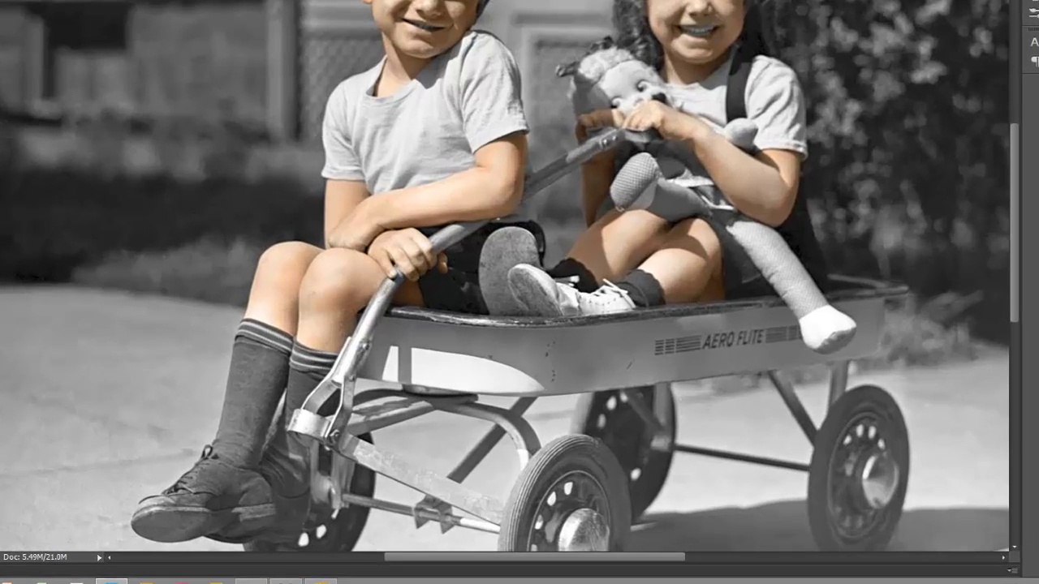
# Step: On the Shadows layer, paint a soft shadow along the boy's sleeve edge with a smaller brush
pyautogui.scroll(3, 157, 150)
pyautogui.scroll(2, 157, 151)
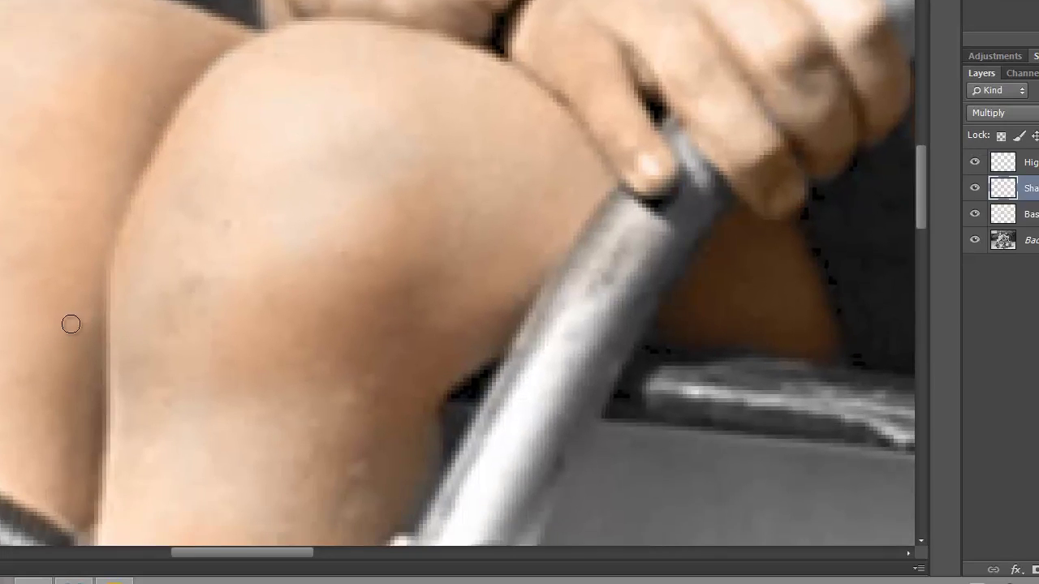
pyautogui.press('[')
pyautogui.press('[')
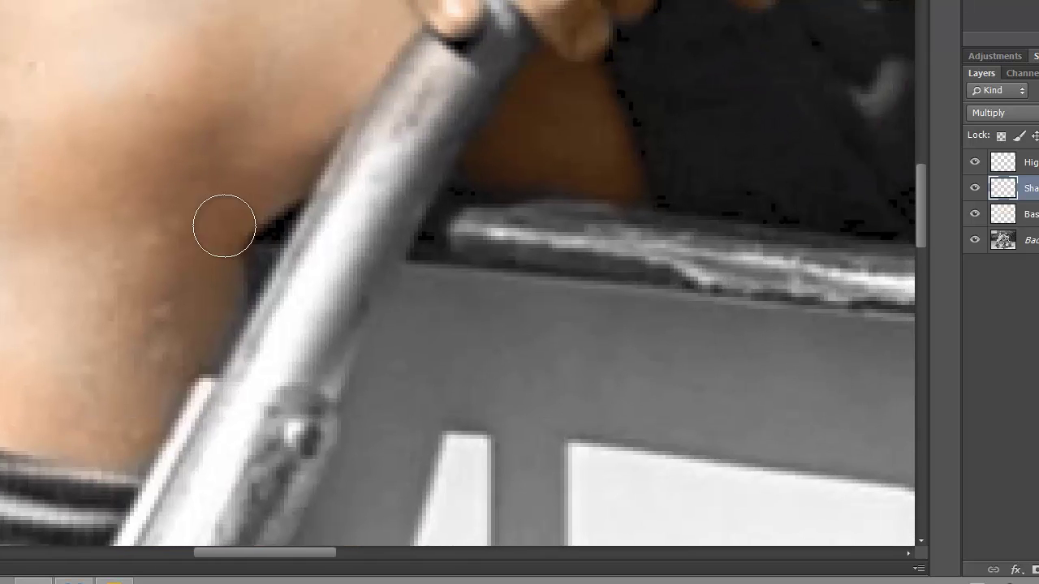
pyautogui.press('[')
pyautogui.press('[')
pyautogui.press('[')
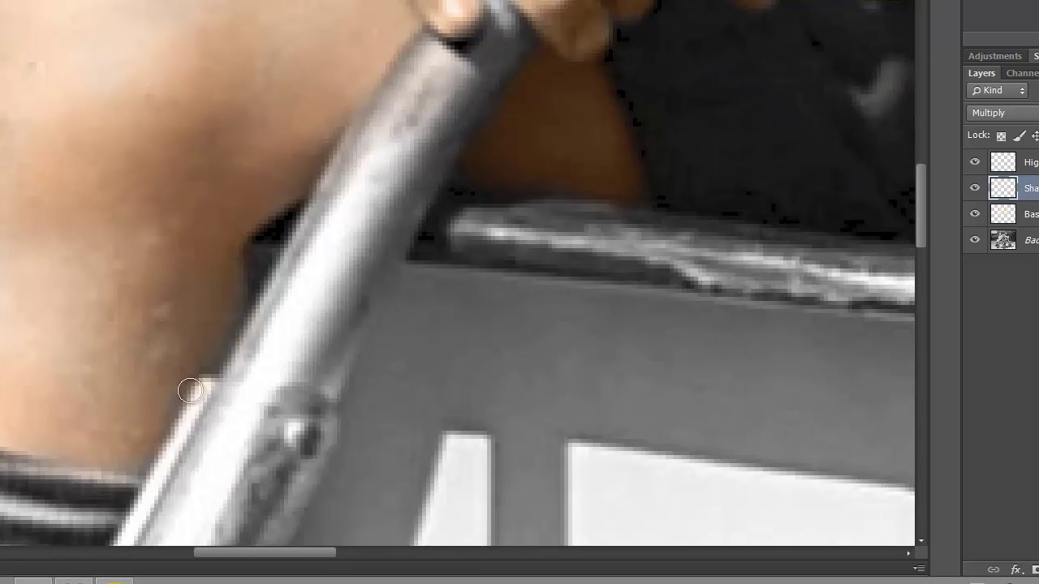
pyautogui.press(']')
pyautogui.press(']')
pyautogui.press(']')
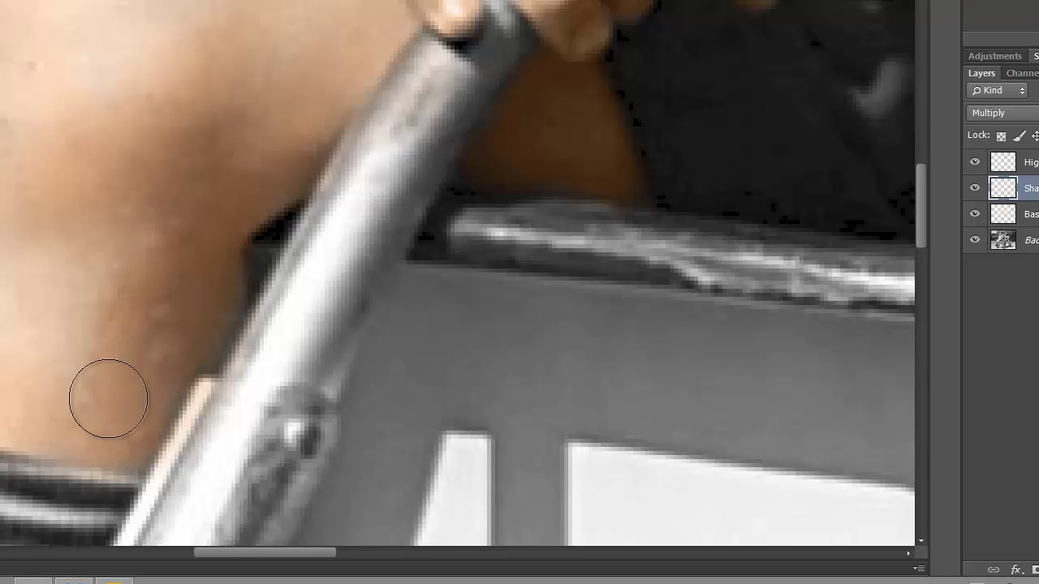
pyautogui.click(1007, 213)
pyautogui.press('[')
pyautogui.press('[')
pyautogui.press('[')
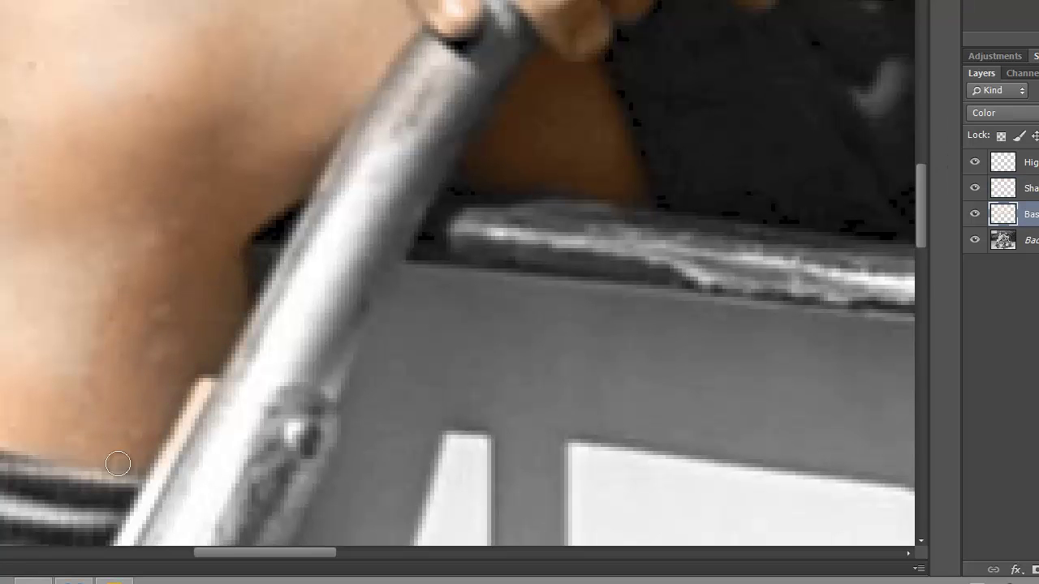
pyautogui.scroll(5, 116, 464)
pyautogui.hscroll(-5, 73, 481)
pyautogui.scroll(3, 410, 279)
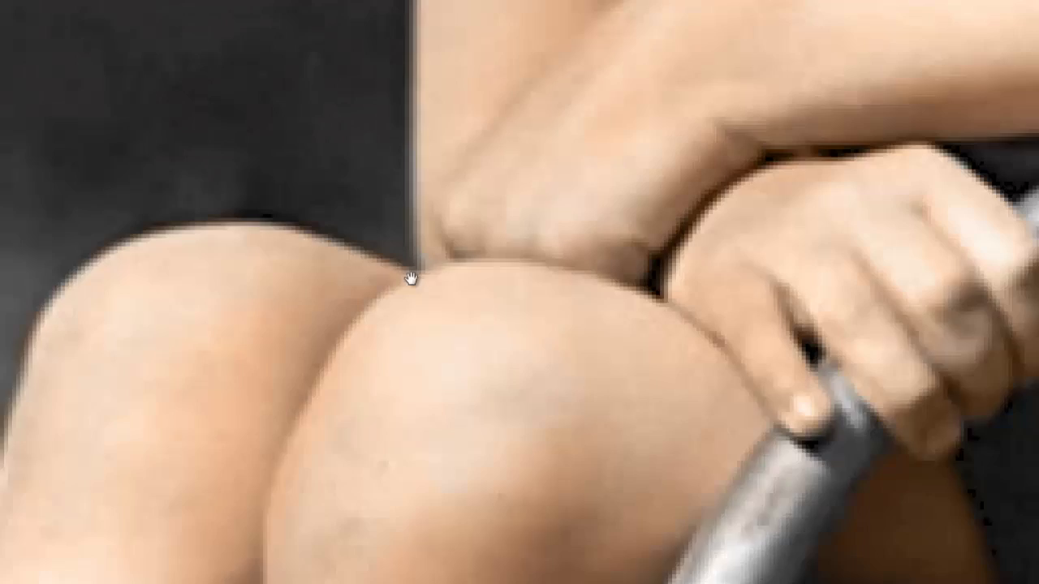
pyautogui.scroll(3, 232, 376)
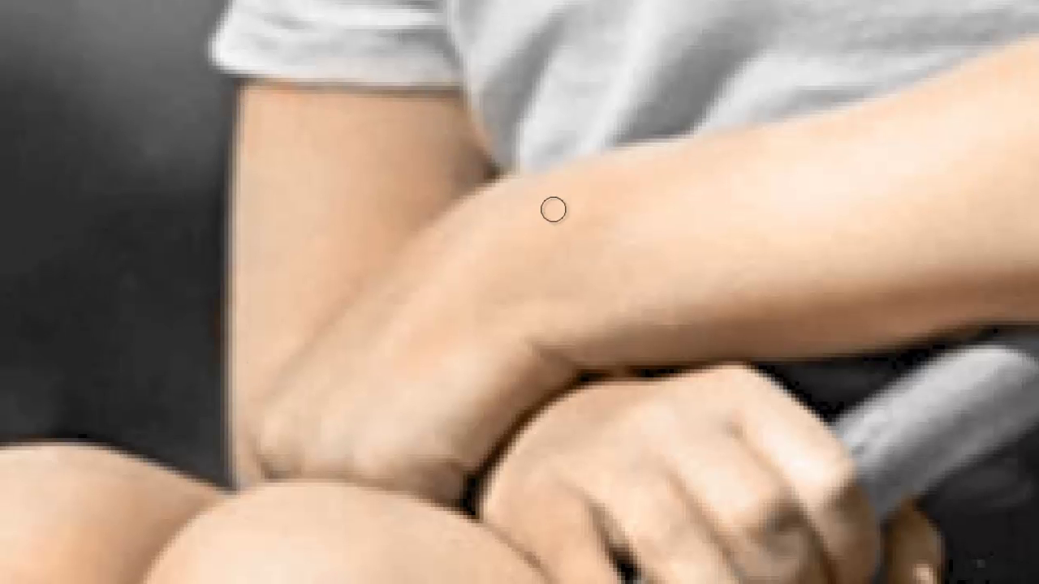
pyautogui.scroll(3, 554, 208)
pyautogui.hscroll(-5, 555, 209)
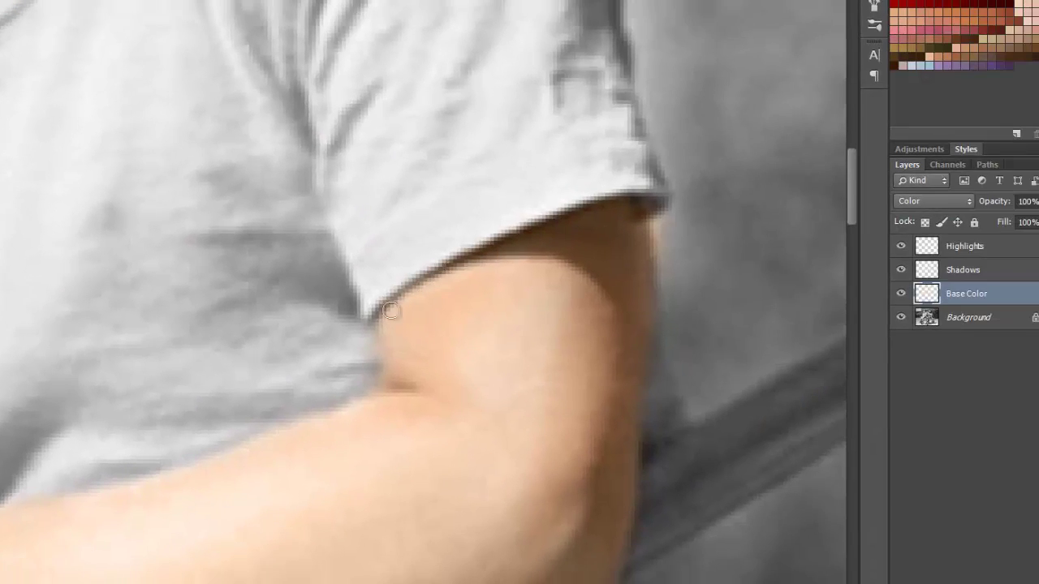
pyautogui.hotkey('alt', ']')
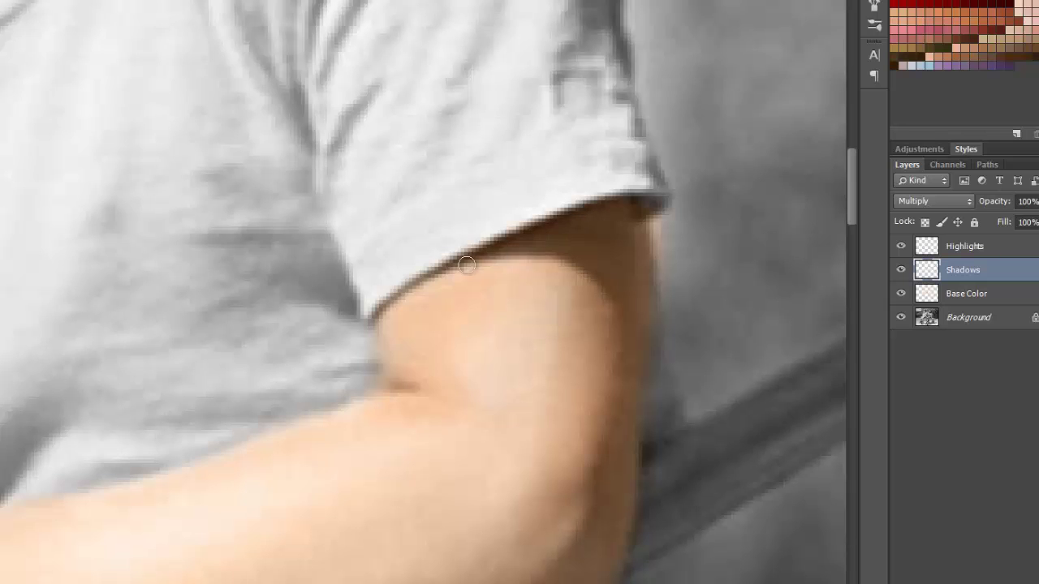
pyautogui.moveTo(466, 264); pyautogui.dragTo(414, 289)
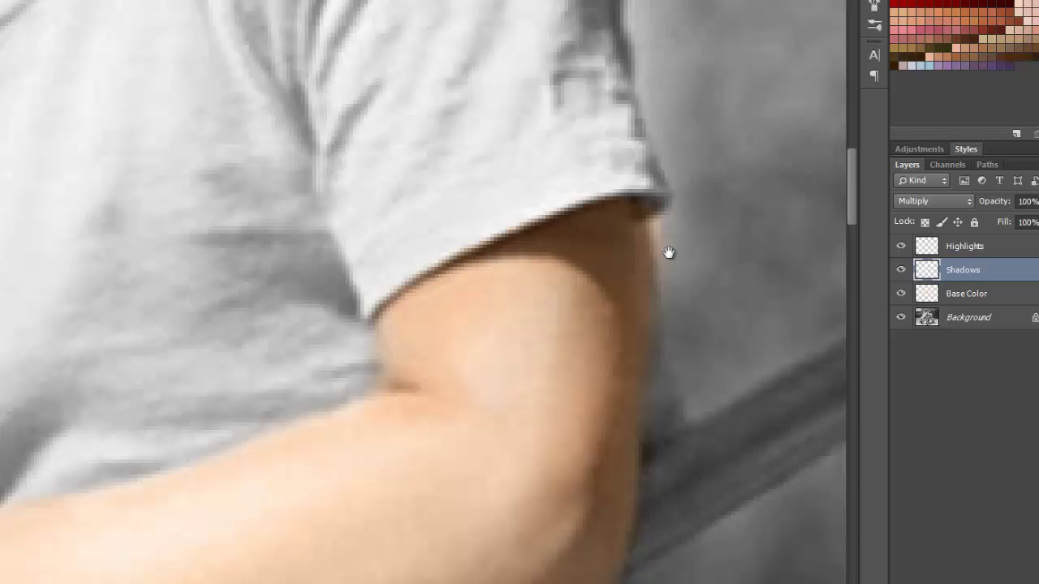
# Step: Deepen the tan shading along the boy's jaw and chin with a larger brush
pyautogui.moveTo(669, 252); pyautogui.dragTo(232, 302)
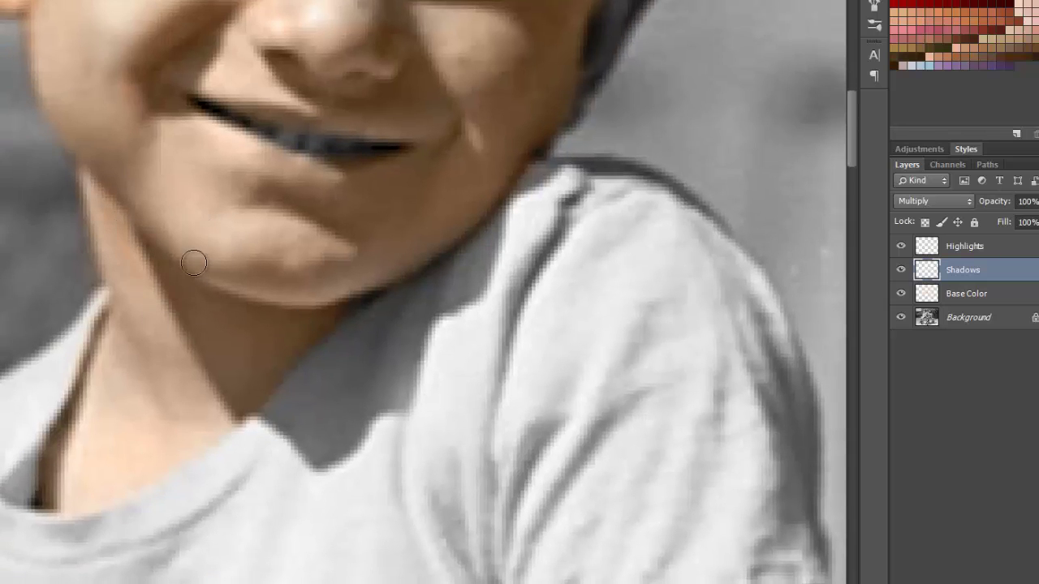
pyautogui.press(']')
pyautogui.press(']')
pyautogui.press(']')
pyautogui.press('[')
pyautogui.press('[')
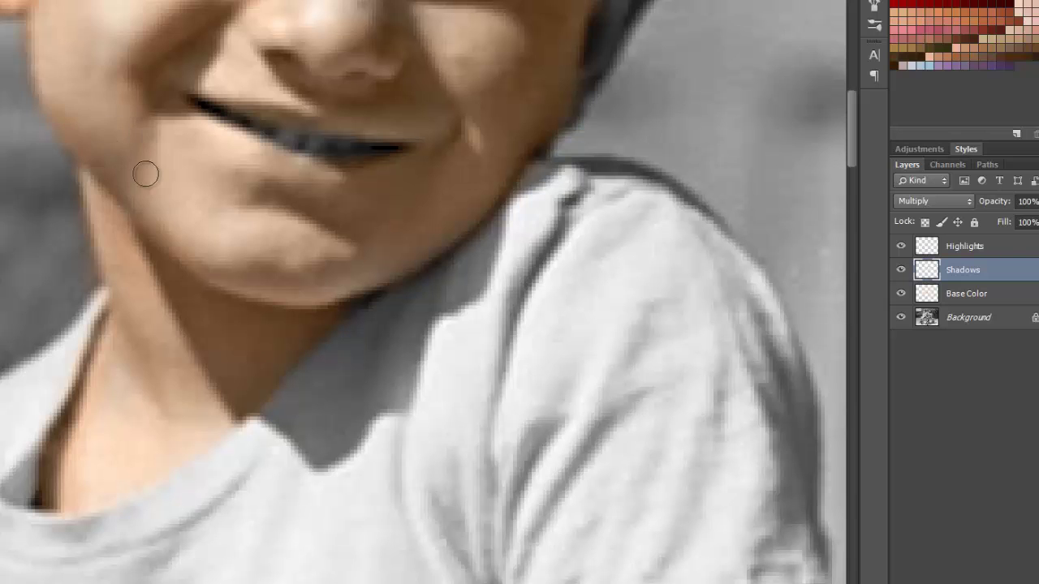
pyautogui.press(']')
pyautogui.press(']')
pyautogui.scroll(-3, 221, 270)
pyautogui.scroll(3, 58, 438)
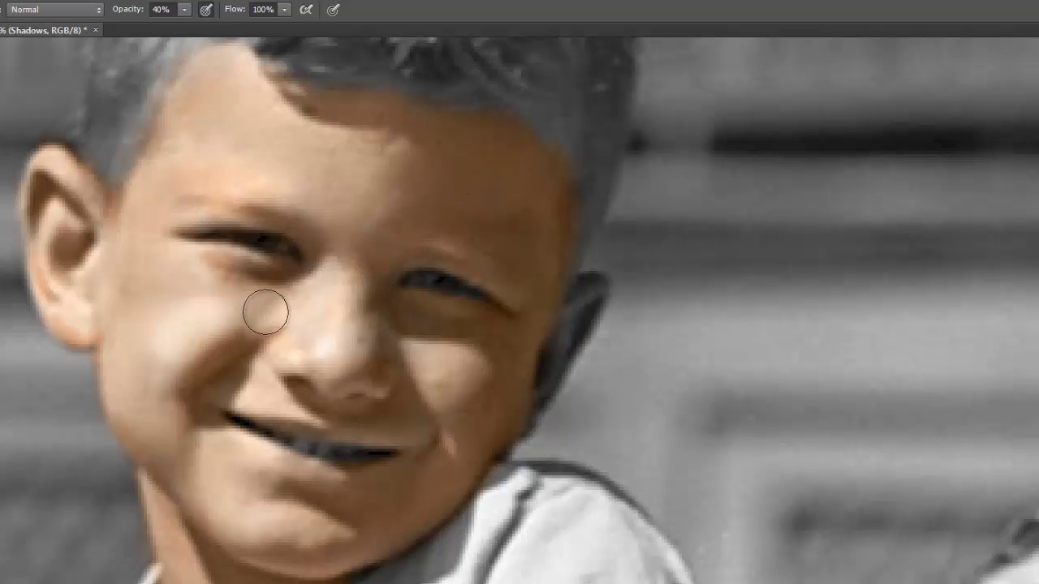
pyautogui.press(']')
pyautogui.press(']')
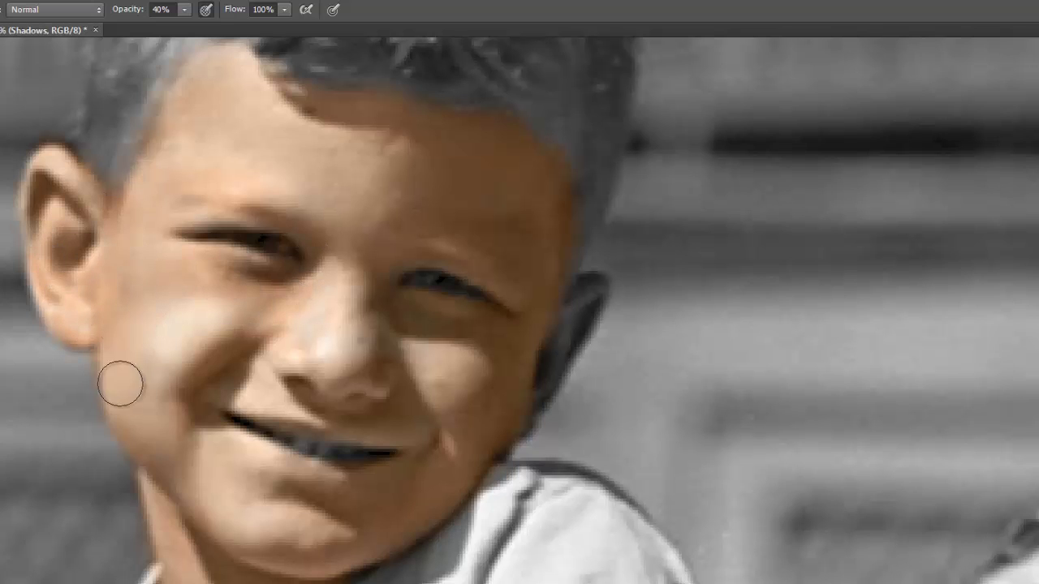
pyautogui.moveTo(178, 479); pyautogui.dragTo(343, 535)
pyautogui.press('[')
pyautogui.press('[')
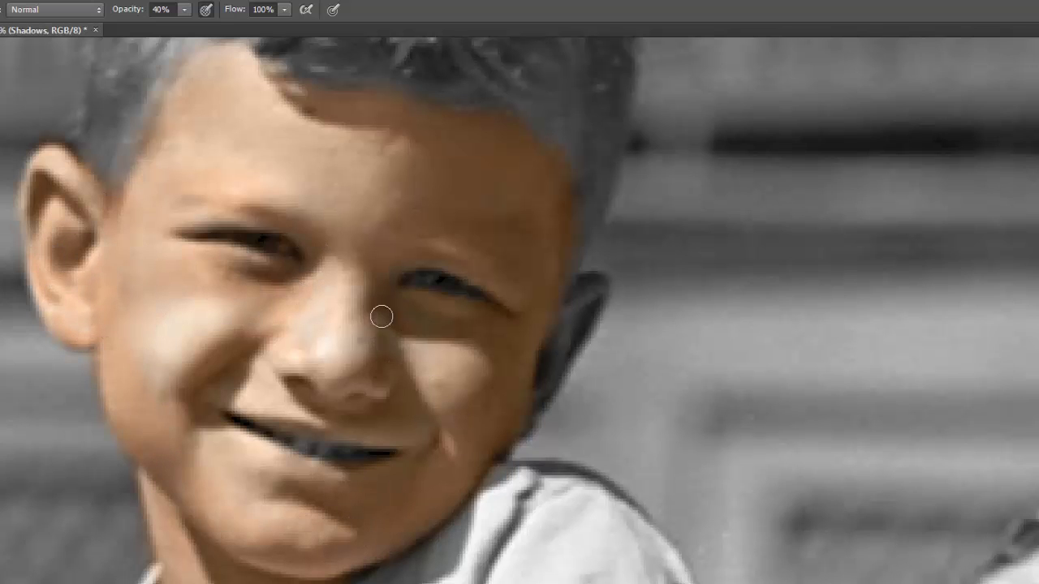
pyautogui.press(']')
pyautogui.press(']')
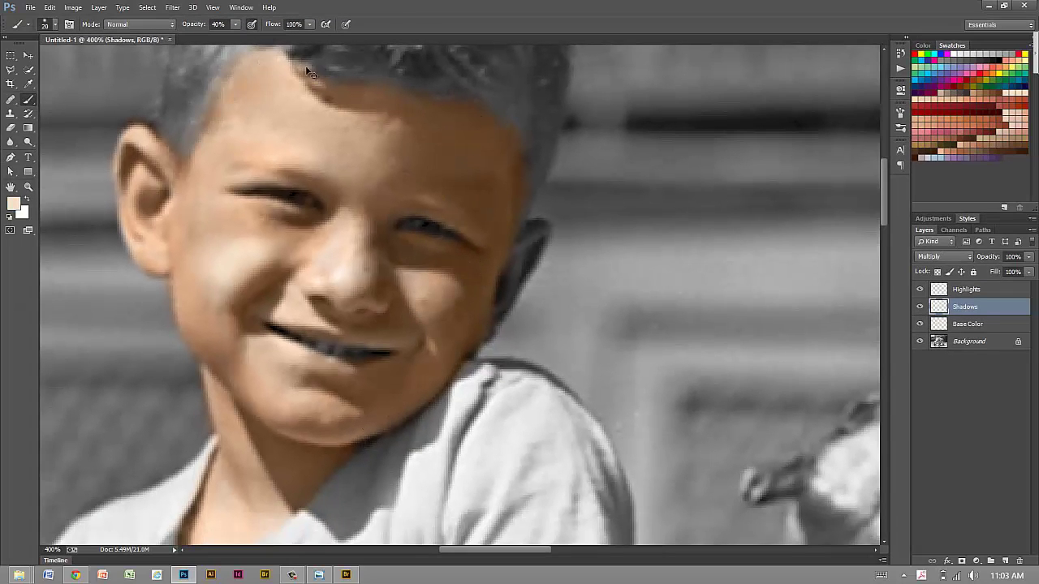
pyautogui.hotkey('ctrl', '-')
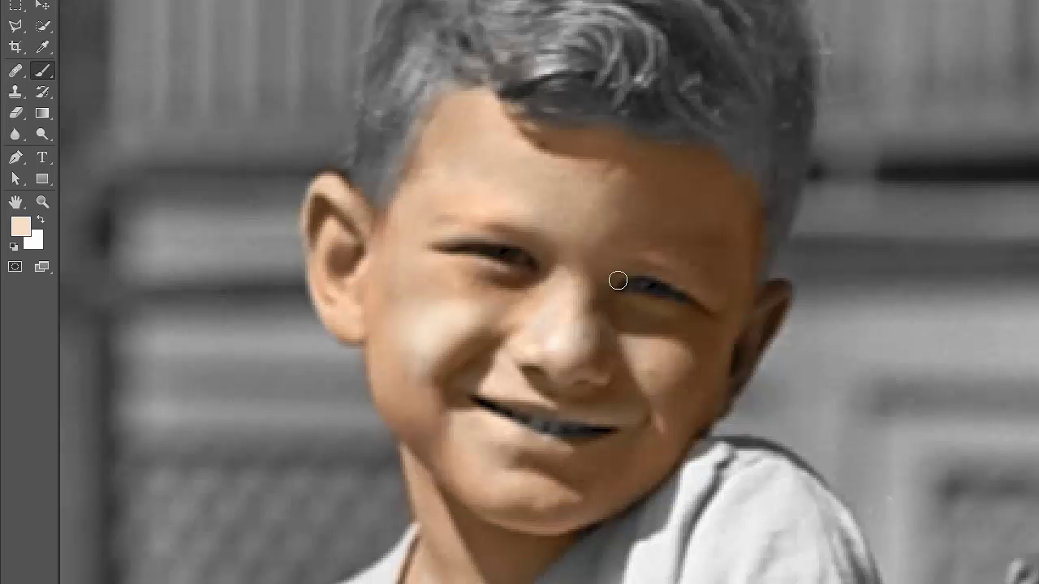
pyautogui.hotkey('ctrl', '-')
pyautogui.hotkey('ctrl', '-')
pyautogui.hotkey('ctrl', '-')
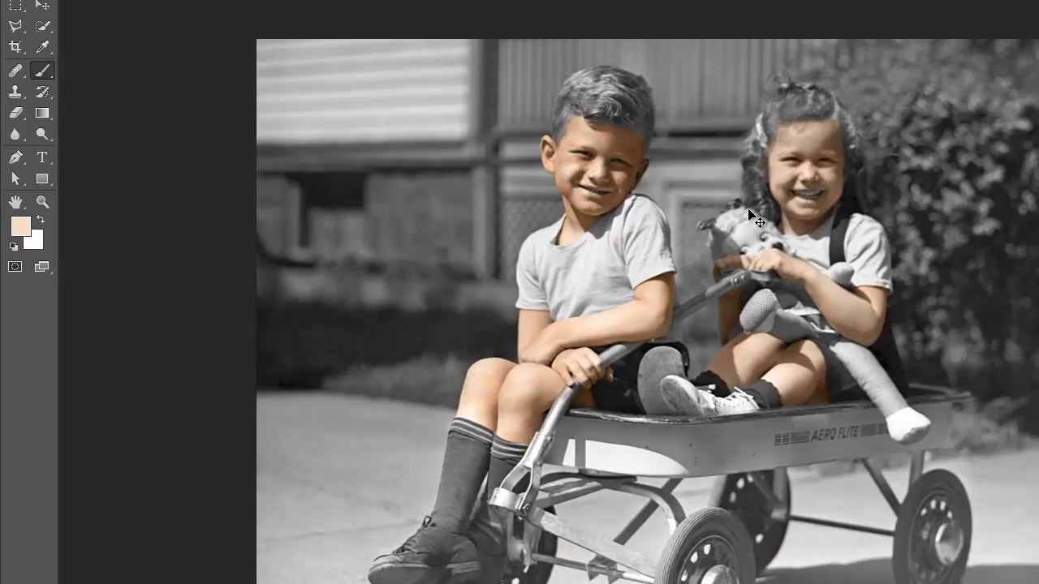
# Step: Choose a soft golden yellow as the paint colour in the Color Picker
pyautogui.hotkey('ctrl', '+')
pyautogui.hotkey('ctrl', '+')
pyautogui.hotkey('ctrl', '+')
pyautogui.scroll(5, 666, 267)
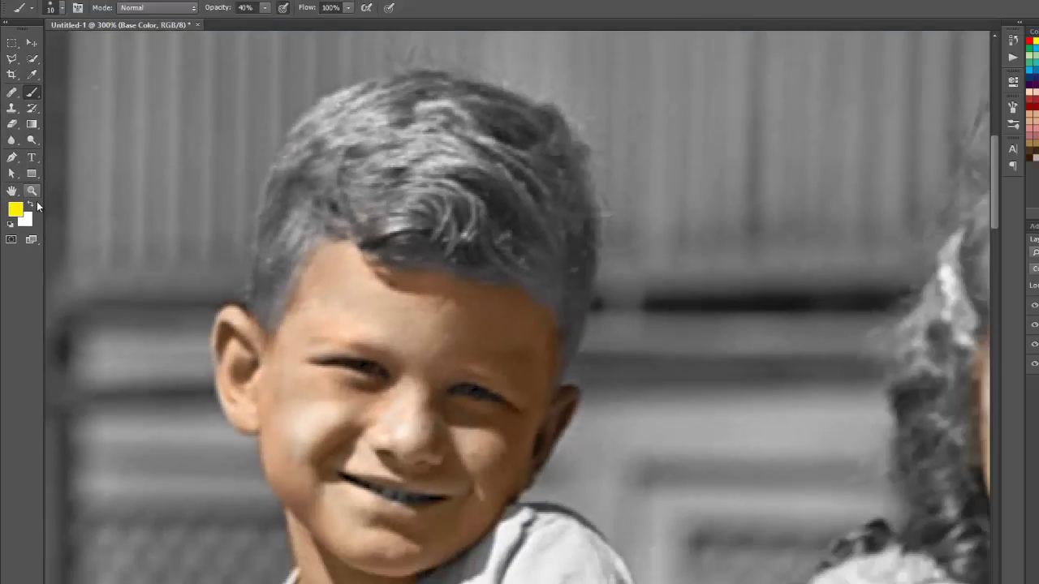
pyautogui.click(13, 203)
pyautogui.click(775, 353)
pyautogui.click(711, 241)
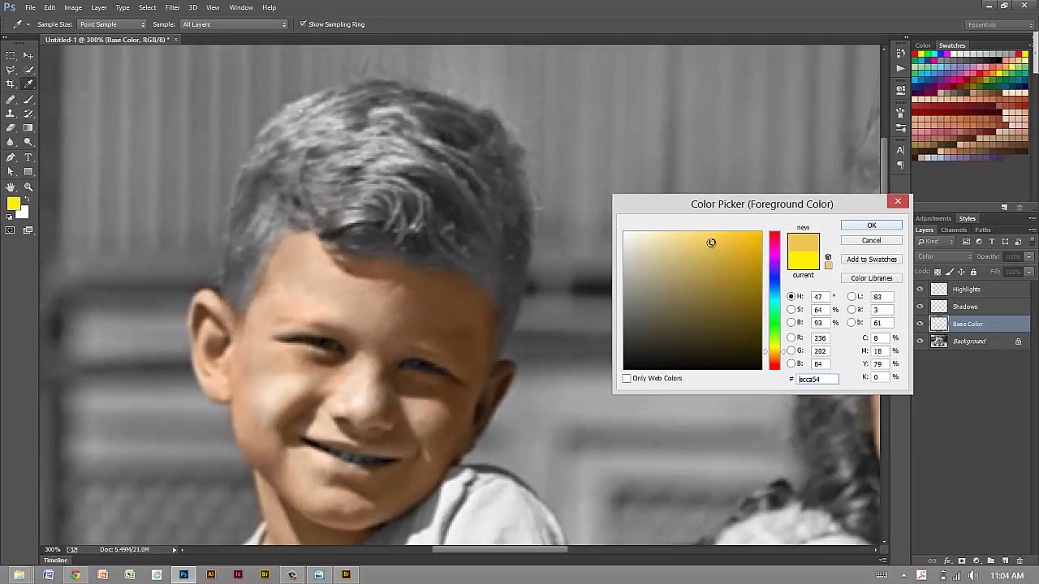
pyautogui.press('Return')
# Step: Brush golden and pale yellow over the boy's hair from front to crown
pyautogui.moveTo(227, 163); pyautogui.dragTo(185, 243)
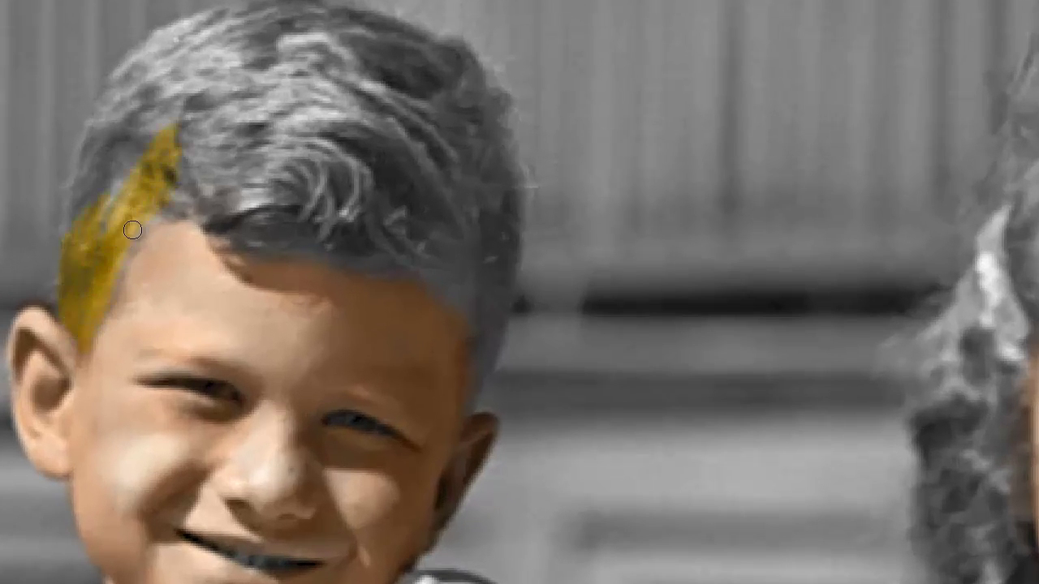
pyautogui.click(744, 233)
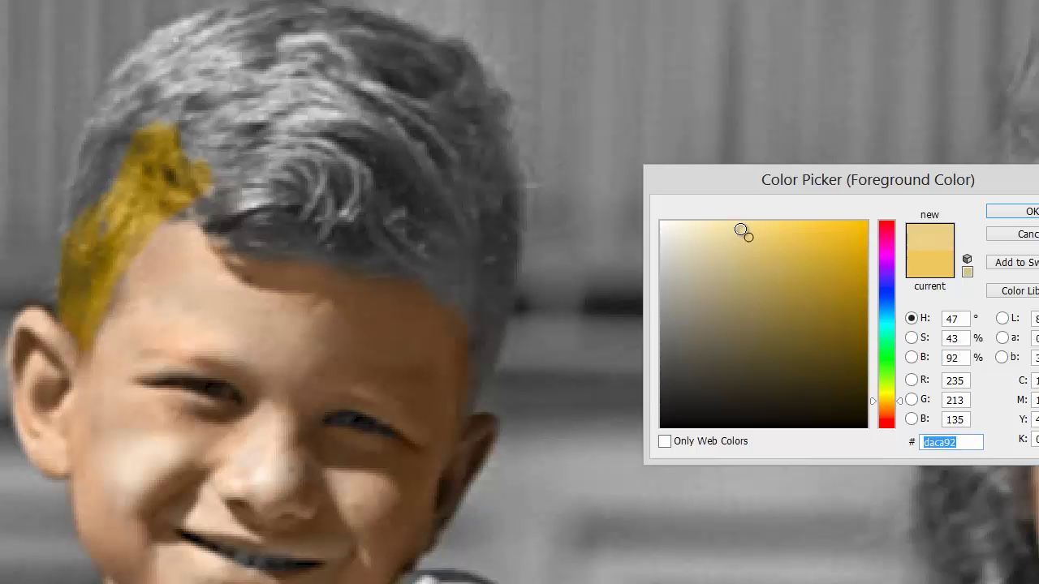
pyautogui.press('Return')
pyautogui.moveTo(206, 124)
pyautogui.mouseDown()
pyautogui.moveTo(149, 186)
pyautogui.moveTo(92, 181)
pyautogui.moveTo(273, 84)
pyautogui.moveTo(168, 200)
pyautogui.moveTo(311, 219)
pyautogui.mouseUp()
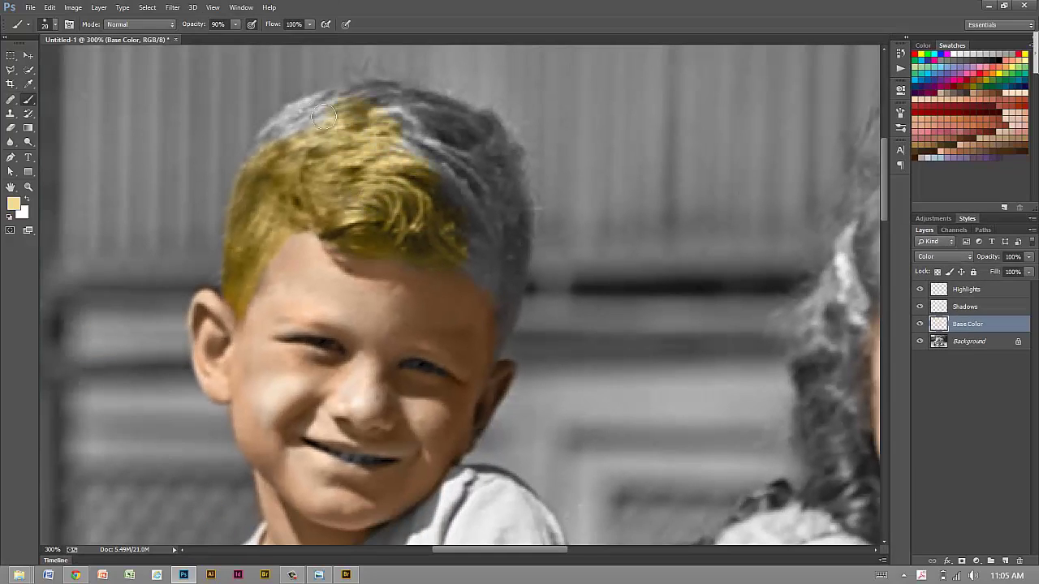
pyautogui.moveTo(325, 117)
pyautogui.mouseDown()
pyautogui.moveTo(277, 130)
pyautogui.moveTo(390, 95)
pyautogui.moveTo(440, 164)
pyautogui.moveTo(489, 282)
pyautogui.moveTo(509, 303)
pyautogui.mouseUp()
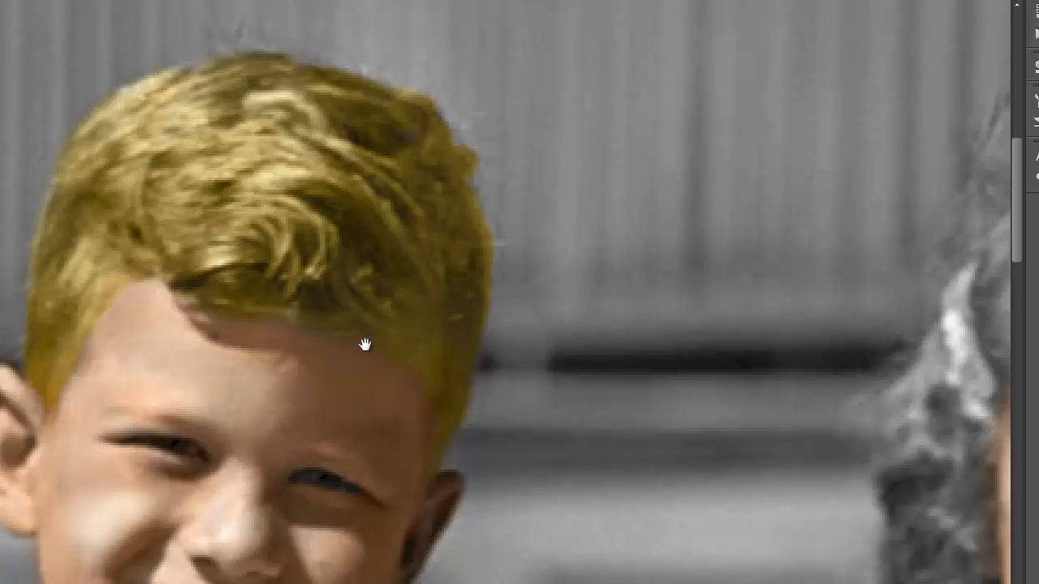
# Step: Brush golden yellow over the girl's curly hair: top, both sides and right edge
pyautogui.moveTo(364, 345); pyautogui.dragTo(149, 221)
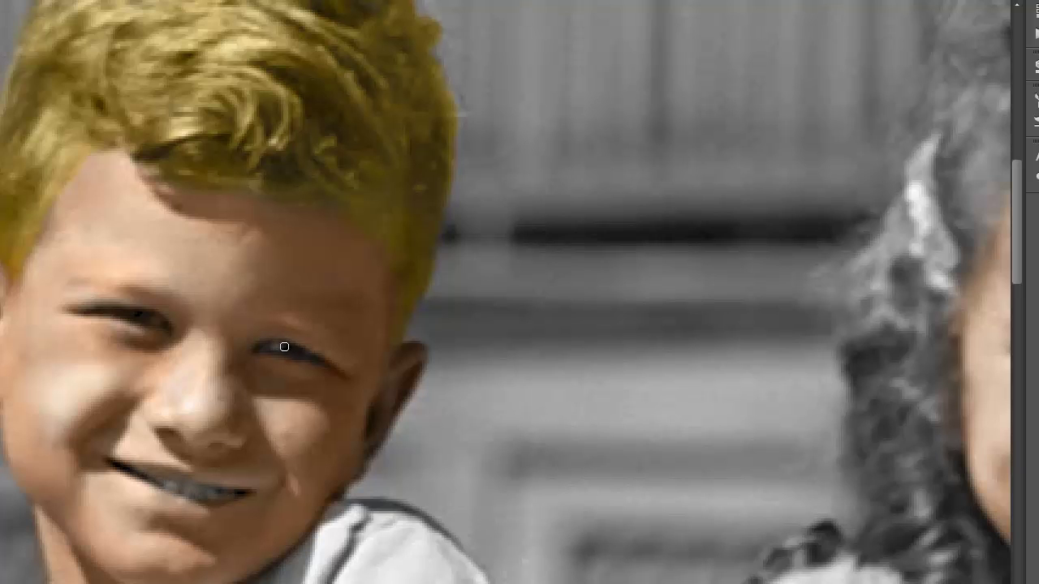
pyautogui.moveTo(281, 350); pyautogui.dragTo(309, 355)
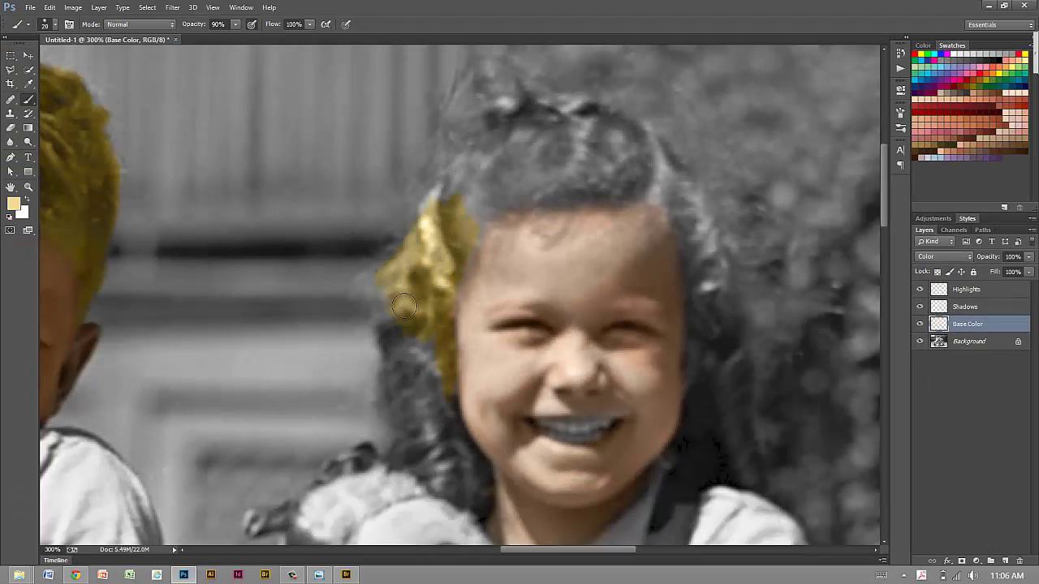
pyautogui.moveTo(432, 372)
pyautogui.mouseDown()
pyautogui.moveTo(435, 457)
pyautogui.moveTo(422, 479)
pyautogui.moveTo(475, 476)
pyautogui.moveTo(483, 507)
pyautogui.mouseUp()
pyautogui.moveTo(404, 412)
pyautogui.mouseDown()
pyautogui.moveTo(392, 279)
pyautogui.moveTo(454, 276)
pyautogui.mouseUp()
pyautogui.moveTo(479, 82)
pyautogui.mouseDown()
pyautogui.moveTo(556, 196)
pyautogui.moveTo(486, 165)
pyautogui.moveTo(424, 236)
pyautogui.mouseUp()
pyautogui.moveTo(481, 82)
pyautogui.mouseDown()
pyautogui.moveTo(573, 121)
pyautogui.moveTo(583, 151)
pyautogui.moveTo(649, 176)
pyautogui.moveTo(606, 192)
pyautogui.mouseUp()
pyautogui.moveTo(664, 221); pyautogui.dragTo(568, 156)
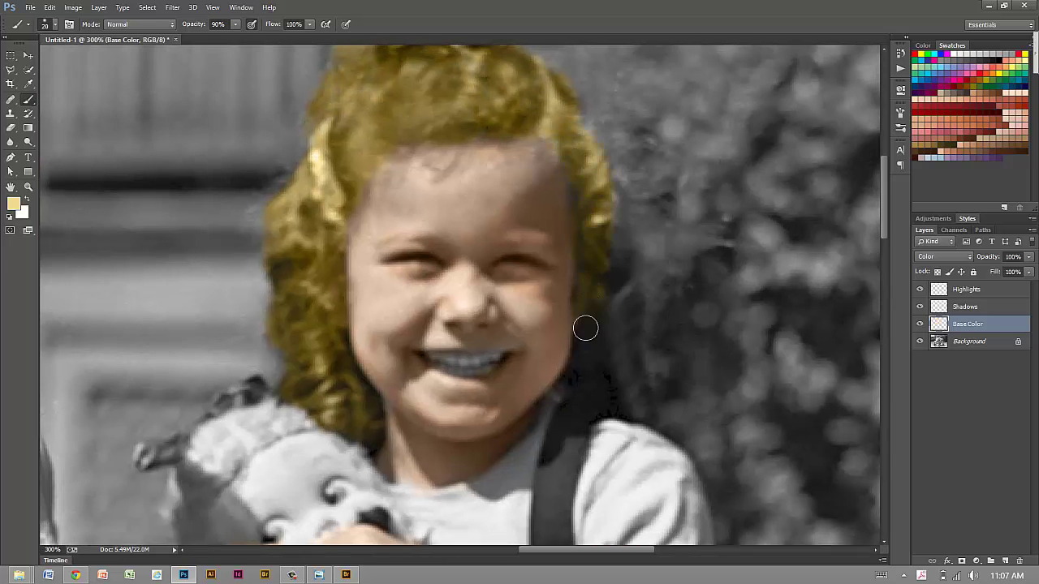
pyautogui.moveTo(632, 284)
pyautogui.mouseDown()
pyautogui.moveTo(596, 208)
pyautogui.moveTo(640, 354)
pyautogui.moveTo(614, 343)
pyautogui.mouseUp()
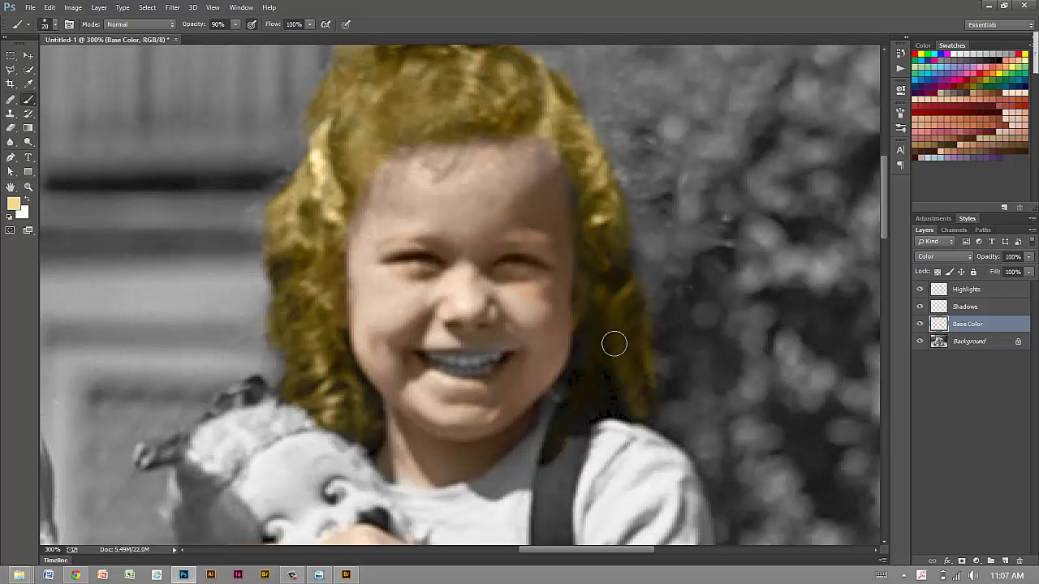
pyautogui.click(1007, 91)
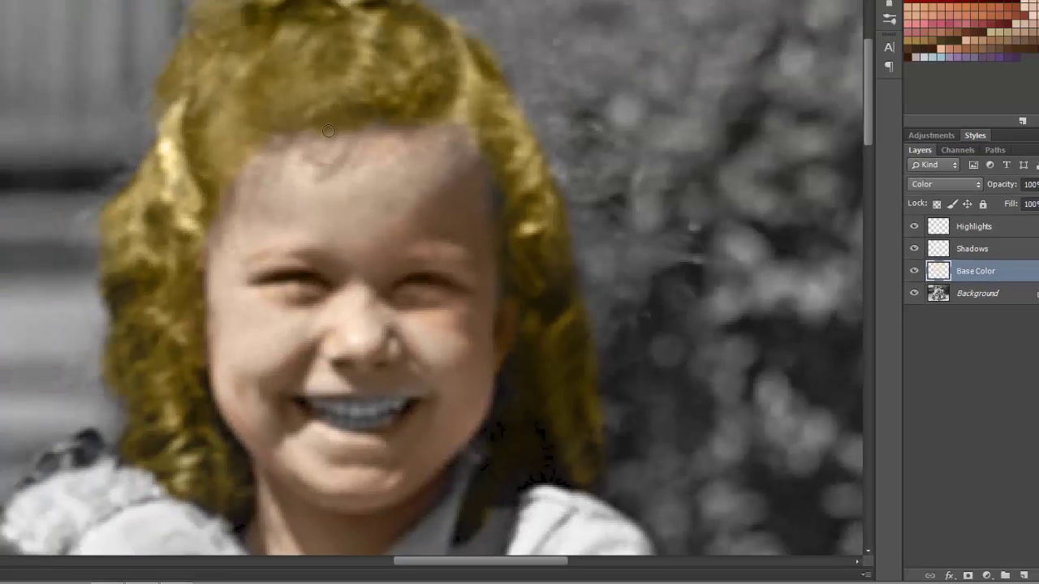
pyautogui.hotkey('ctrl', '1')
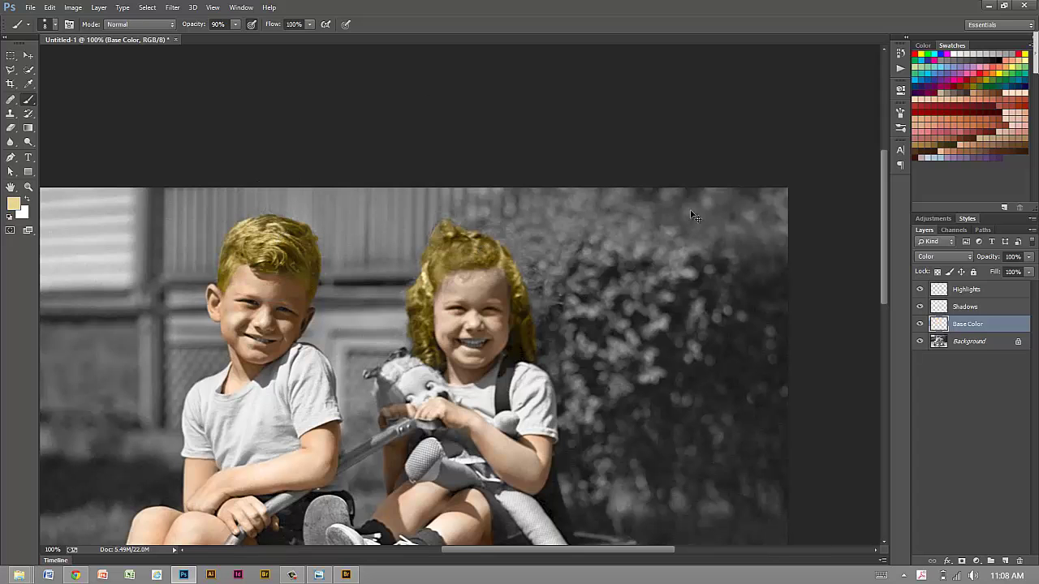
# Step: On the Highlights layer, brighten strands of the girl's hair with light 10% opacity strokes
pyautogui.hotkey('ctrl', '+')
pyautogui.hotkey('ctrl', '+')
pyautogui.hotkey('ctrl', '+')
pyautogui.click(962, 289)
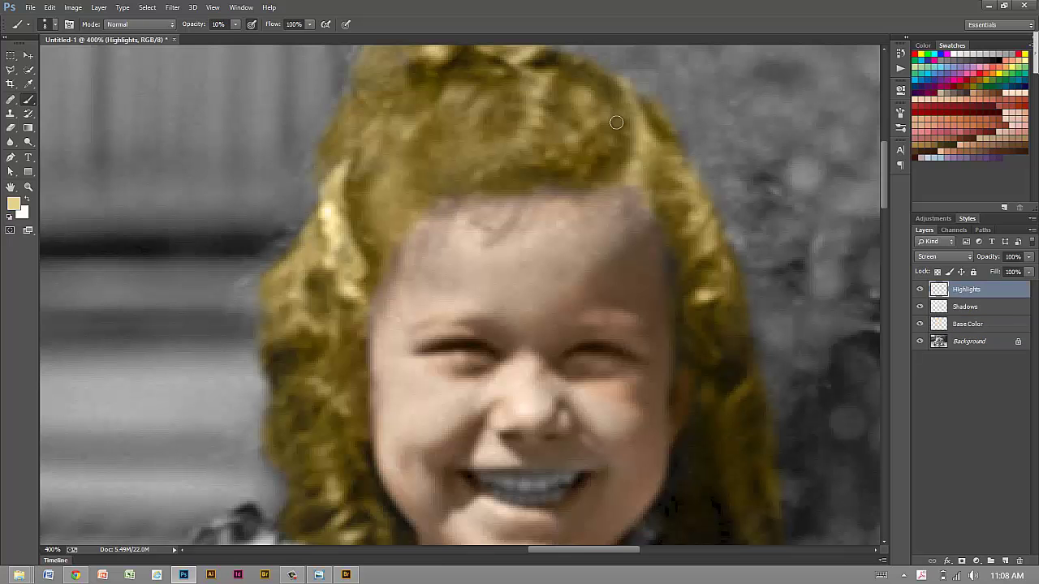
pyautogui.moveTo(544, 103); pyautogui.dragTo(560, 152)
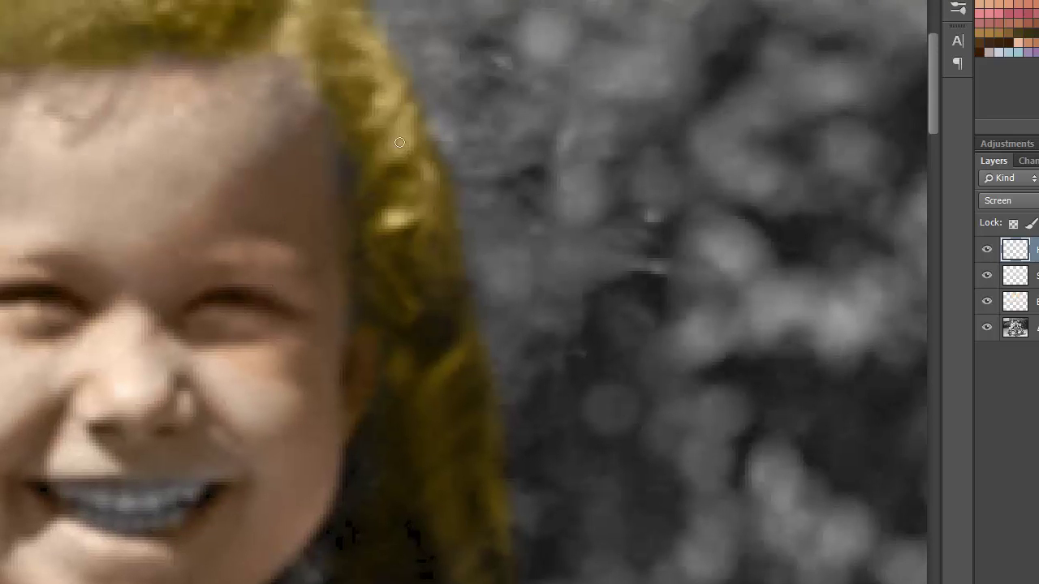
pyautogui.moveTo(399, 142)
pyautogui.mouseDown()
pyautogui.moveTo(402, 224)
pyautogui.moveTo(452, 472)
pyautogui.mouseUp()
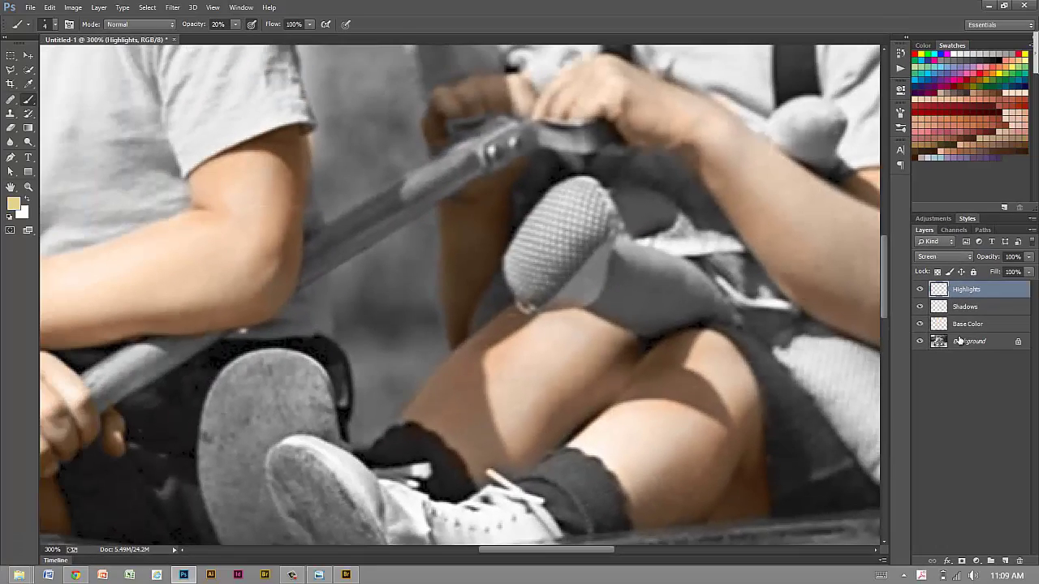
pyautogui.click(967, 324)
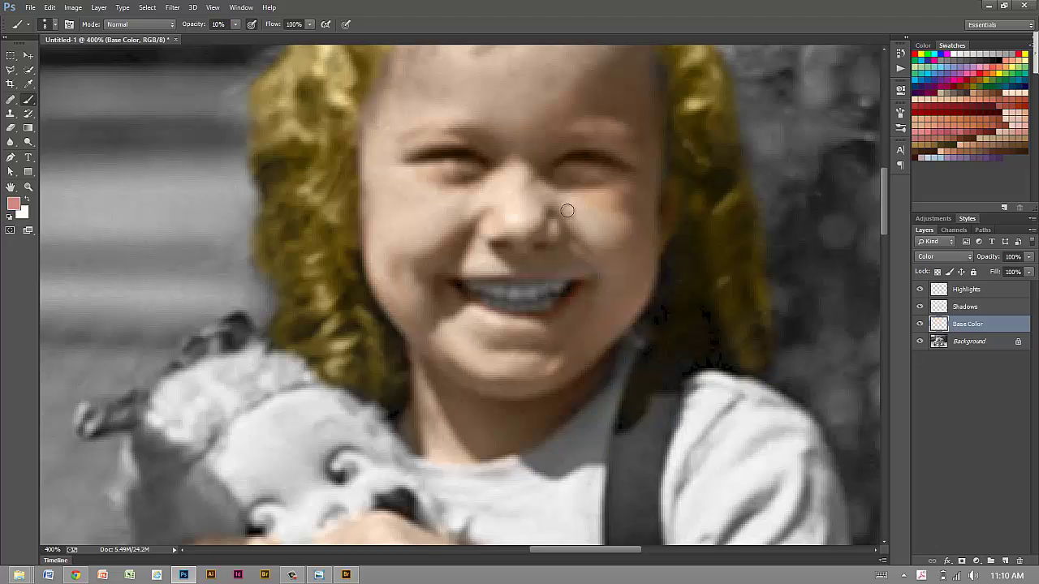
# Step: Enlarge the brush to 15 and tint the cheeks with faint rosy pink at 10% opacity
pyautogui.press(']')
pyautogui.press(']')
pyautogui.press(']')
pyautogui.scroll(3, 476, 224)
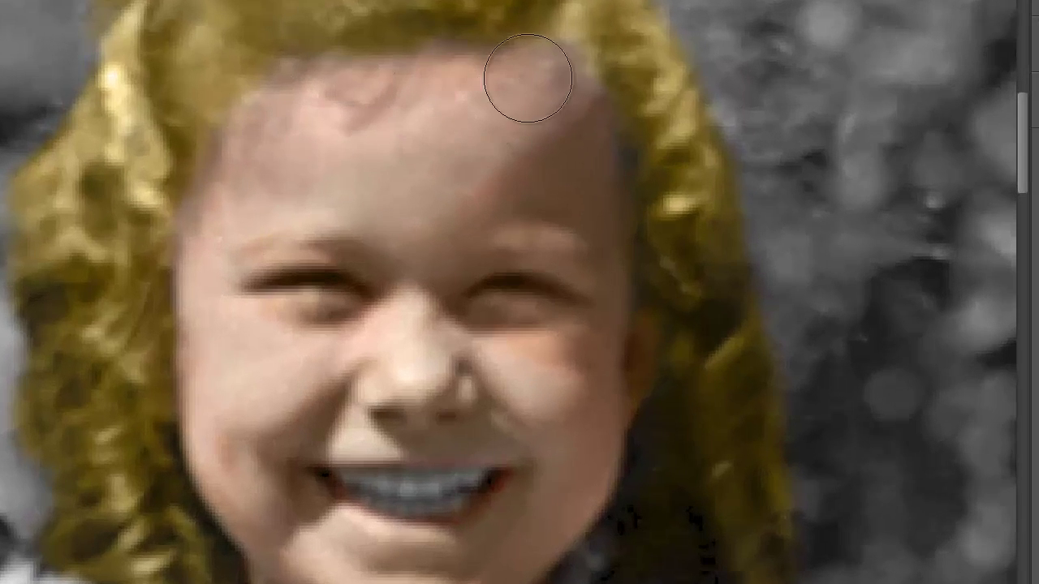
pyautogui.scroll(-5, 452, 174)
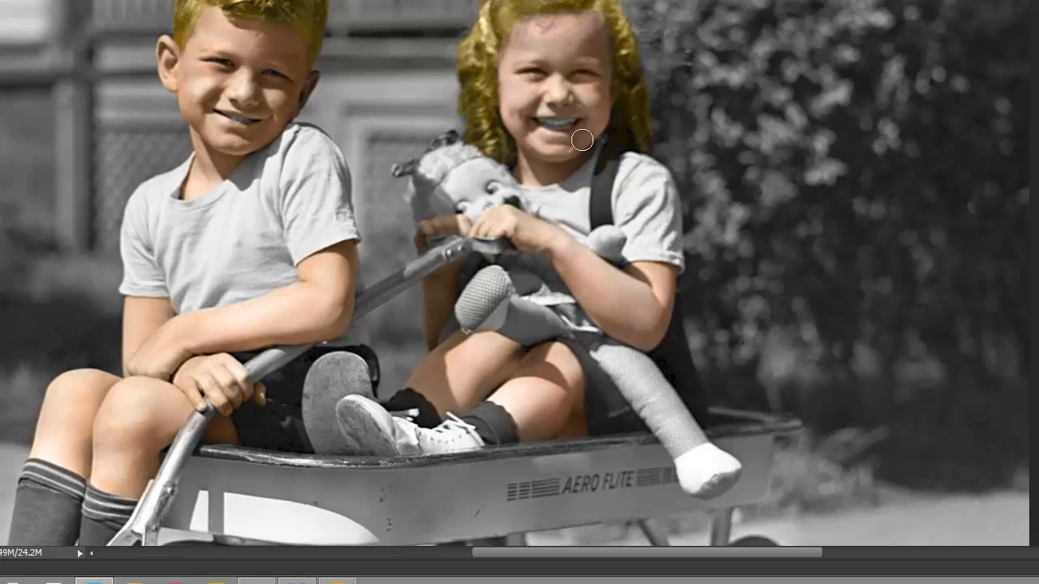
pyautogui.moveTo(572, 261); pyautogui.dragTo(617, 127)
pyautogui.scroll(-1, 598, 202)
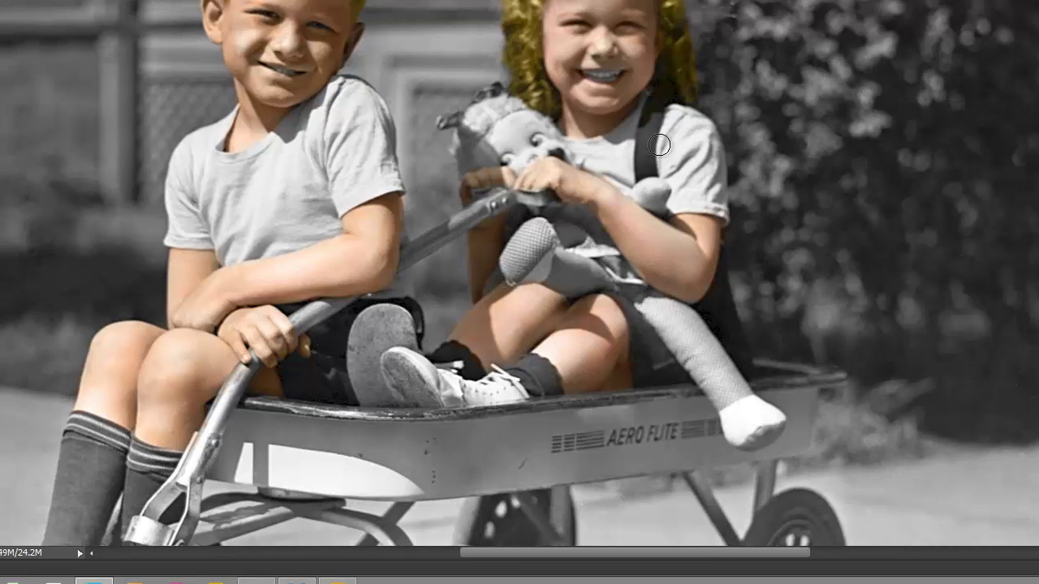
pyautogui.scroll(3, 248, 57)
pyautogui.scroll(3, 466, 98)
pyautogui.scroll(-2, 466, 97)
pyautogui.scroll(2, 394, 24)
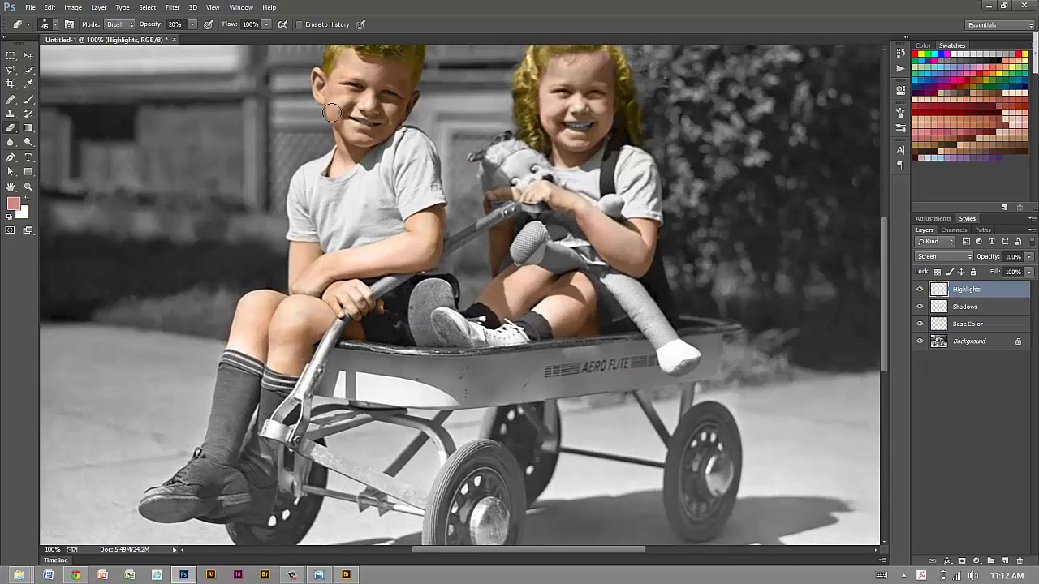
# Step: Set up a small light-blue brush on the Base Color layer
pyautogui.scroll(2, 470, 347)
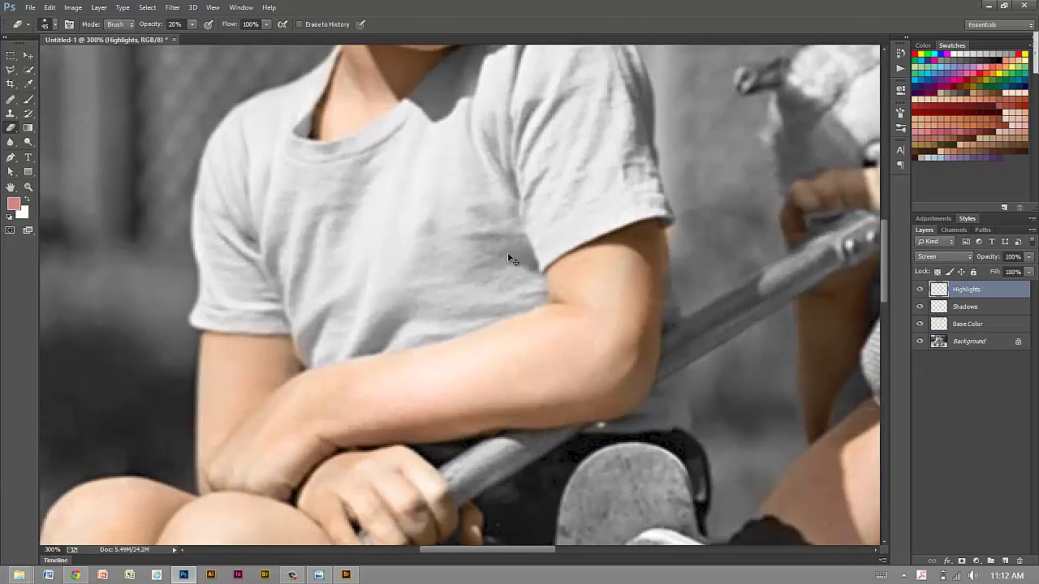
pyautogui.click(992, 325)
pyautogui.click(930, 156)
pyautogui.press('[')
pyautogui.press('[')
pyautogui.press('[')
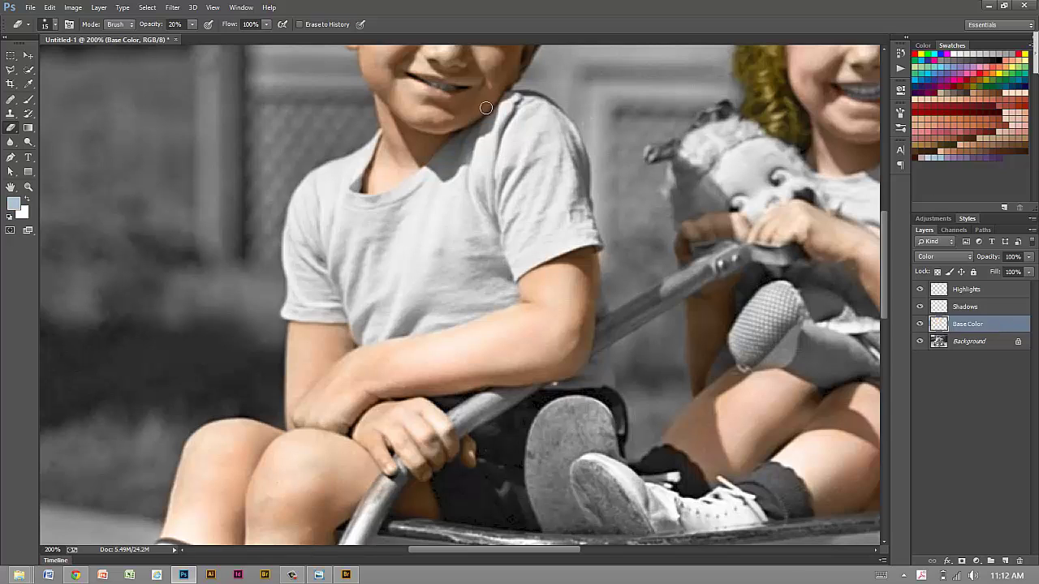
pyautogui.press('b')
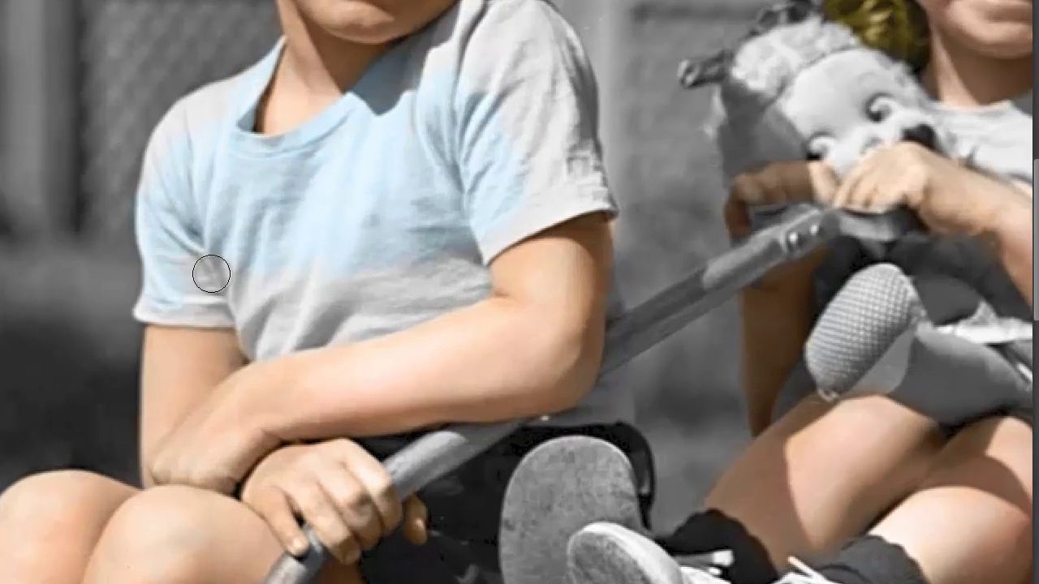
# Step: Paint the shirt's sleeve hem, grey patch, sleeve and shoulder patches light blue
pyautogui.moveTo(211, 274)
pyautogui.mouseDown()
pyautogui.moveTo(168, 315)
pyautogui.moveTo(141, 309)
pyautogui.moveTo(224, 320)
pyautogui.moveTo(207, 264)
pyautogui.mouseUp()
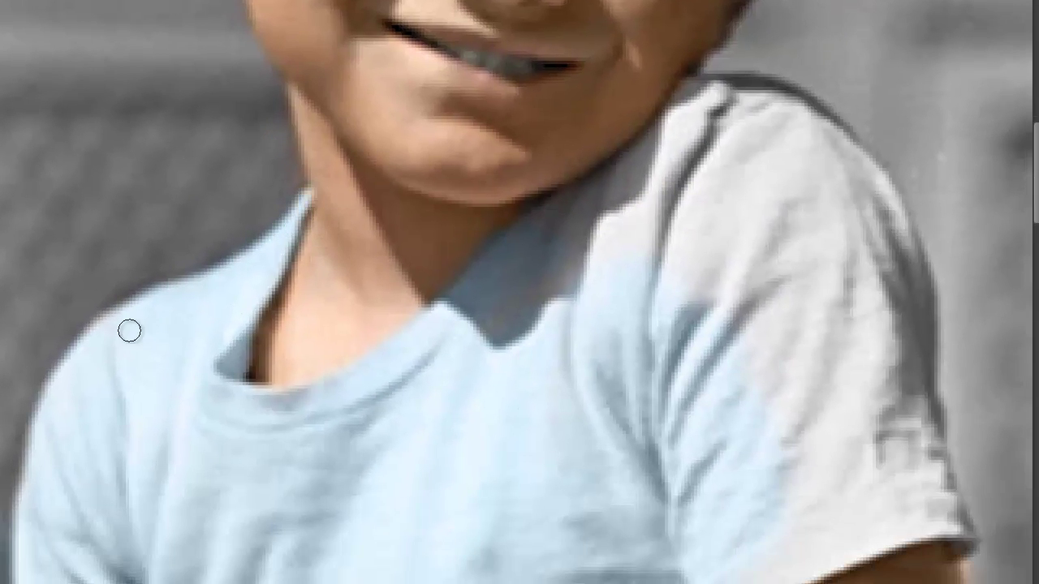
pyautogui.moveTo(291, 309); pyautogui.dragTo(263, 174)
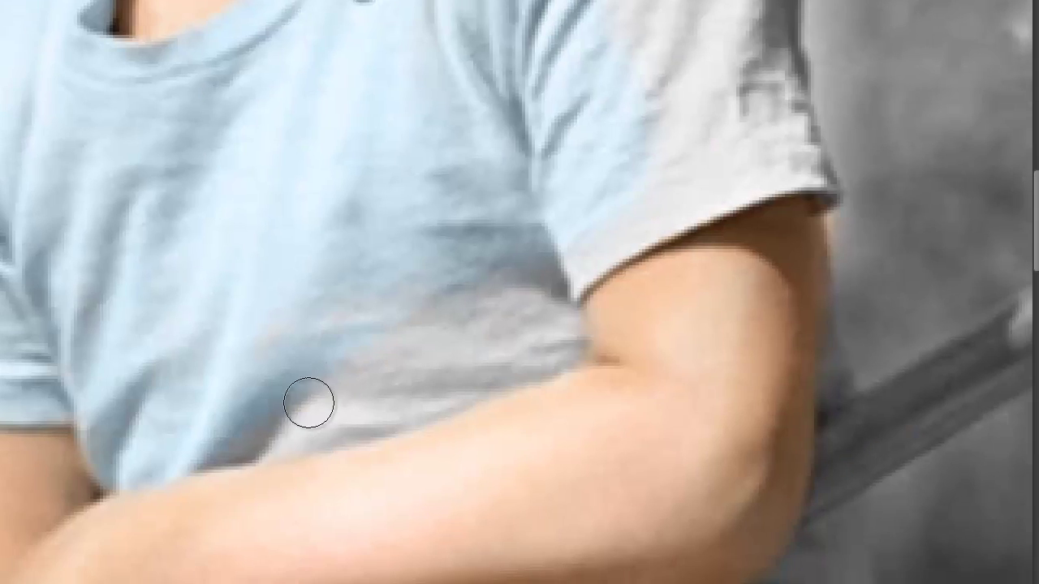
pyautogui.moveTo(561, 371); pyautogui.dragTo(399, 328)
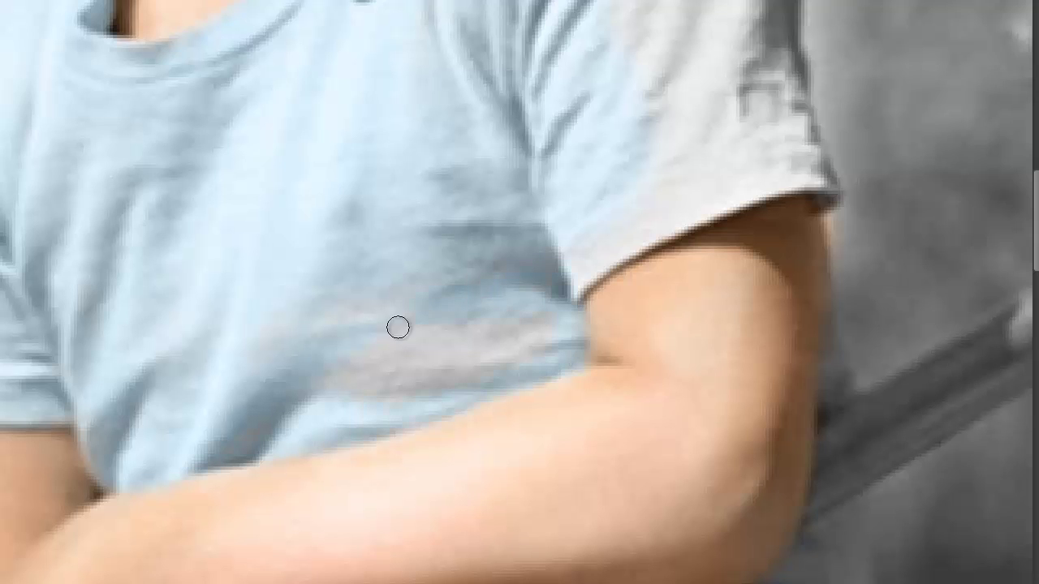
pyautogui.moveTo(592, 206); pyautogui.dragTo(676, 108)
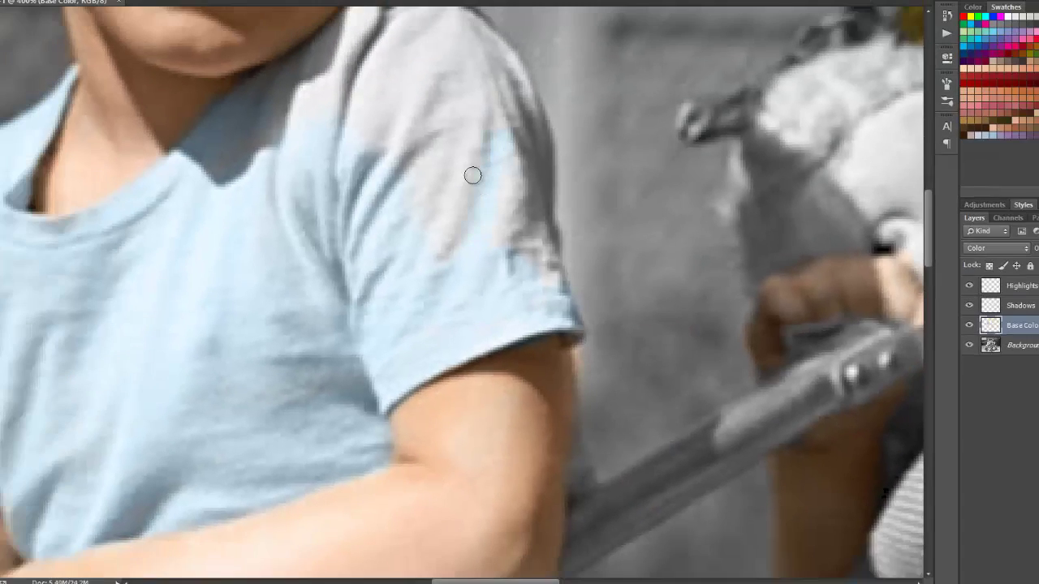
pyautogui.scroll(3, 497, 197)
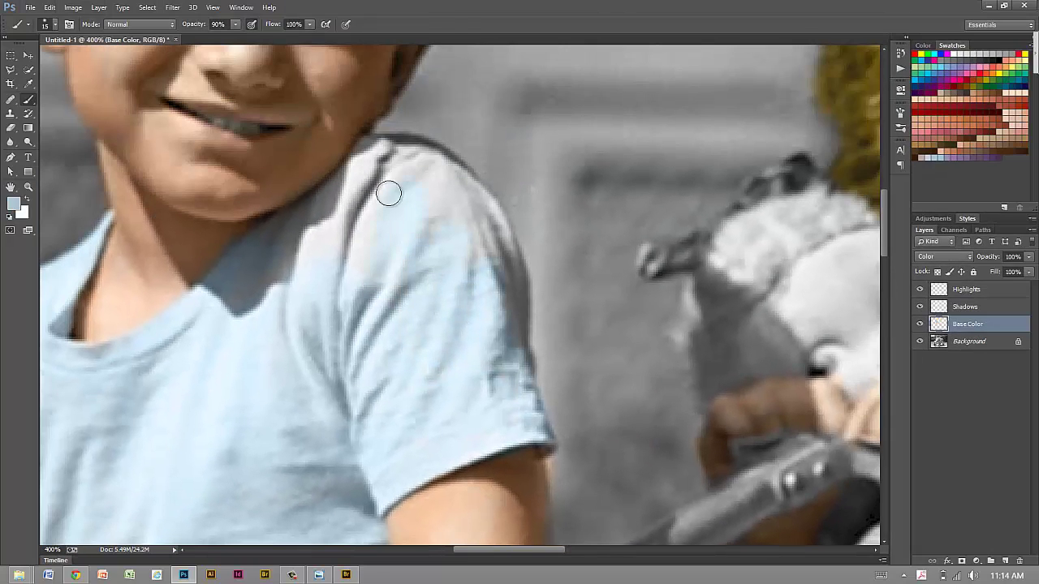
pyautogui.moveTo(291, 242)
pyautogui.mouseDown()
pyautogui.moveTo(371, 151)
pyautogui.moveTo(420, 223)
pyautogui.moveTo(487, 215)
pyautogui.moveTo(469, 268)
pyautogui.mouseUp()
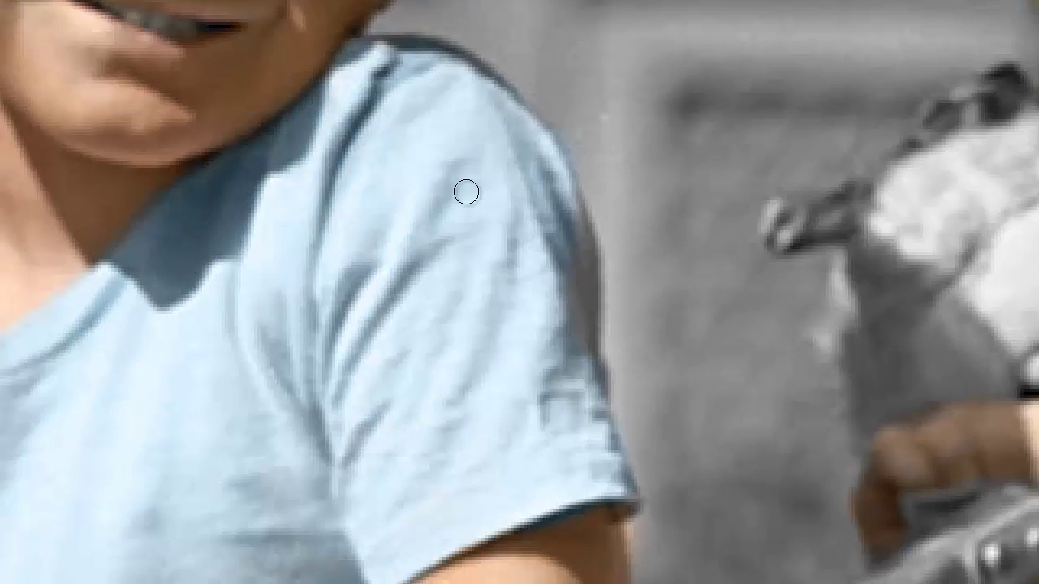
pyautogui.press(']')
pyautogui.press(']')
pyautogui.press(']')
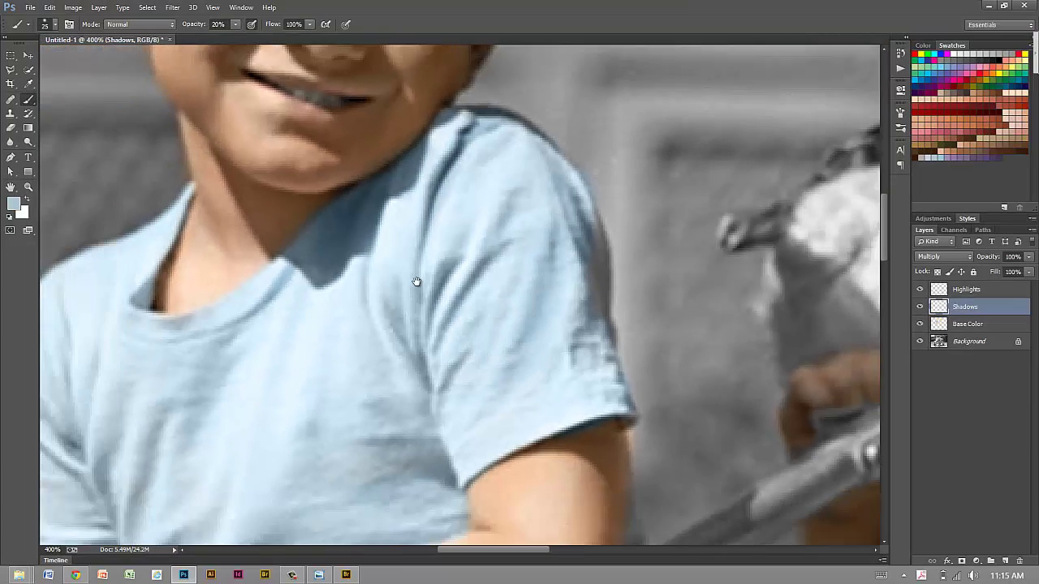
pyautogui.scroll(-2, 417, 283)
pyautogui.scroll(-3, 357, 268)
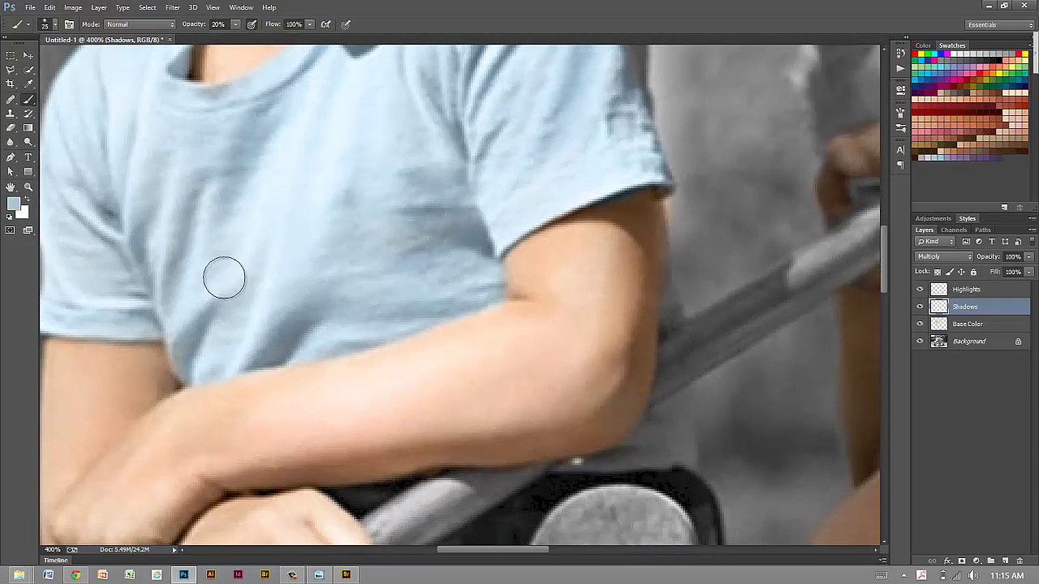
pyautogui.hscroll(-3, 213, 264)
pyautogui.scroll(1, 212, 264)
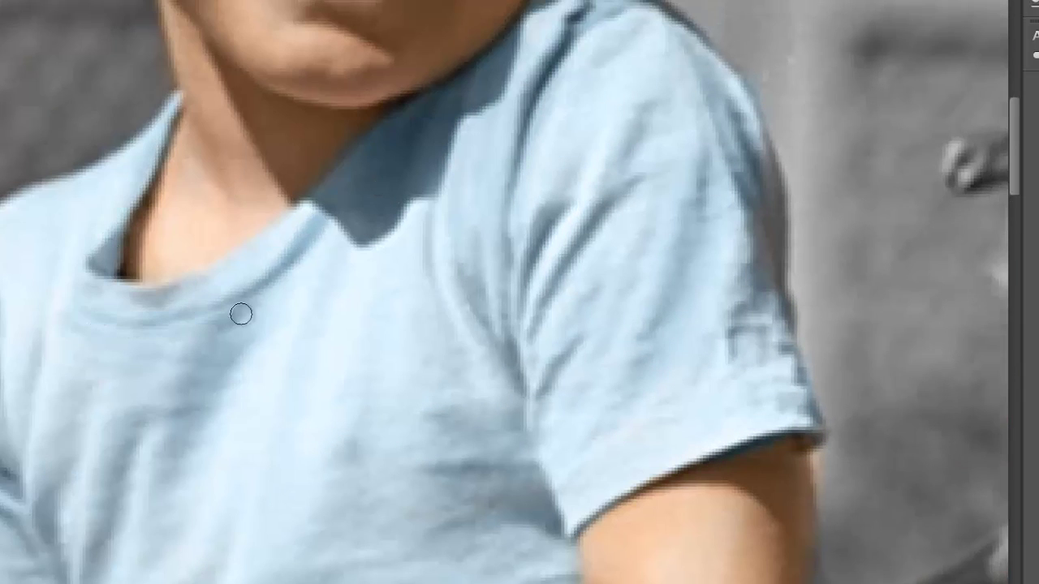
pyautogui.scroll(-3, 130, 341)
pyautogui.scroll(-3, 132, 515)
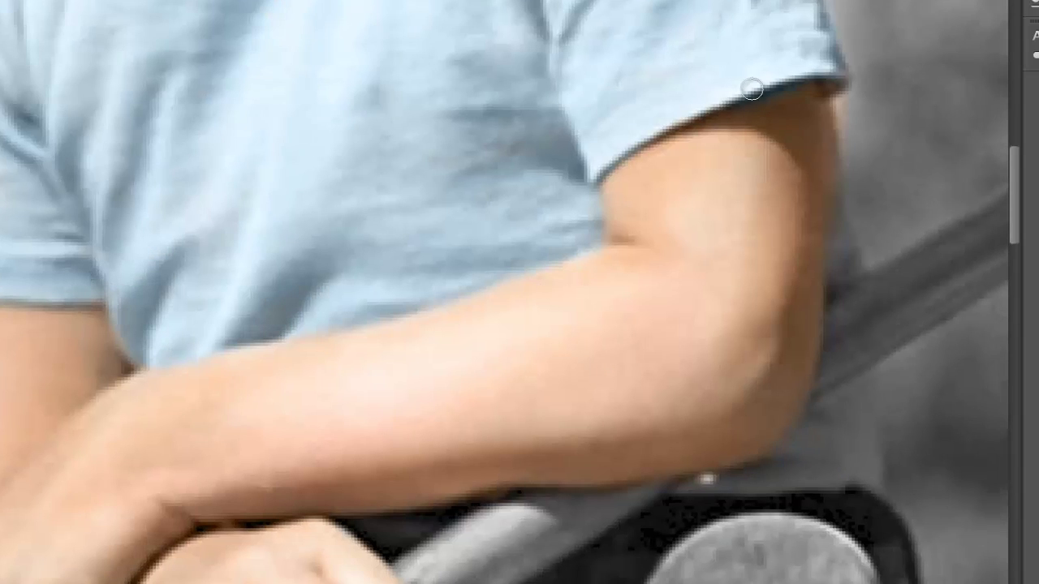
pyautogui.hotkey('ctrl', '-')
pyautogui.hotkey('ctrl', '-')
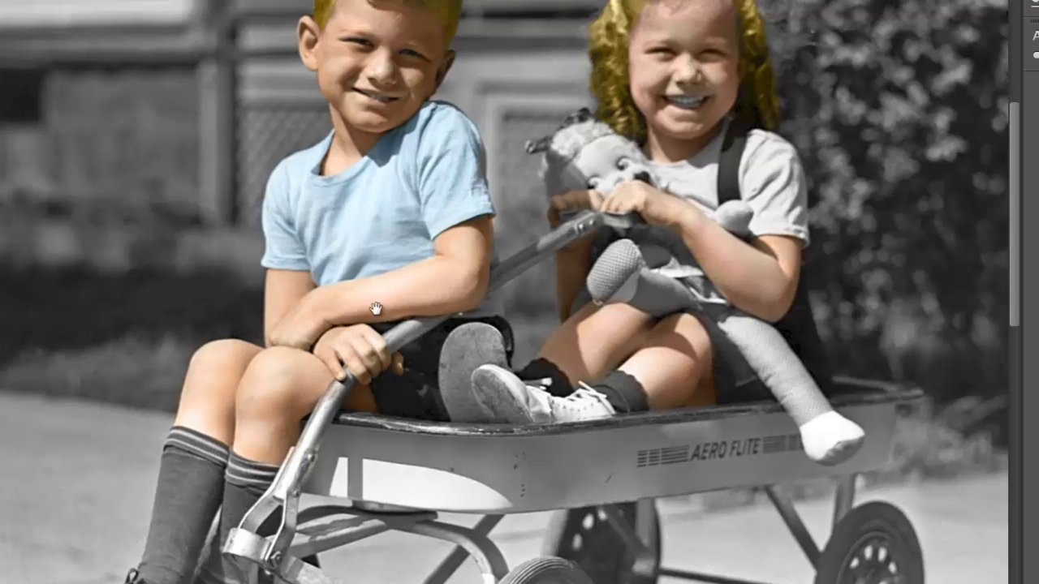
# Step: Pan across the photo and zoom out to show the whole wagon
pyautogui.moveTo(394, 156); pyautogui.dragTo(269, 189)
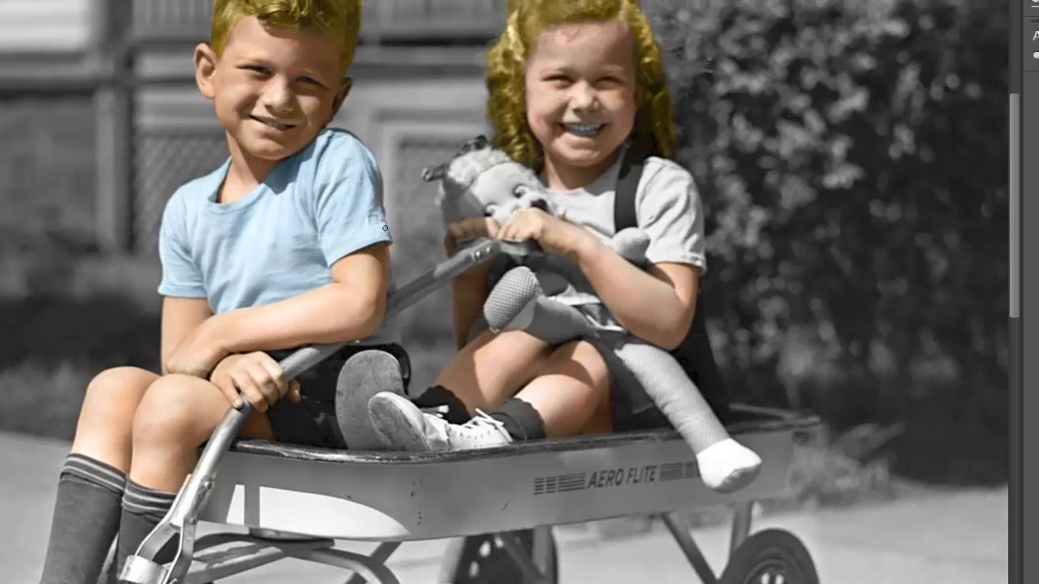
pyautogui.moveTo(287, 291); pyautogui.dragTo(257, 226)
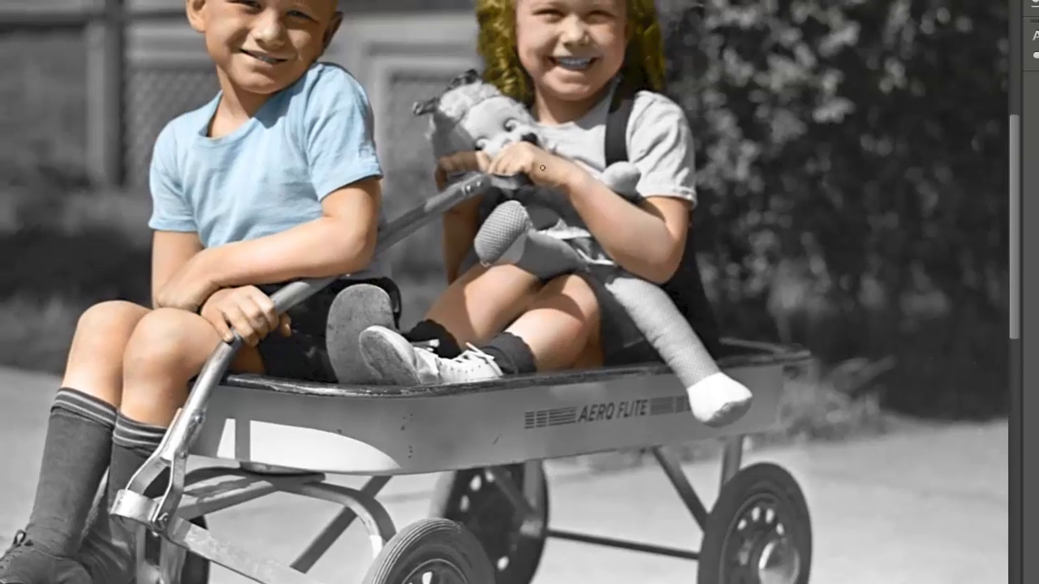
pyautogui.hotkey('ctrl', '-')
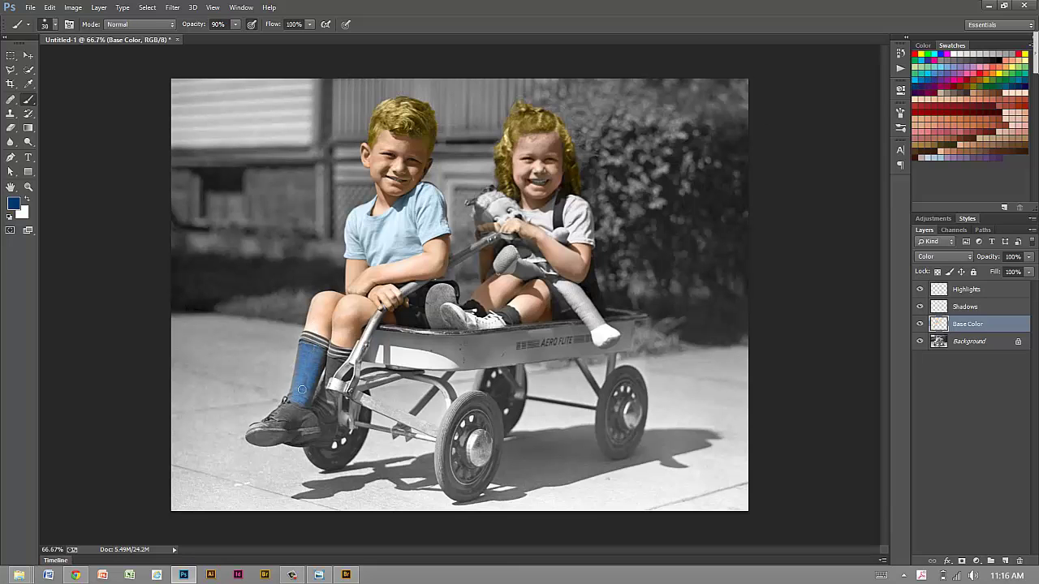
# Step: Zoom in and paint both knee socks, their top and lower stripes, dark blue
pyautogui.hotkey('ctrl', '+')
pyautogui.hotkey('ctrl', '+')
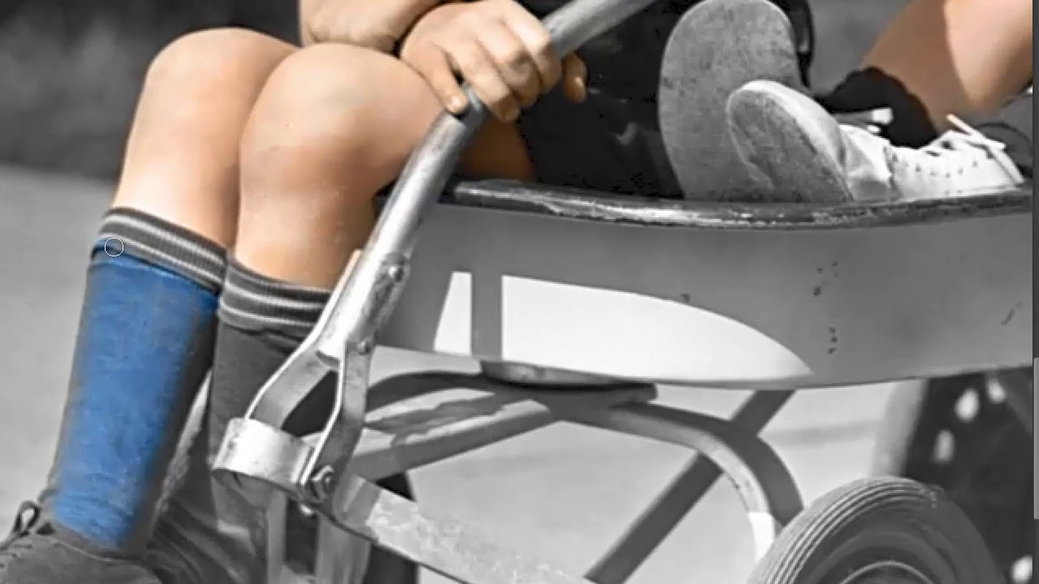
pyautogui.moveTo(113, 248); pyautogui.dragTo(125, 218)
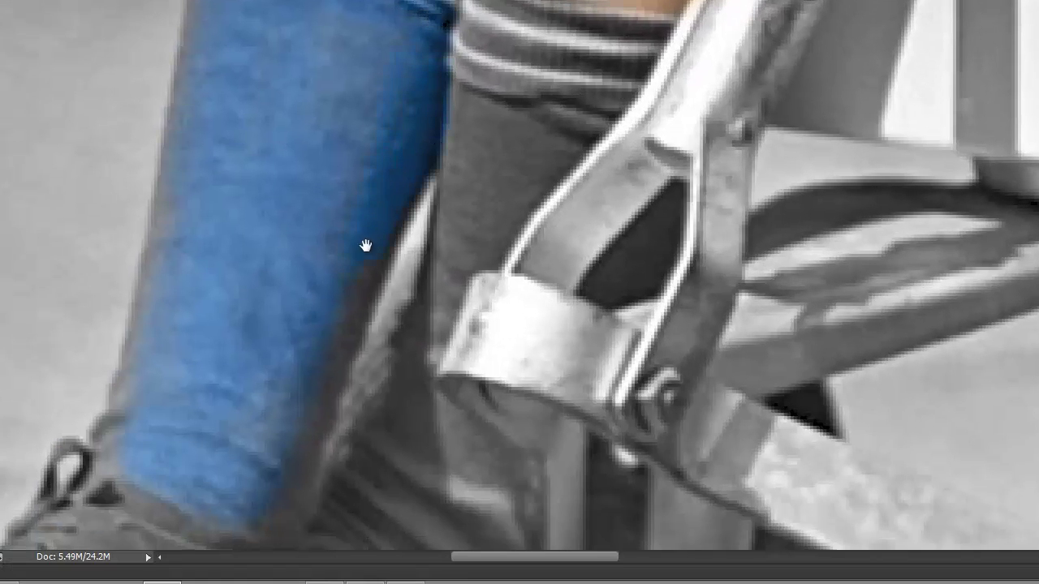
pyautogui.moveTo(366, 245); pyautogui.dragTo(354, 119)
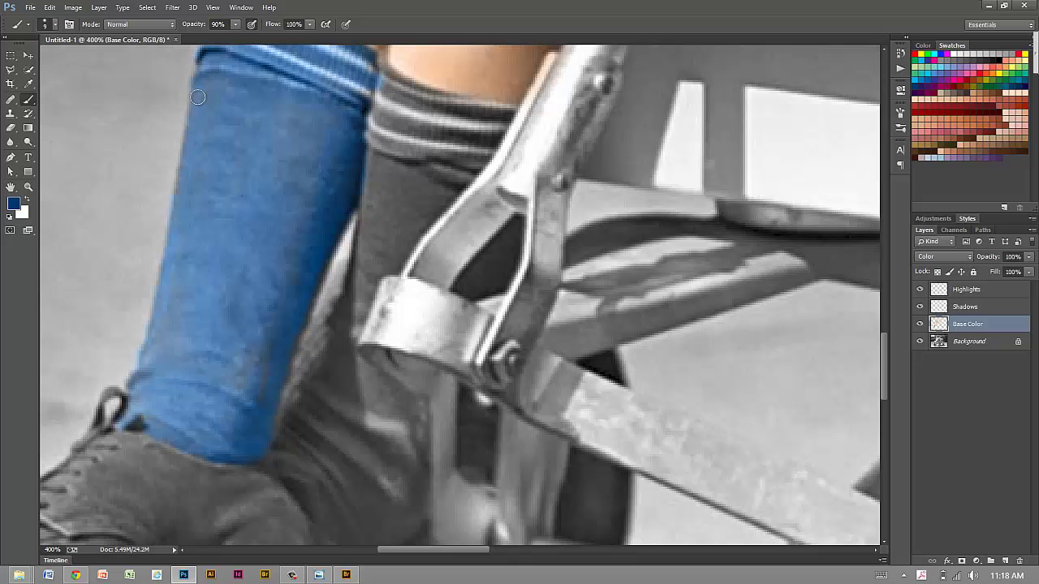
pyautogui.scroll(3, 322, 117)
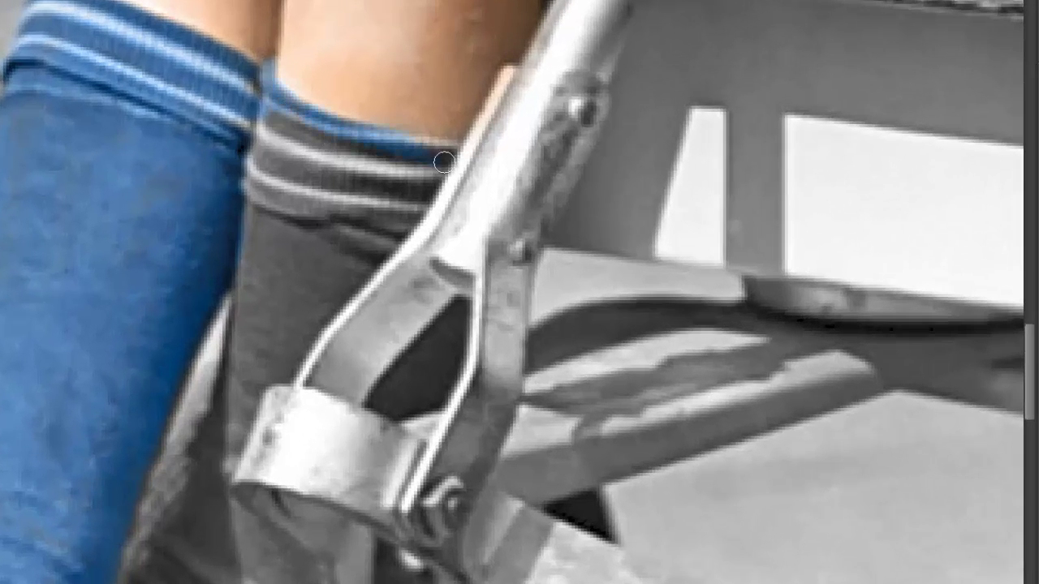
pyautogui.moveTo(444, 162); pyautogui.dragTo(256, 138)
pyautogui.moveTo(248, 183); pyautogui.dragTo(338, 210)
pyautogui.moveTo(388, 242); pyautogui.dragTo(215, 171)
pyautogui.moveTo(278, 353); pyautogui.dragTo(222, 162)
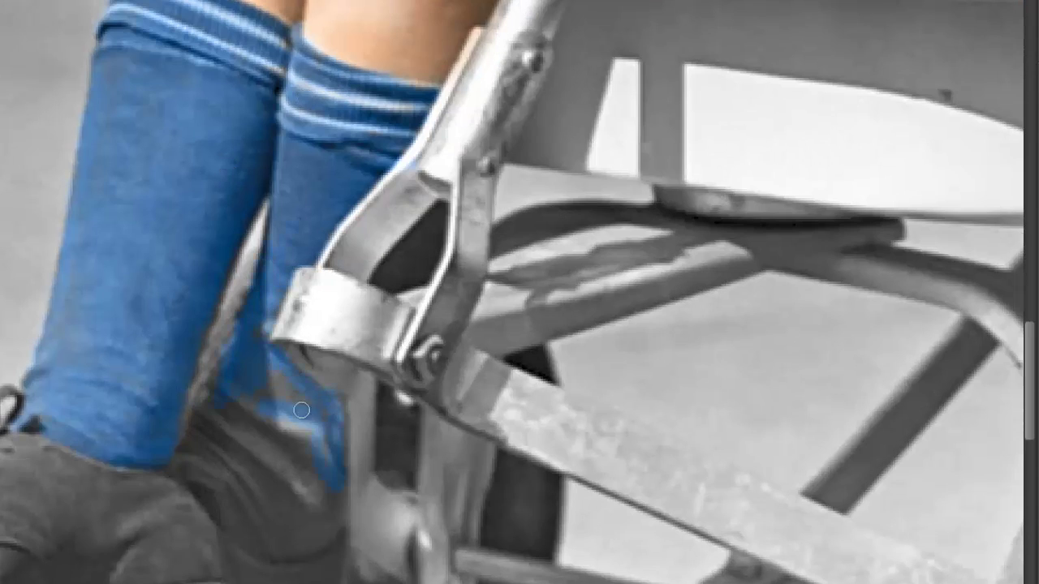
pyautogui.scroll(-2, 225, 411)
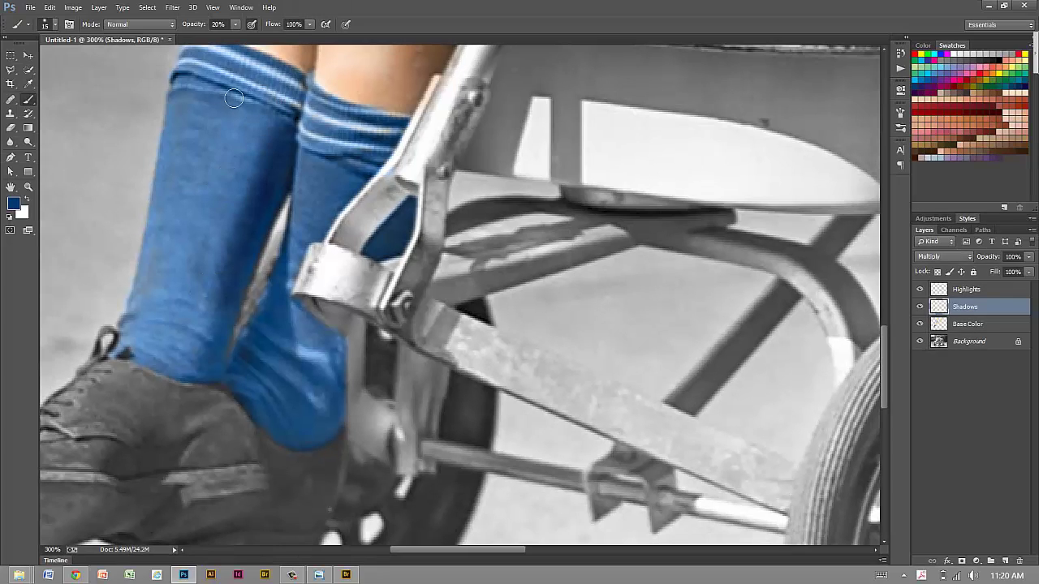
pyautogui.moveTo(233, 99); pyautogui.dragTo(258, 113)
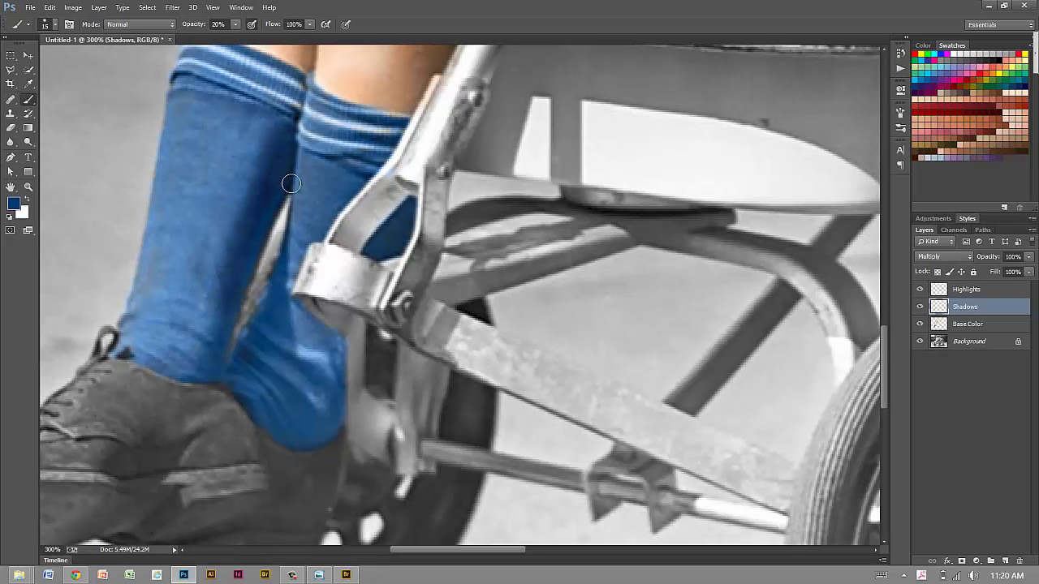
pyautogui.hotkey('ctrl', '-')
pyautogui.hotkey('ctrl', '-')
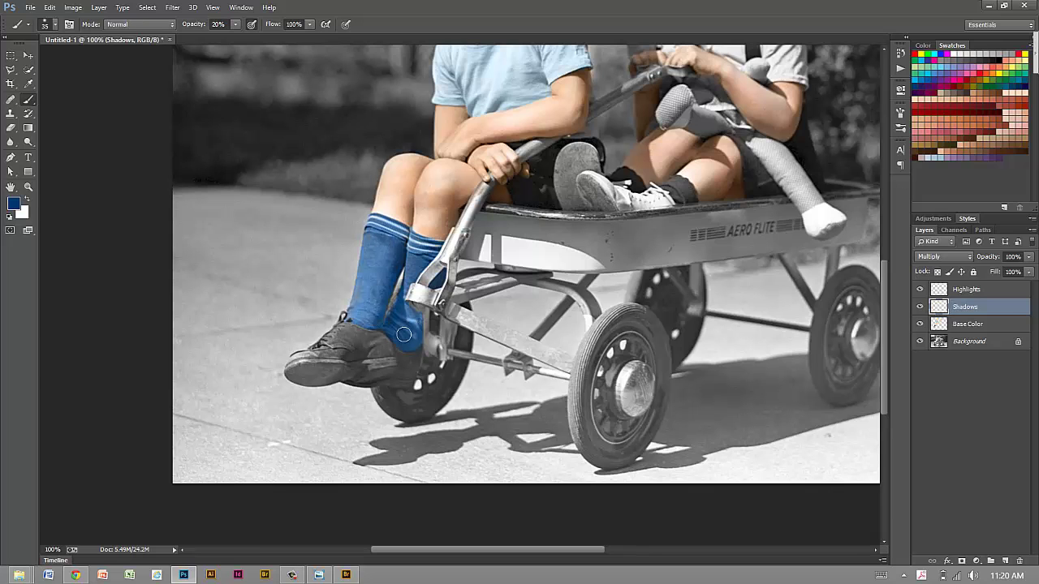
pyautogui.hotkey('ctrl', '+')
pyautogui.hotkey('ctrl', '+')
pyautogui.hotkey('ctrl', '+')
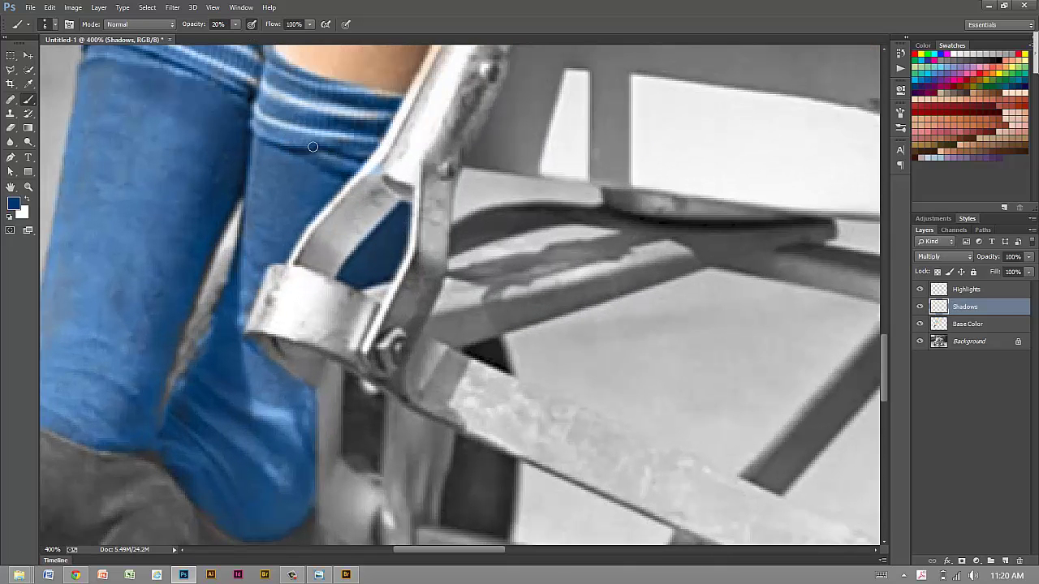
pyautogui.moveTo(227, 98); pyautogui.dragTo(252, 154)
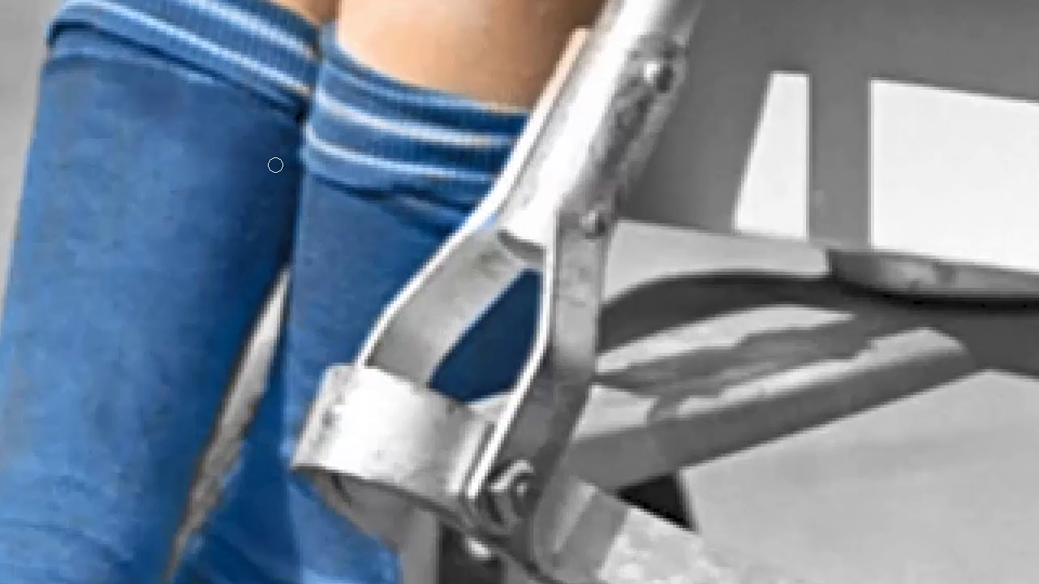
pyautogui.moveTo(260, 437); pyautogui.dragTo(197, 331)
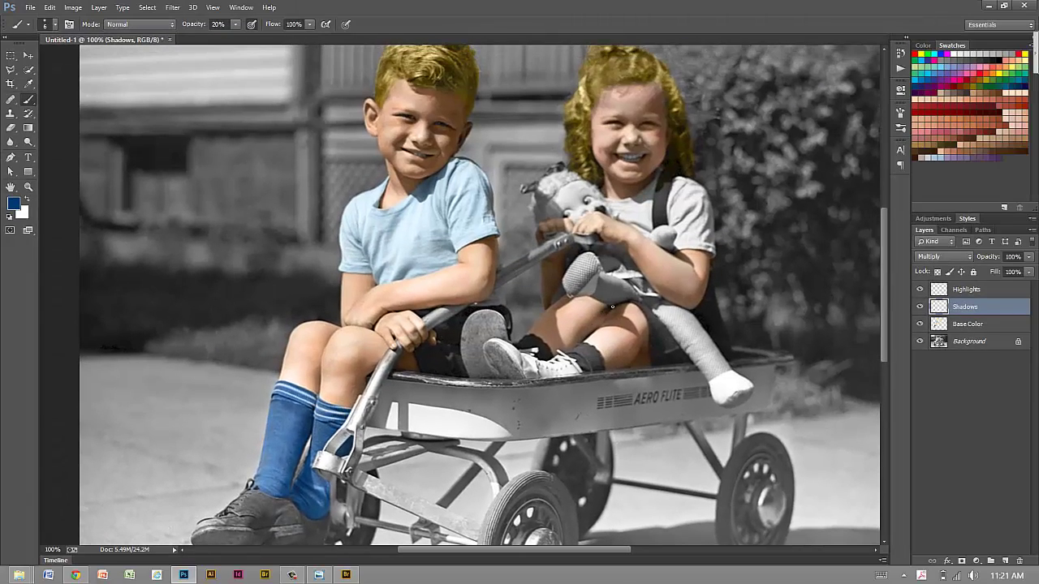
pyautogui.hotkey('ctrl', '-')
pyautogui.hotkey('ctrl', '+')
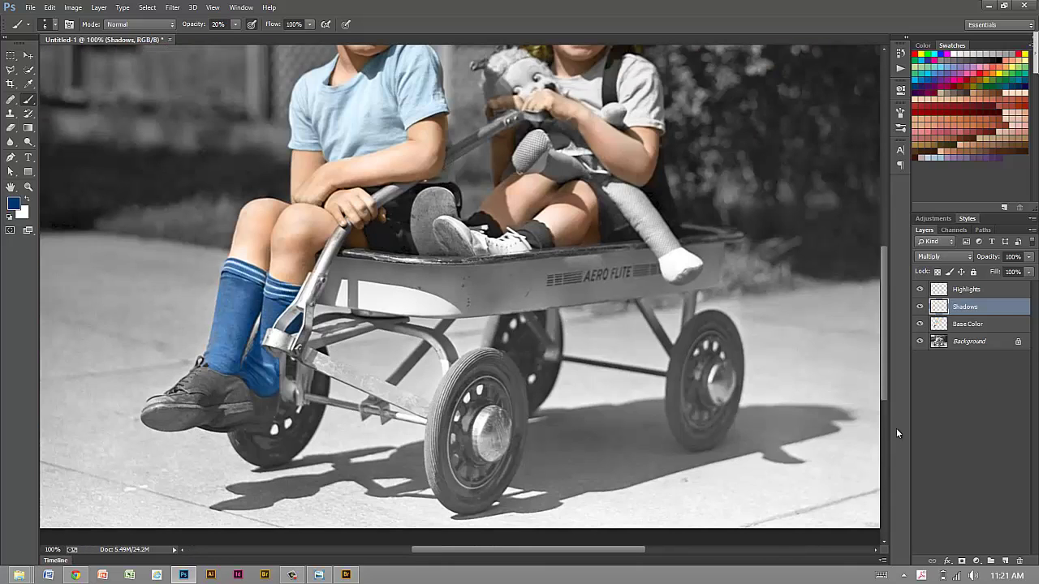
# Step: Select the Base Color layer and settle on a darker green foreground colour in the Color Picker
pyautogui.click(998, 328)
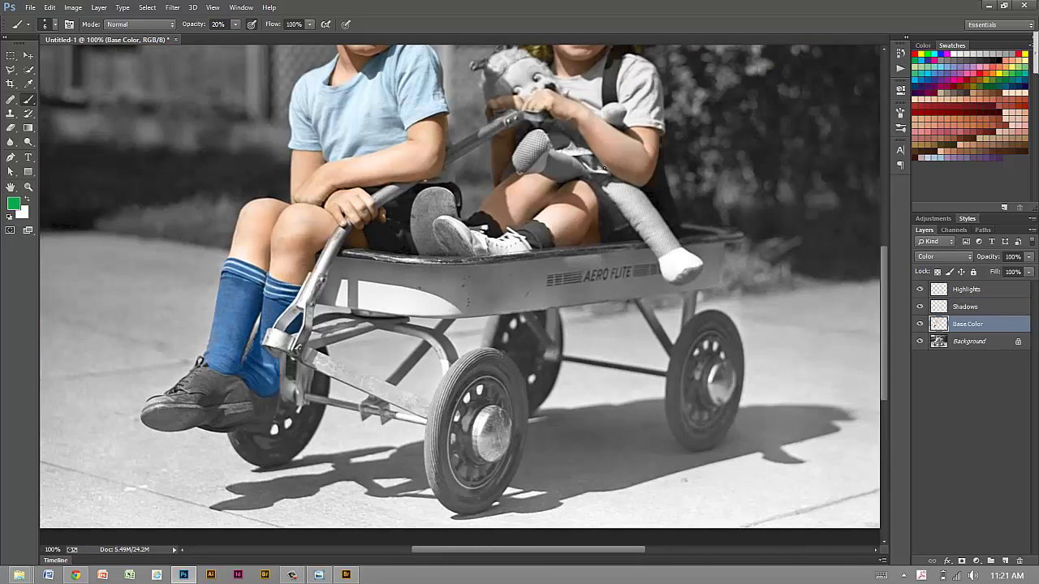
pyautogui.click(14, 204)
pyautogui.click(561, 176)
pyautogui.click(642, 206)
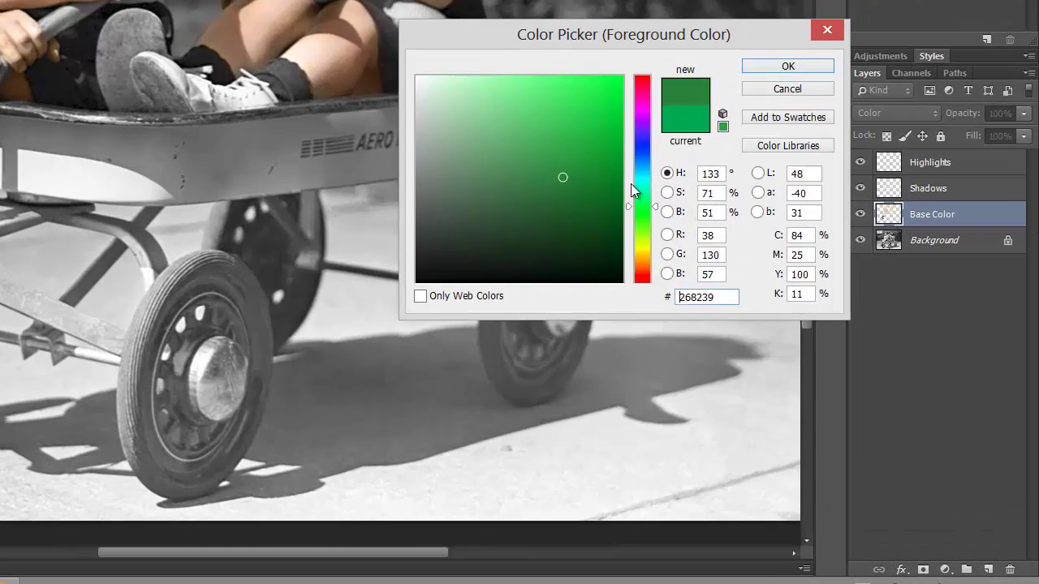
pyautogui.click(592, 159)
pyautogui.click(787, 66)
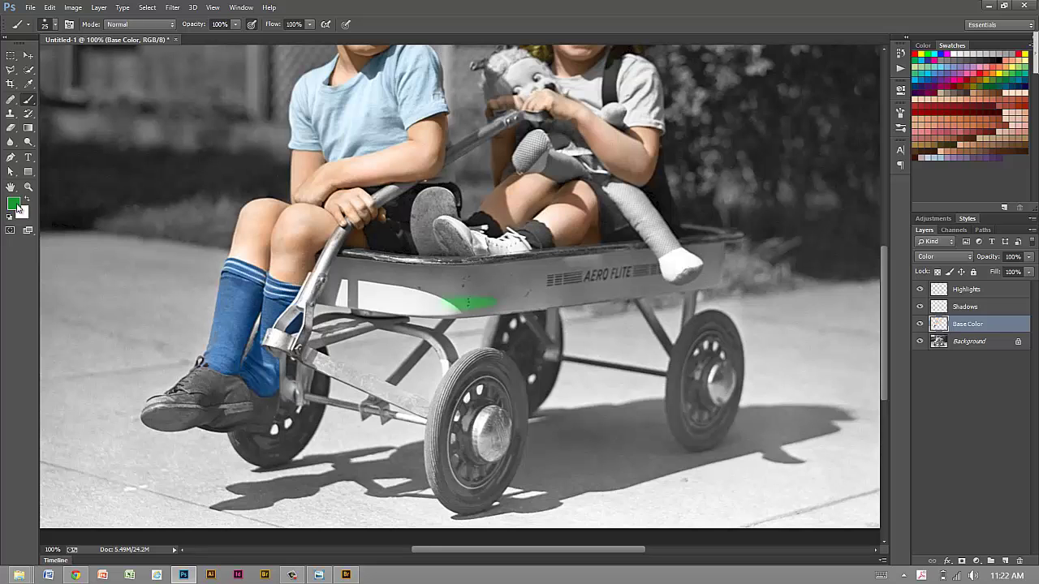
pyautogui.click(17, 207)
pyautogui.click(728, 322)
pyautogui.click(869, 202)
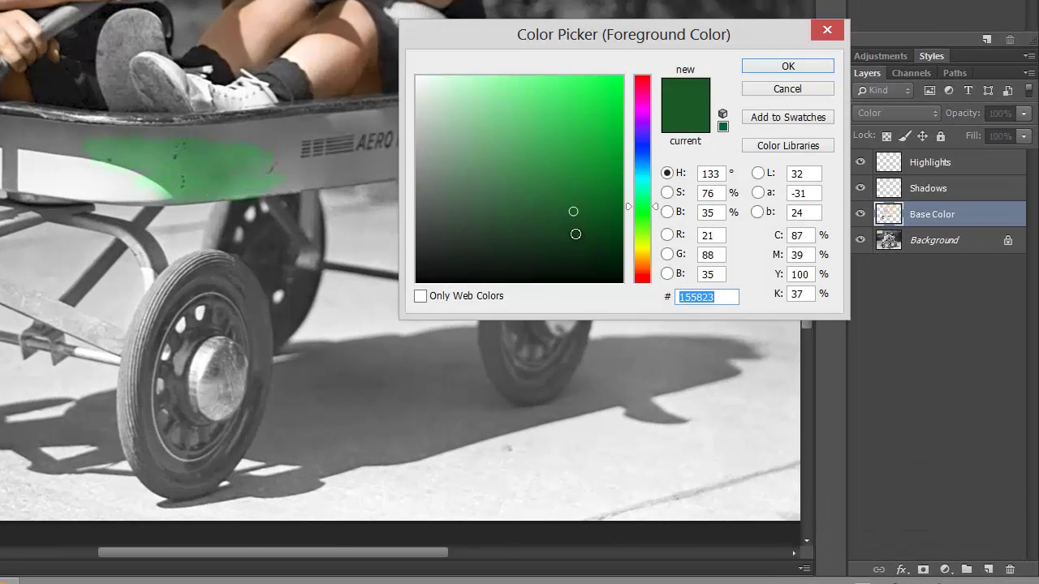
pyautogui.click(584, 246)
pyautogui.click(789, 65)
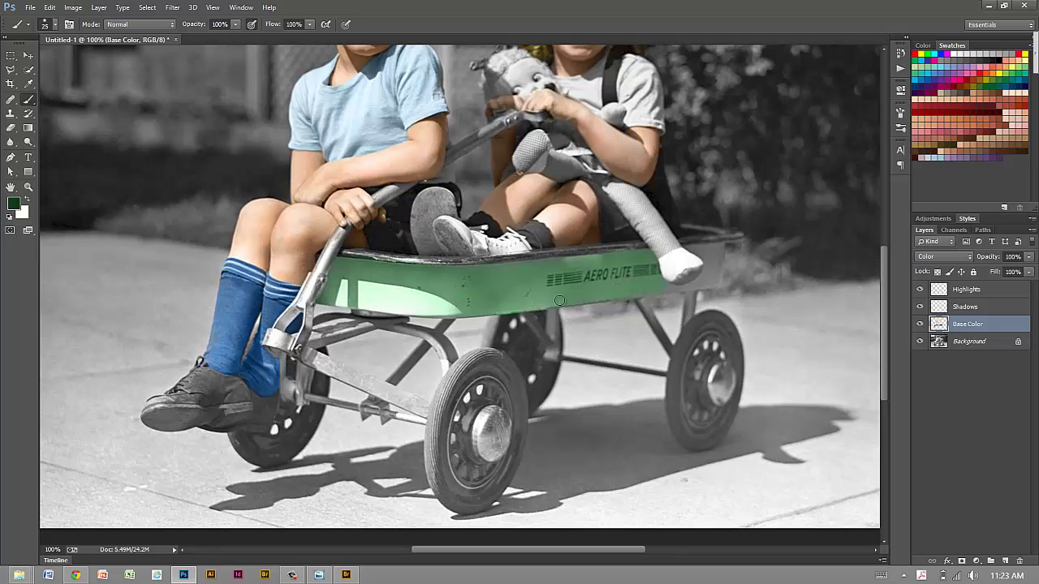
# Step: Zoom in and brush green across the panel's right end, up to the doll's foot
pyautogui.hotkey('ctrl', '+')
pyautogui.hotkey('ctrl', '+')
pyautogui.hotkey('ctrl', '+')
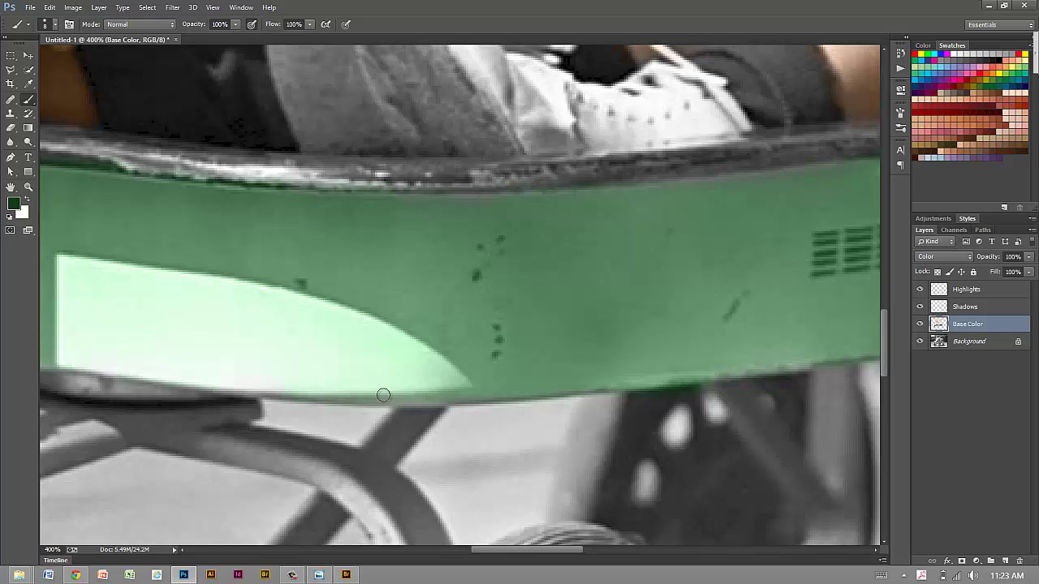
pyautogui.moveTo(659, 365); pyautogui.dragTo(460, 324)
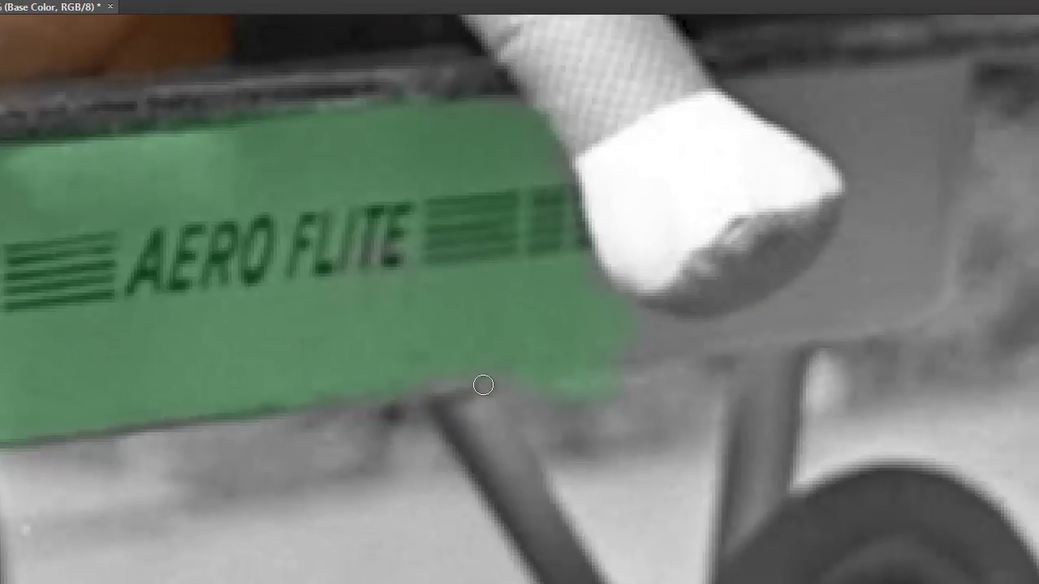
pyautogui.moveTo(483, 386)
pyautogui.mouseDown()
pyautogui.moveTo(719, 349)
pyautogui.moveTo(617, 301)
pyautogui.moveTo(842, 236)
pyautogui.moveTo(745, 331)
pyautogui.moveTo(802, 219)
pyautogui.moveTo(876, 198)
pyautogui.moveTo(861, 301)
pyautogui.moveTo(900, 259)
pyautogui.moveTo(776, 97)
pyautogui.moveTo(828, 79)
pyautogui.moveTo(952, 129)
pyautogui.moveTo(831, 134)
pyautogui.moveTo(930, 113)
pyautogui.moveTo(877, 76)
pyautogui.moveTo(923, 171)
pyautogui.moveTo(923, 261)
pyautogui.mouseUp()
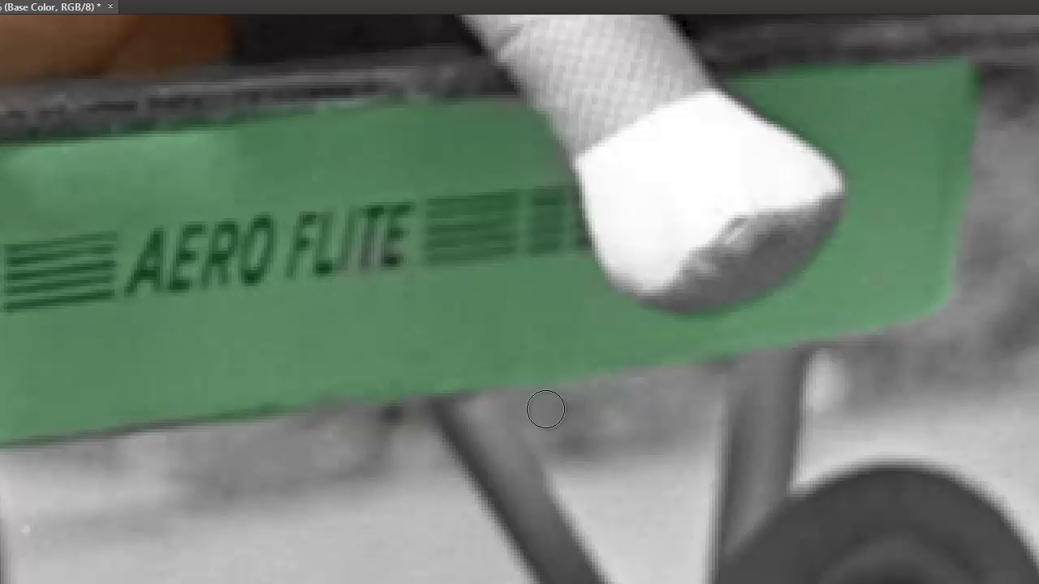
pyautogui.hscroll(-5, 660, 268)
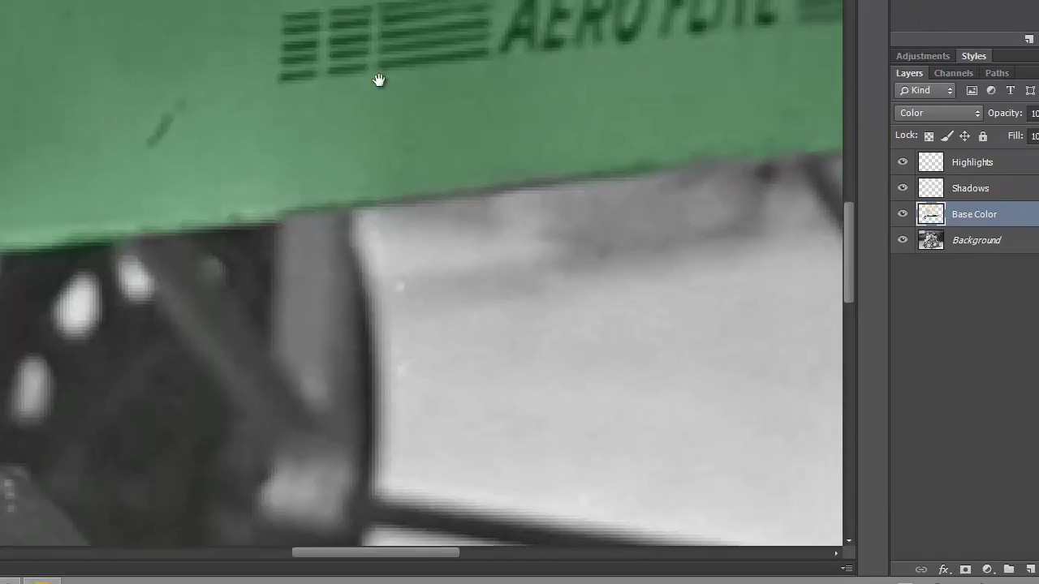
# Step: On the Shadows layer, darken the wagon panel's upper green edge with a larger brush
pyautogui.hotkey('alt', ']')
pyautogui.moveTo(379, 80); pyautogui.dragTo(414, 191)
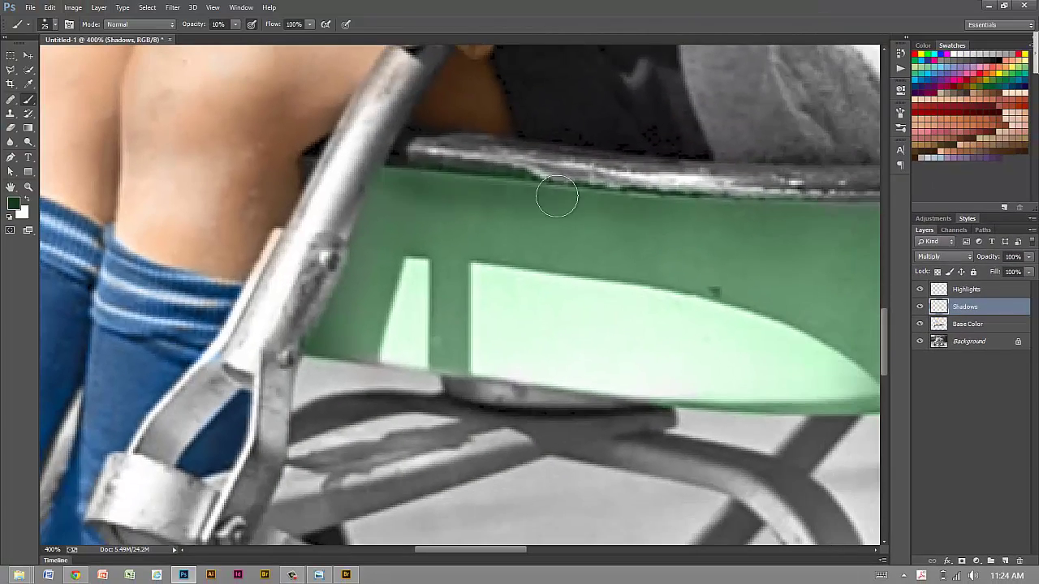
pyautogui.scroll(-3, 487, 182)
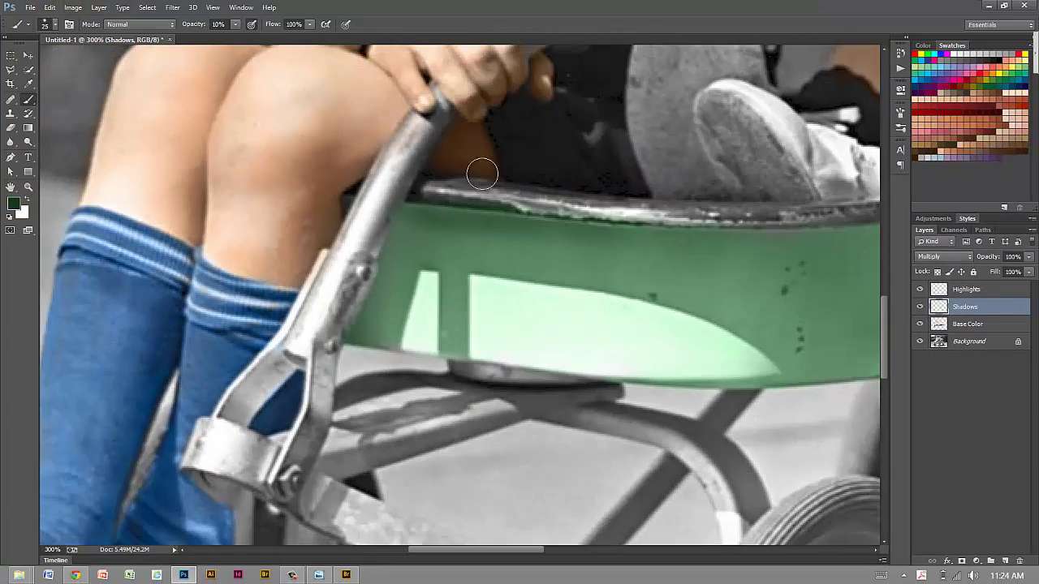
pyautogui.press(']')
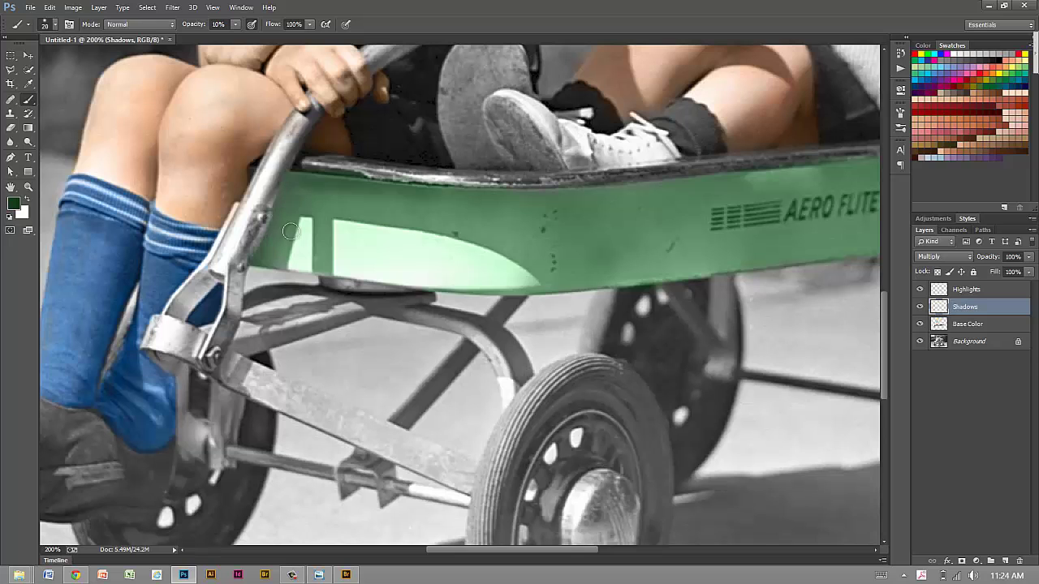
pyautogui.moveTo(271, 223); pyautogui.dragTo(485, 209)
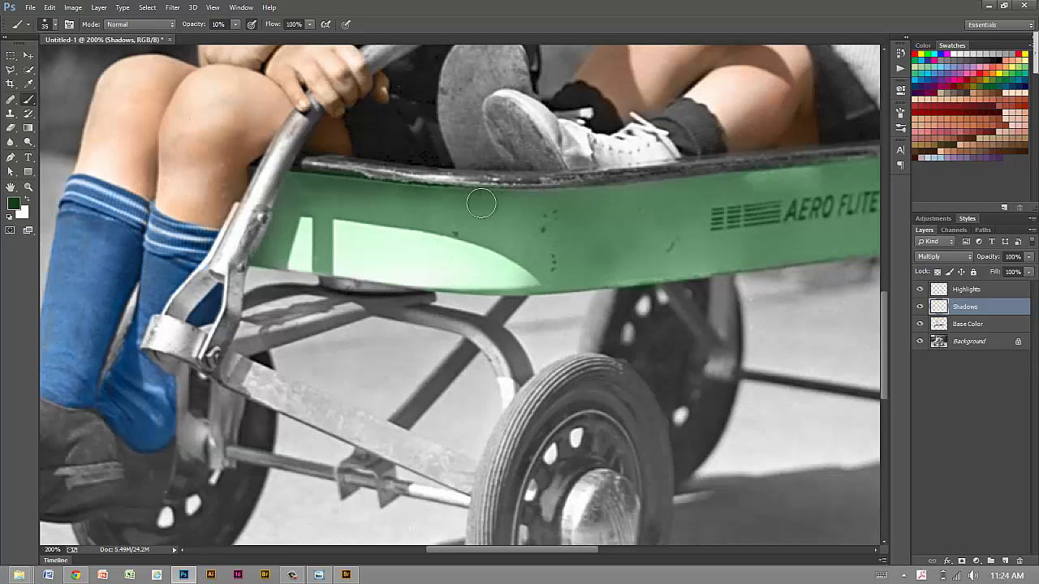
pyautogui.press('[')
# Step: Pan along the wagon to centre the AERO FLITE lettering, adjusting brush size
pyautogui.moveTo(652, 241); pyautogui.dragTo(361, 226)
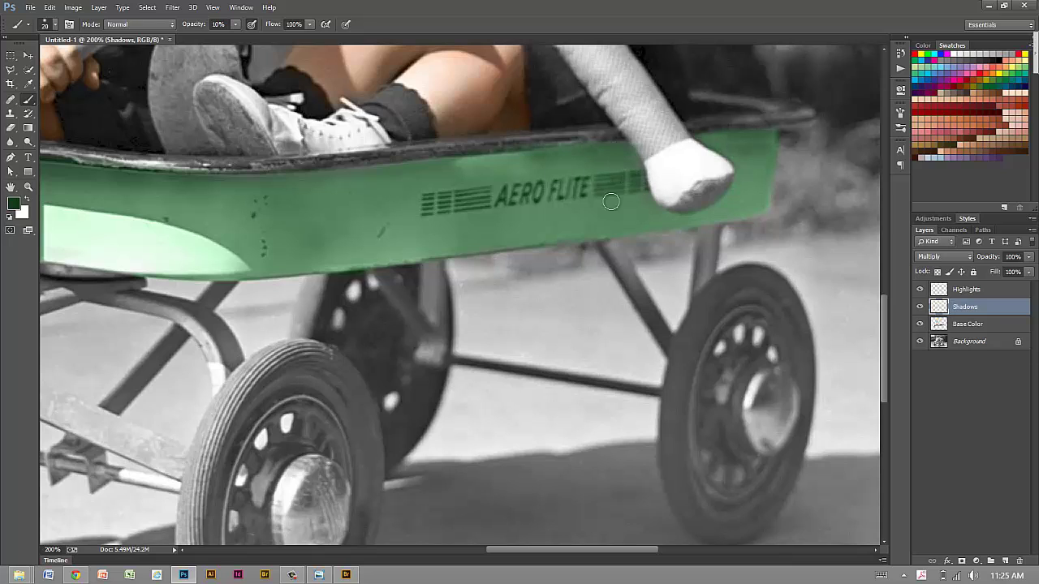
pyautogui.moveTo(430, 205); pyautogui.dragTo(722, 192)
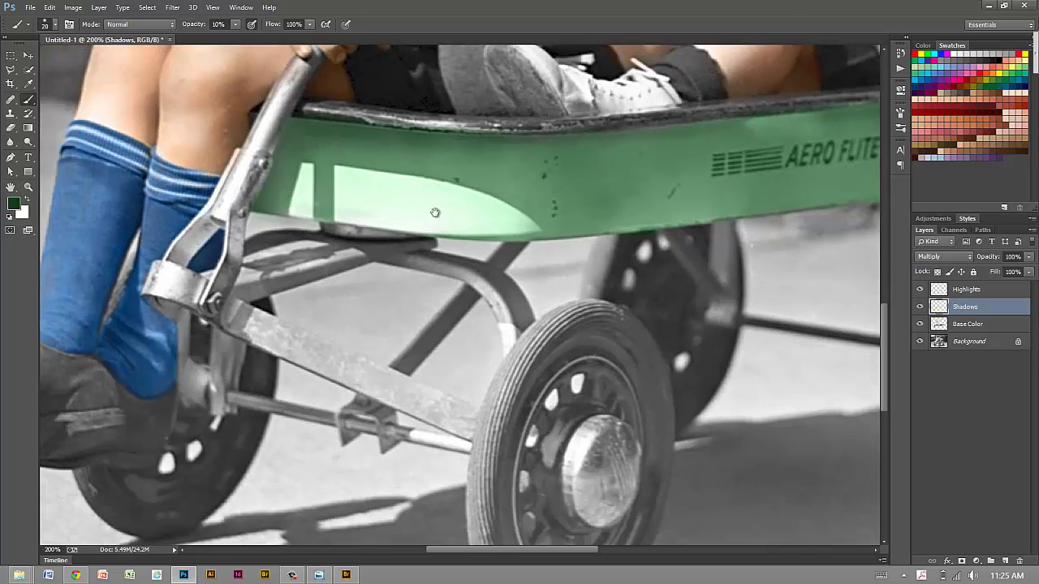
pyautogui.press('[')
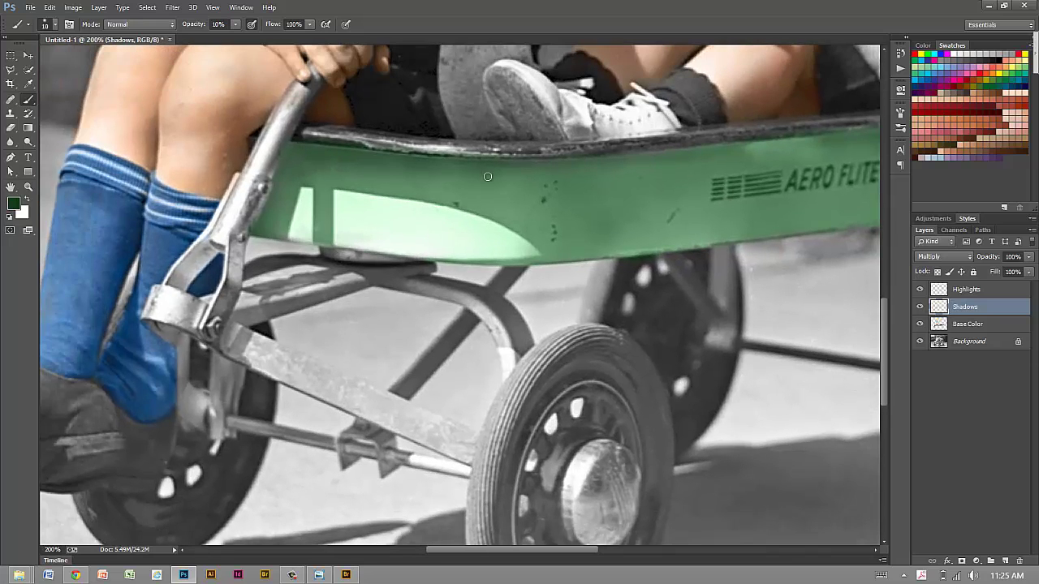
pyautogui.press(']')
pyautogui.press(']')
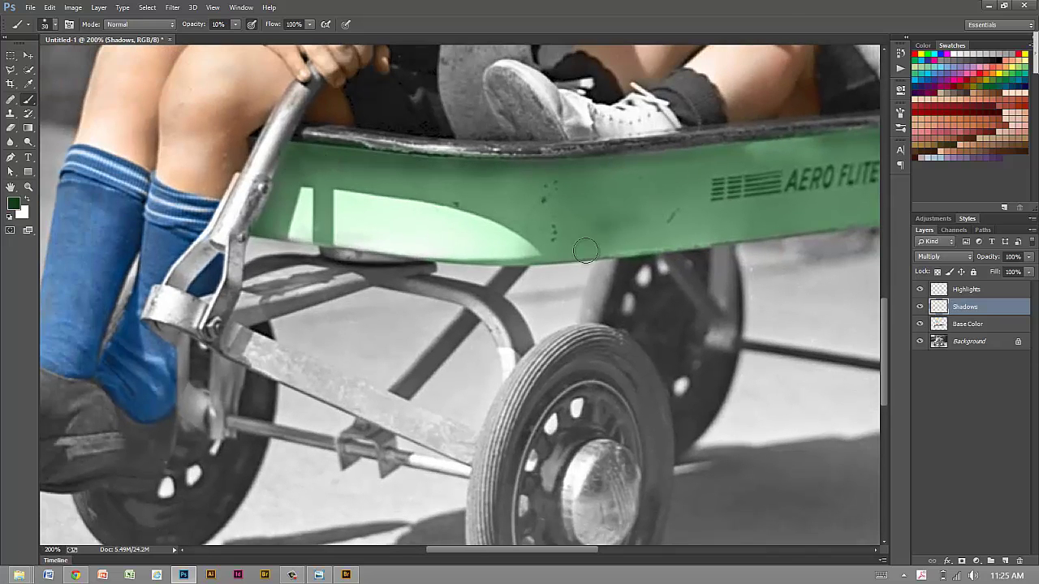
pyautogui.moveTo(586, 250); pyautogui.dragTo(379, 274)
pyautogui.moveTo(814, 156); pyautogui.dragTo(634, 163)
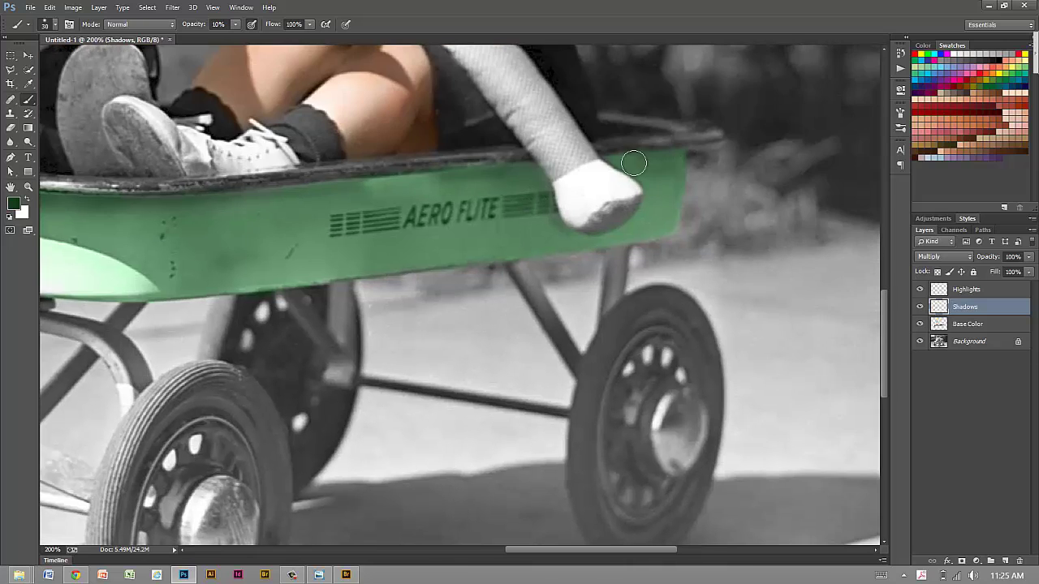
# Step: Shrink the brush for detail work, then zoom out and back in on the wagon's rim
pyautogui.scroll(-2, 473, 204)
pyautogui.scroll(-1, 514, 203)
pyautogui.scroll(-1, 517, 203)
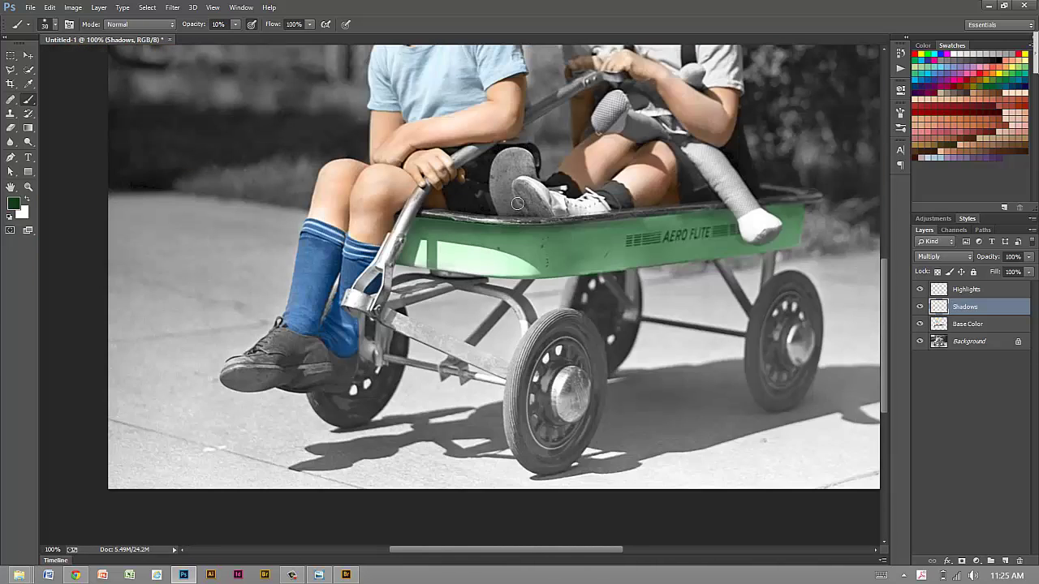
pyautogui.scroll(2, 517, 203)
pyautogui.scroll(1, 487, 220)
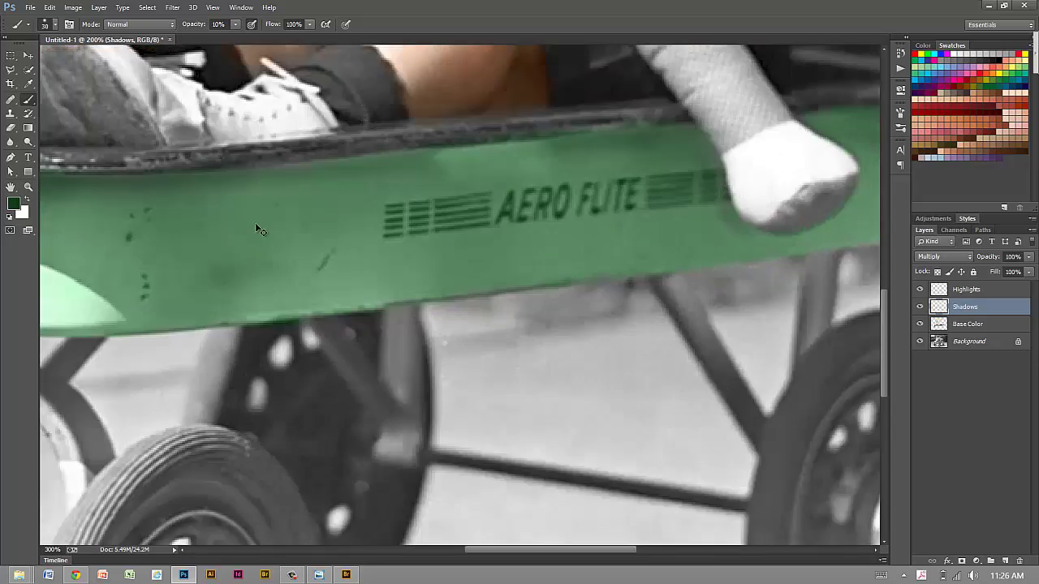
pyautogui.scroll(1, 413, 313)
pyautogui.press('[')
pyautogui.press('[')
pyautogui.press('[')
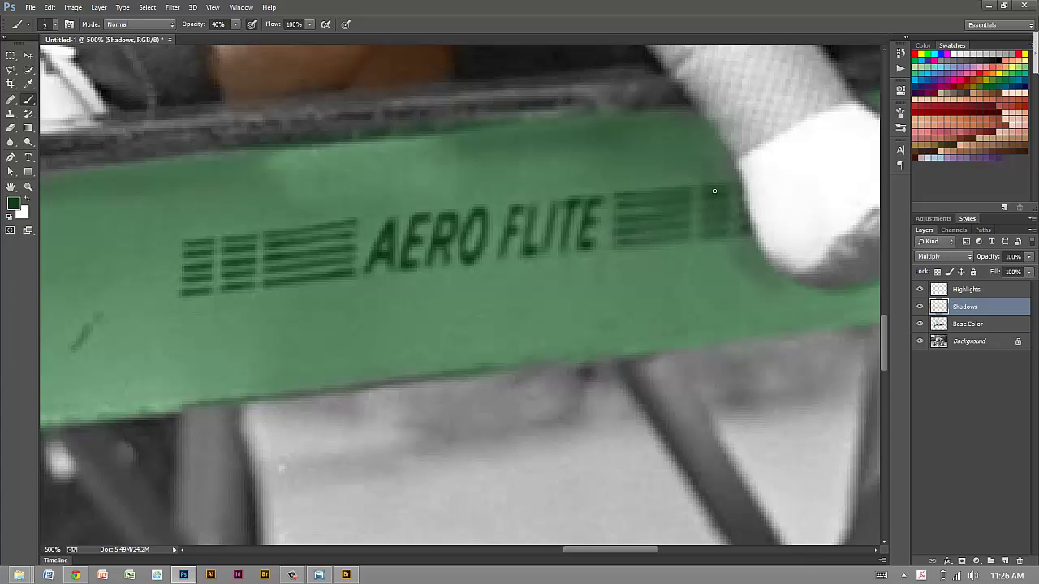
pyautogui.hotkey('ctrl', '-')
pyautogui.hotkey('ctrl', '-')
pyautogui.hotkey('ctrl', '-')
pyautogui.hotkey('ctrl', '-')
pyautogui.hotkey('ctrl', '-')
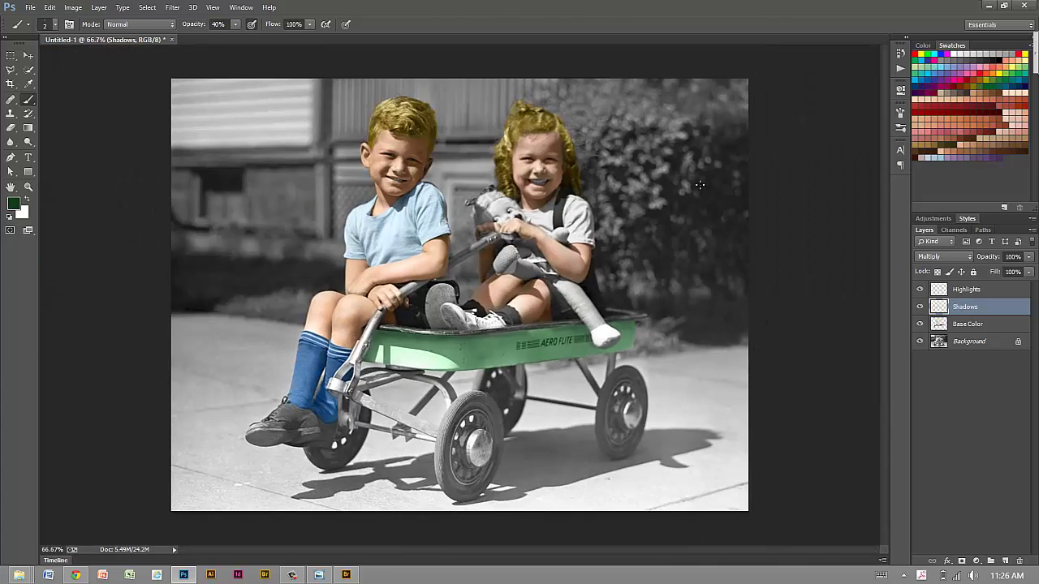
pyautogui.hotkey('ctrl', '+')
pyautogui.hotkey('ctrl', '+')
pyautogui.hotkey('ctrl', '+')
# Step: Return to the Base Color layer and begin painting the wagon's front rim red
pyautogui.click(966, 324)
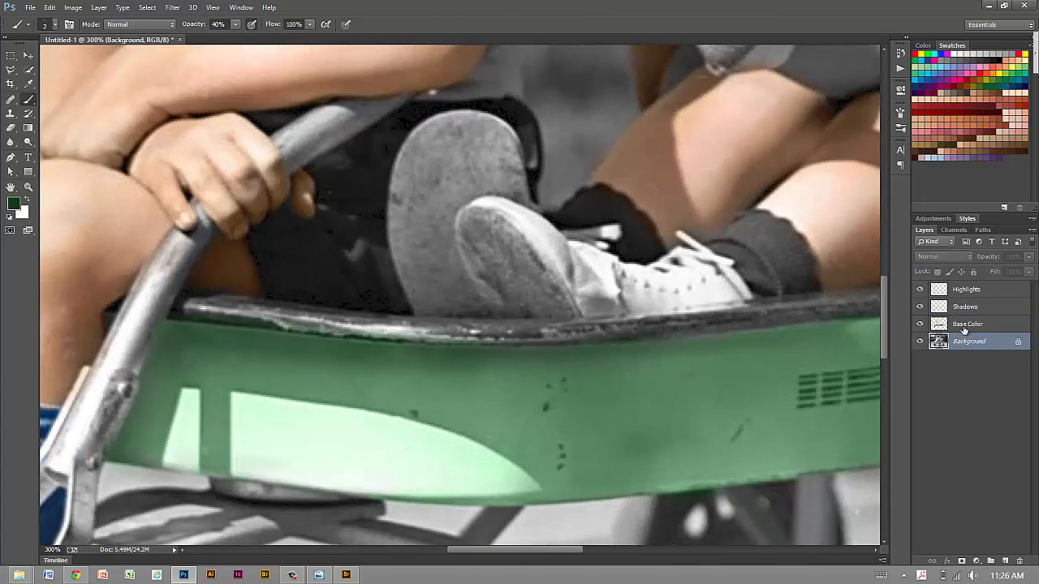
pyautogui.doubleClick(1003, 323)
pyautogui.click(983, 123)
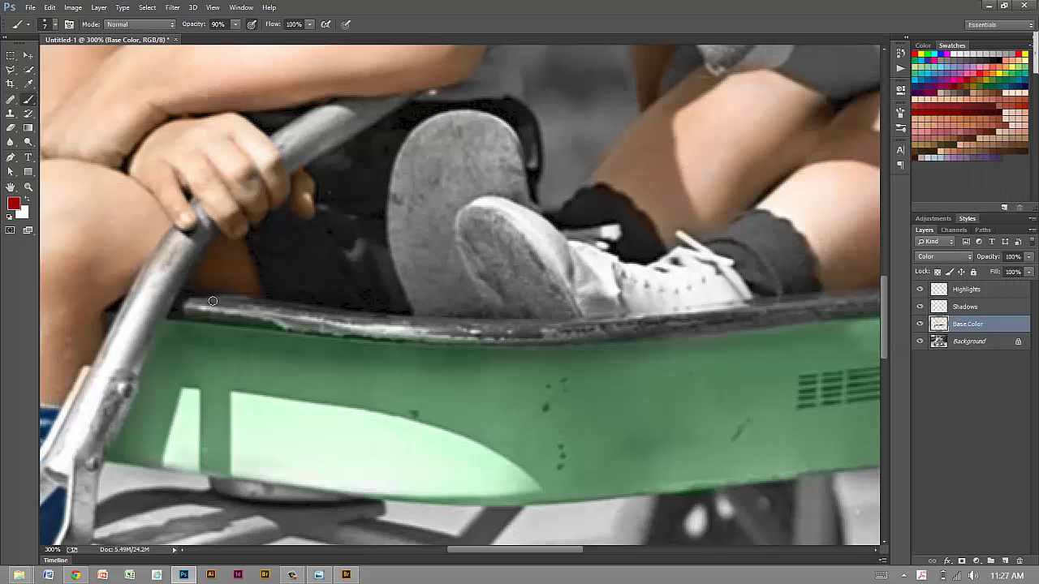
pyautogui.moveTo(212, 301)
pyautogui.mouseDown()
pyautogui.moveTo(186, 301)
pyautogui.moveTo(218, 301)
pyautogui.mouseUp()
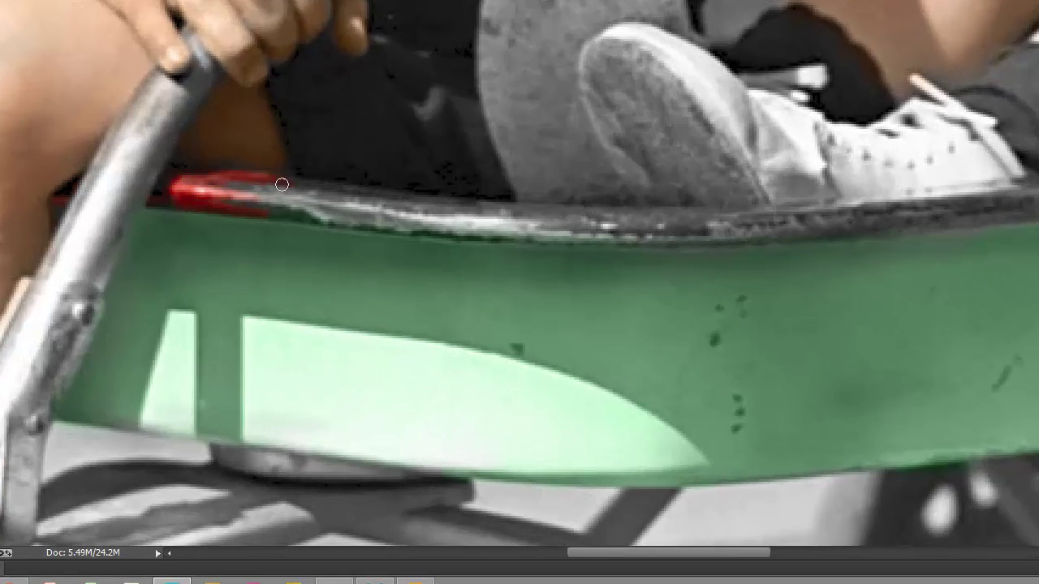
pyautogui.moveTo(282, 184); pyautogui.dragTo(349, 215)
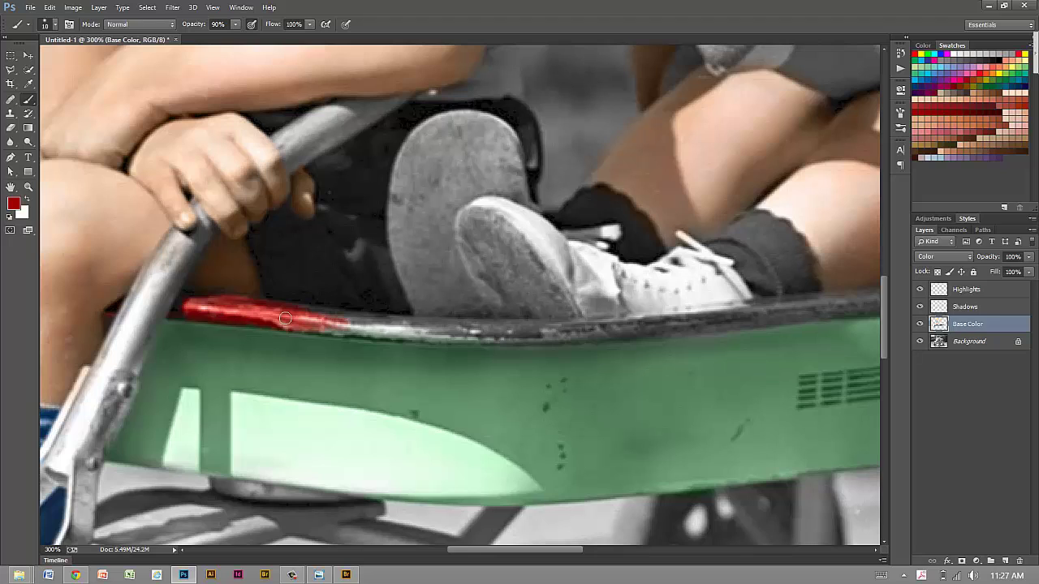
pyautogui.moveTo(390, 332)
pyautogui.mouseDown()
pyautogui.moveTo(312, 319)
pyautogui.moveTo(498, 333)
pyautogui.mouseUp()
# Step: Extend the red along the rim's middle and far stretch
pyautogui.moveTo(581, 333); pyautogui.dragTo(648, 327)
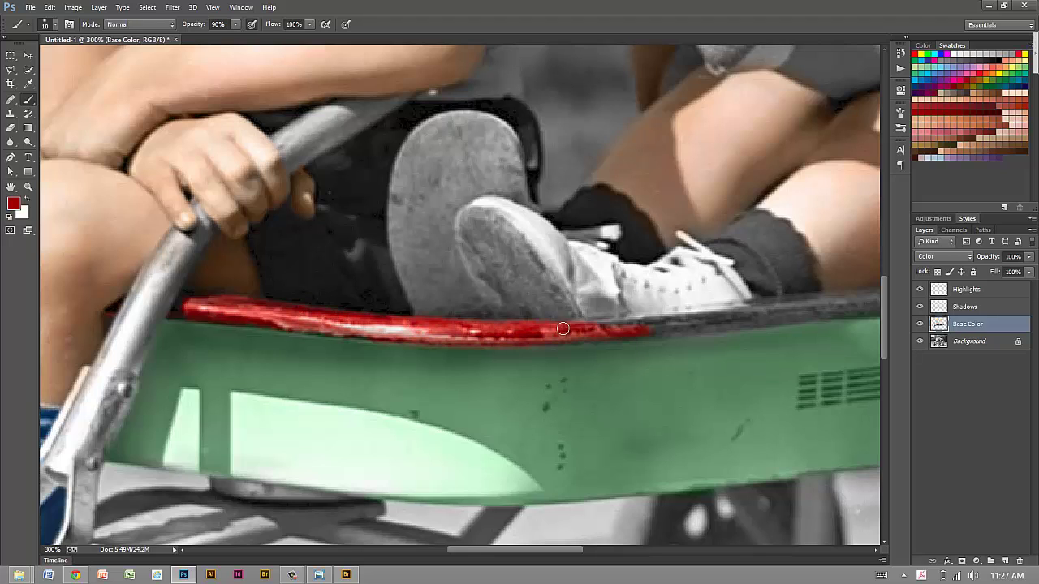
pyautogui.moveTo(518, 311); pyautogui.dragTo(413, 274)
pyautogui.moveTo(552, 291)
pyautogui.mouseDown()
pyautogui.moveTo(739, 271)
pyautogui.moveTo(628, 278)
pyautogui.mouseUp()
pyautogui.moveTo(702, 274); pyautogui.dragTo(480, 287)
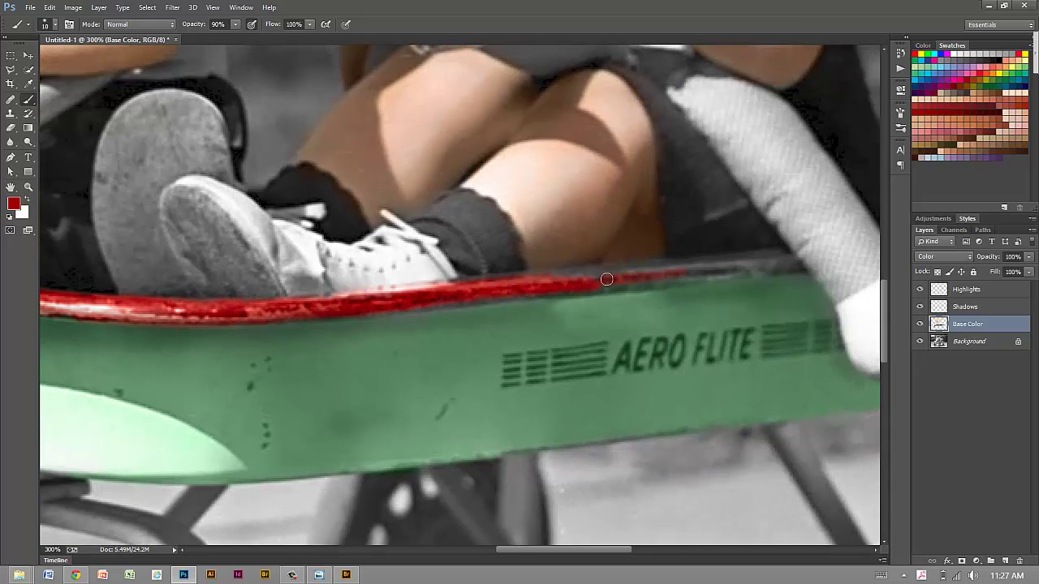
pyautogui.moveTo(608, 276); pyautogui.dragTo(773, 257)
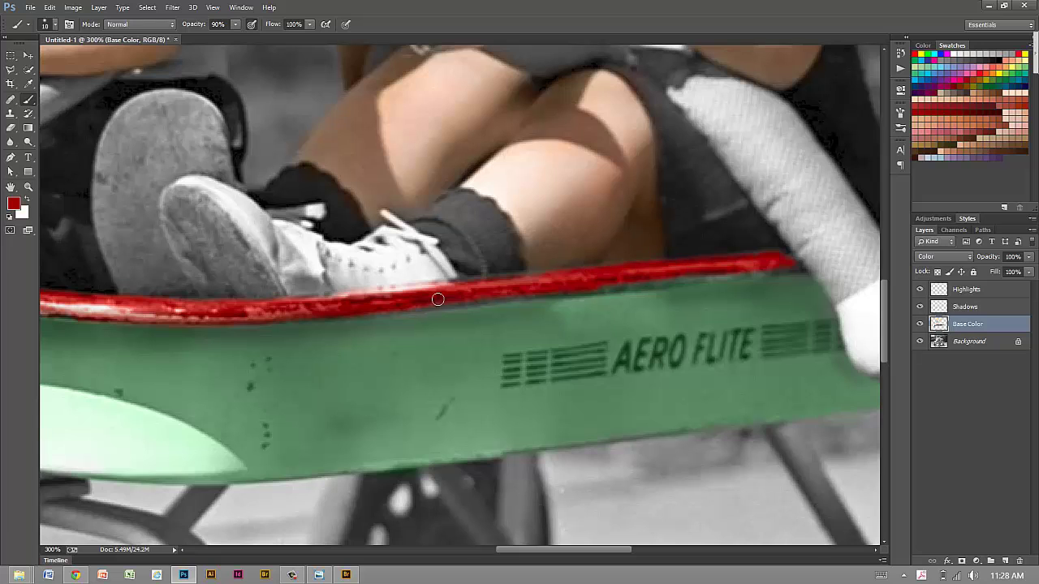
pyautogui.moveTo(449, 297); pyautogui.dragTo(775, 272)
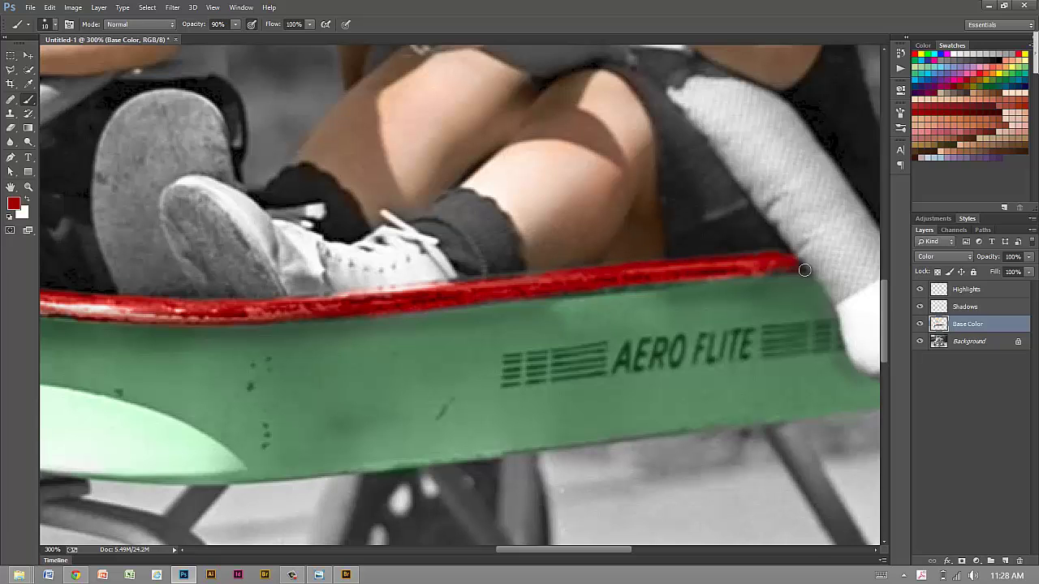
# Step: Paint the rim's back corner and upper back edge red, then zoom out to check
pyautogui.moveTo(618, 275); pyautogui.dragTo(538, 297)
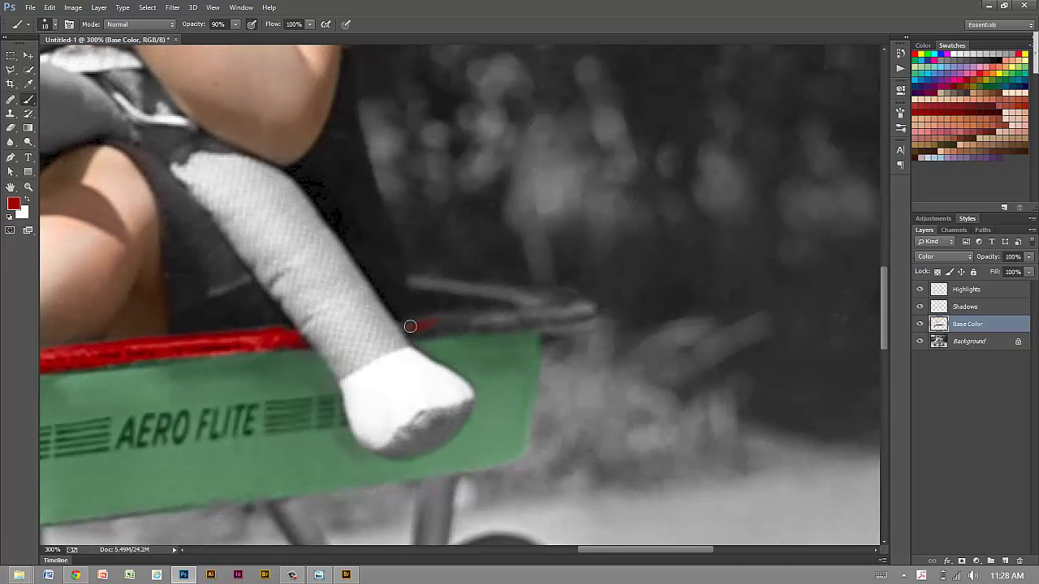
pyautogui.moveTo(410, 327); pyautogui.dragTo(532, 315)
pyautogui.moveTo(408, 281); pyautogui.dragTo(586, 306)
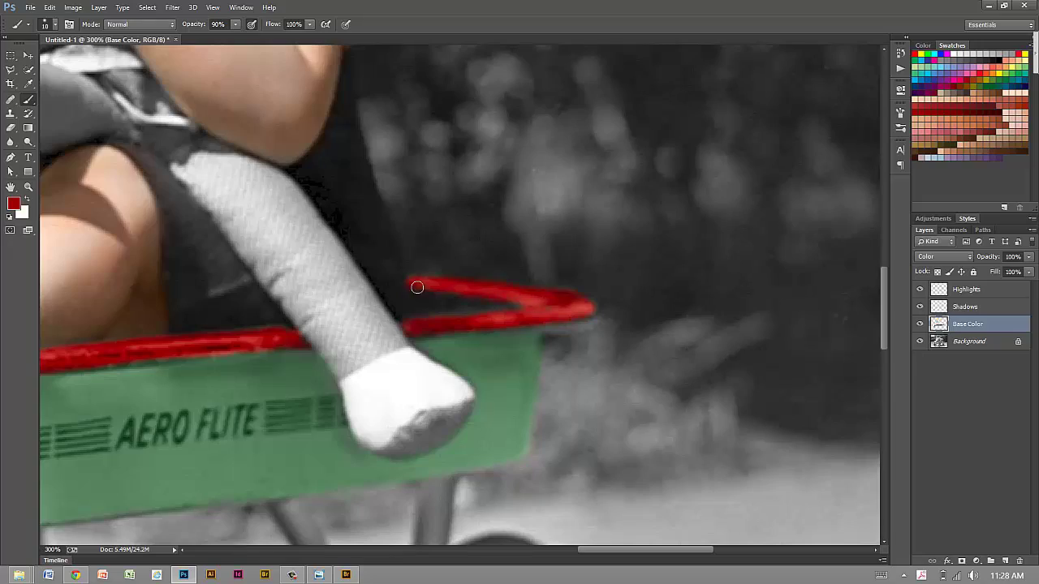
pyautogui.hotkey('ctrl', '0')
pyautogui.hotkey('ctrl', '1')
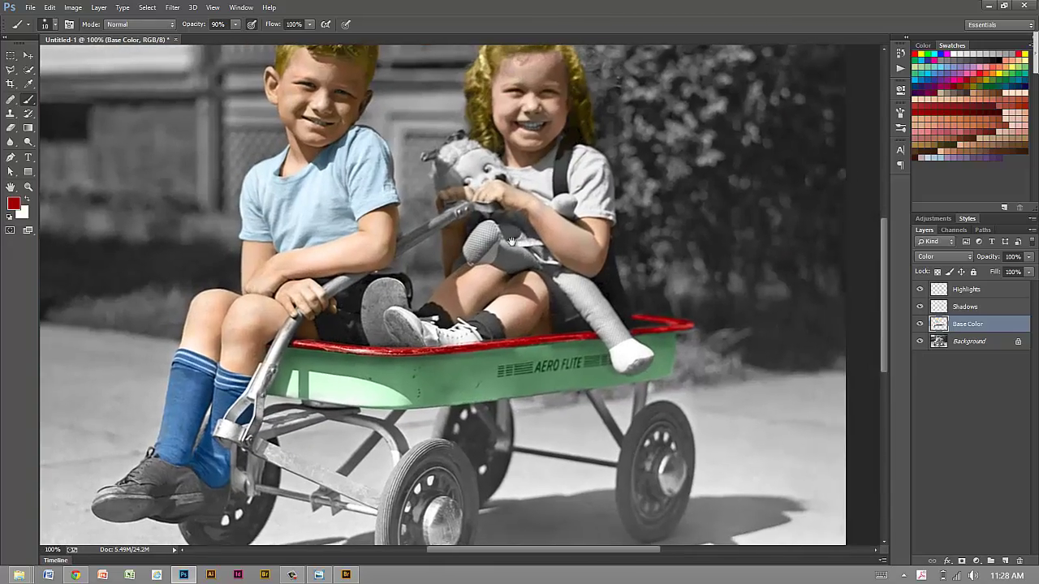
pyautogui.moveTo(512, 242); pyautogui.dragTo(457, 237)
# Step: Paint the girl's T-shirt and grey sleeve pink
pyautogui.click(974, 69)
pyautogui.scroll(2, 504, 208)
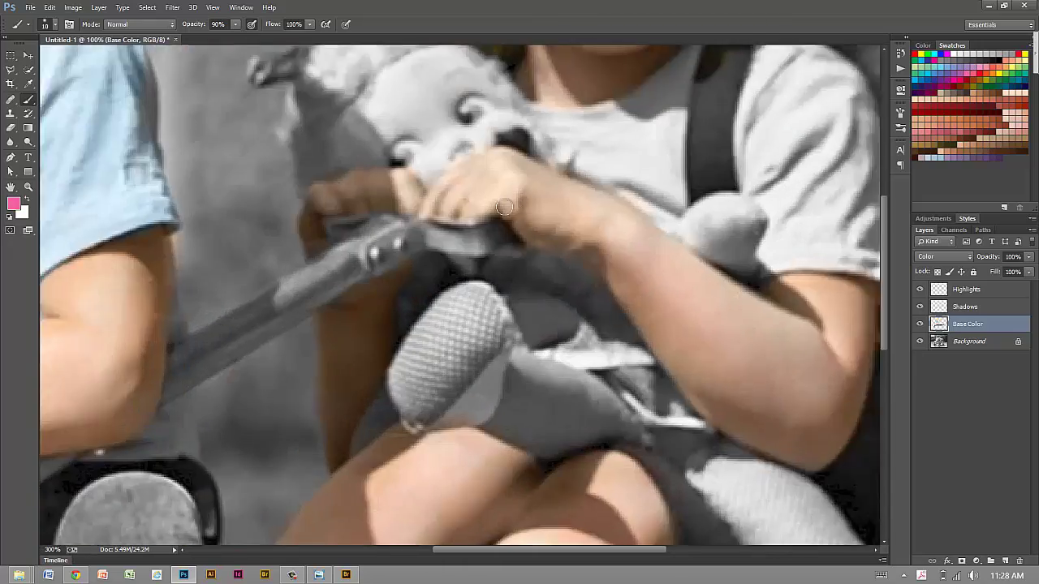
pyautogui.scroll(-1, 504, 208)
pyautogui.moveTo(504, 207); pyautogui.dragTo(371, 262)
pyautogui.moveTo(438, 199); pyautogui.dragTo(391, 205)
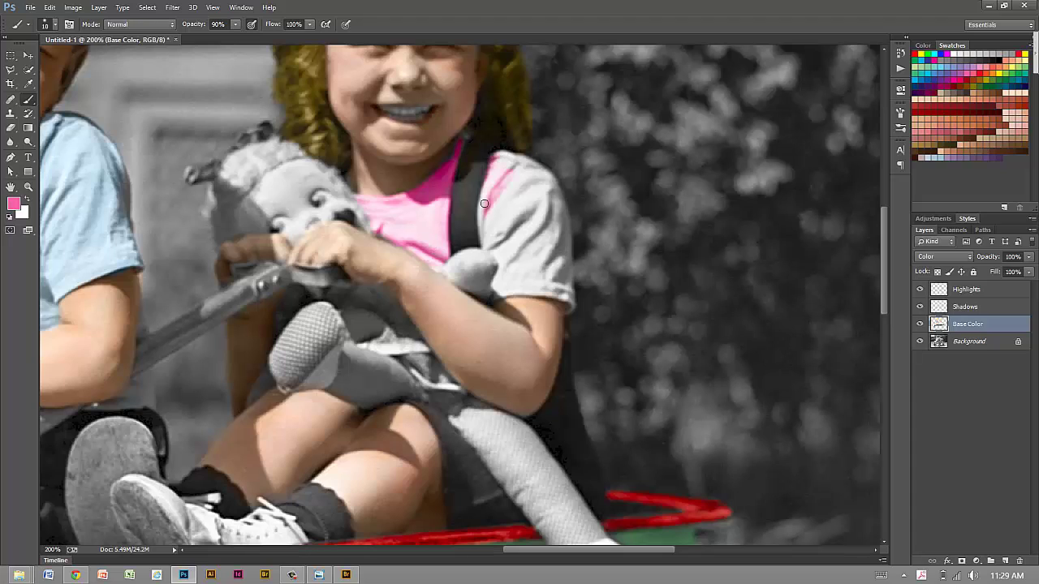
pyautogui.moveTo(505, 223)
pyautogui.mouseDown()
pyautogui.moveTo(501, 211)
pyautogui.moveTo(506, 246)
pyautogui.mouseUp()
# Step: Recentre on the girl's face and shirt and switch the paint colour to dark red
pyautogui.moveTo(353, 196); pyautogui.dragTo(418, 126)
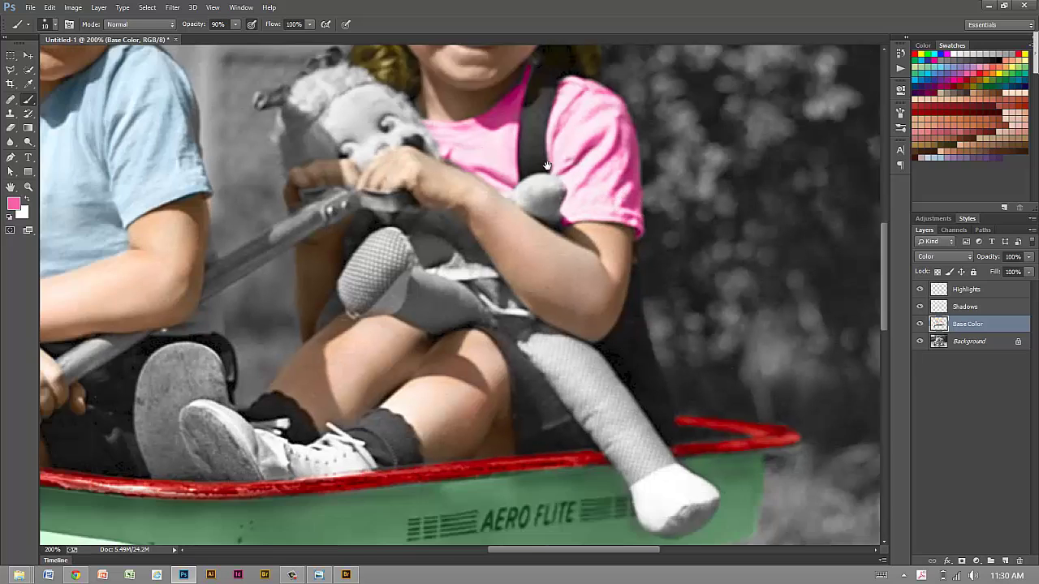
pyautogui.moveTo(515, 238); pyautogui.dragTo(515, 297)
pyautogui.click(933, 115)
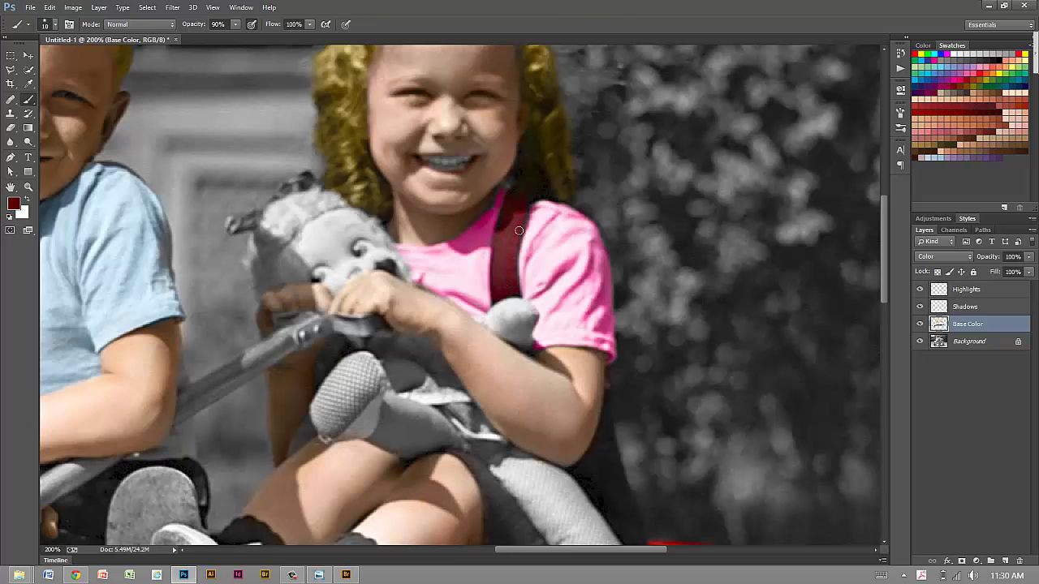
# Step: Zoom to 400% and paint the dress dark red under her arm and around the doll's leg
pyautogui.hotkey('ctrl', '+')
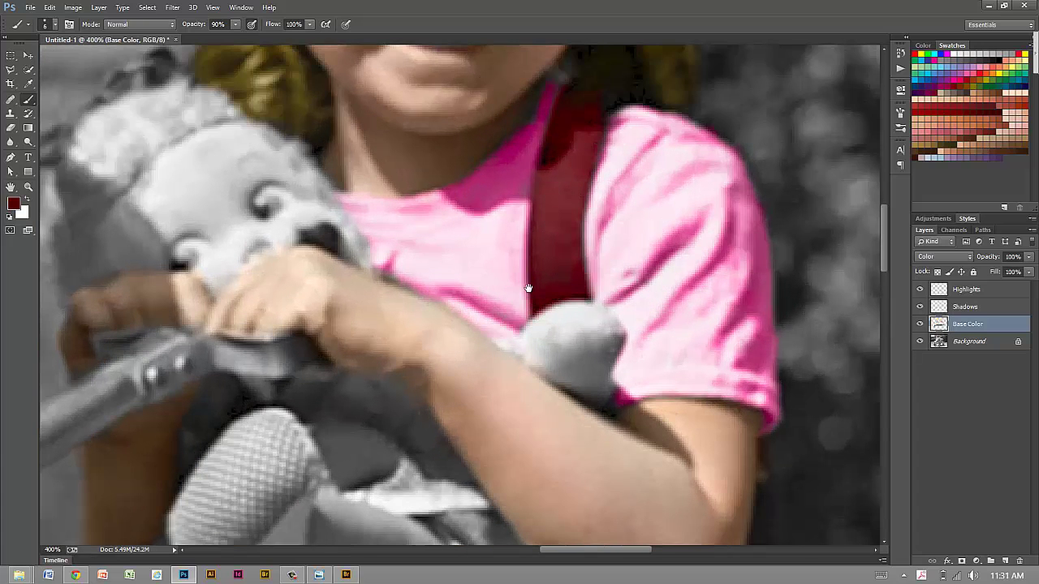
pyautogui.moveTo(528, 288); pyautogui.dragTo(312, 307)
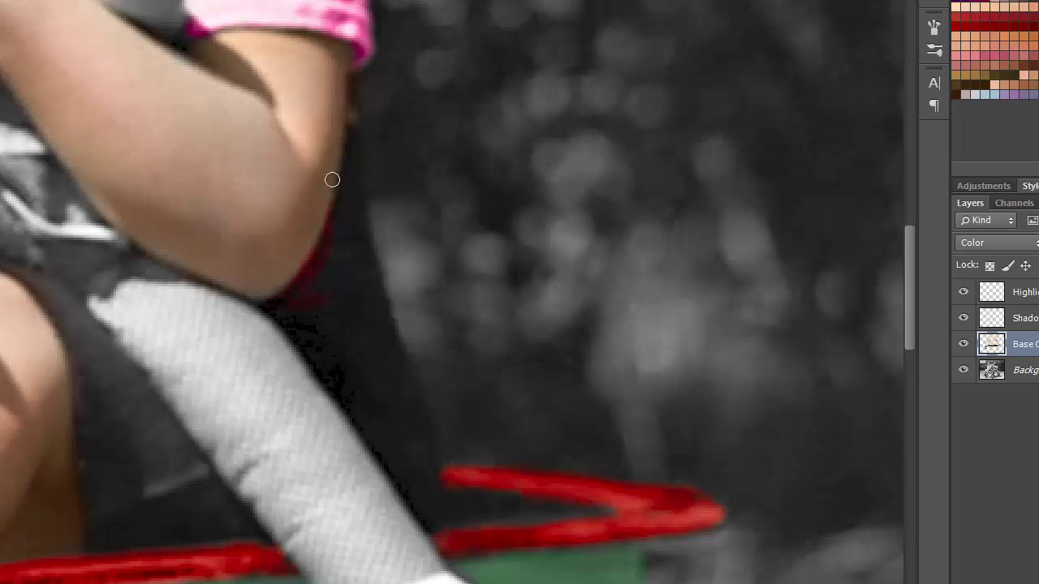
pyautogui.moveTo(332, 179); pyautogui.dragTo(318, 292)
pyautogui.moveTo(316, 350)
pyautogui.mouseDown()
pyautogui.moveTo(374, 431)
pyautogui.moveTo(327, 279)
pyautogui.mouseUp()
pyautogui.moveTo(98, 413)
pyautogui.mouseDown()
pyautogui.moveTo(125, 378)
pyautogui.moveTo(64, 306)
pyautogui.mouseUp()
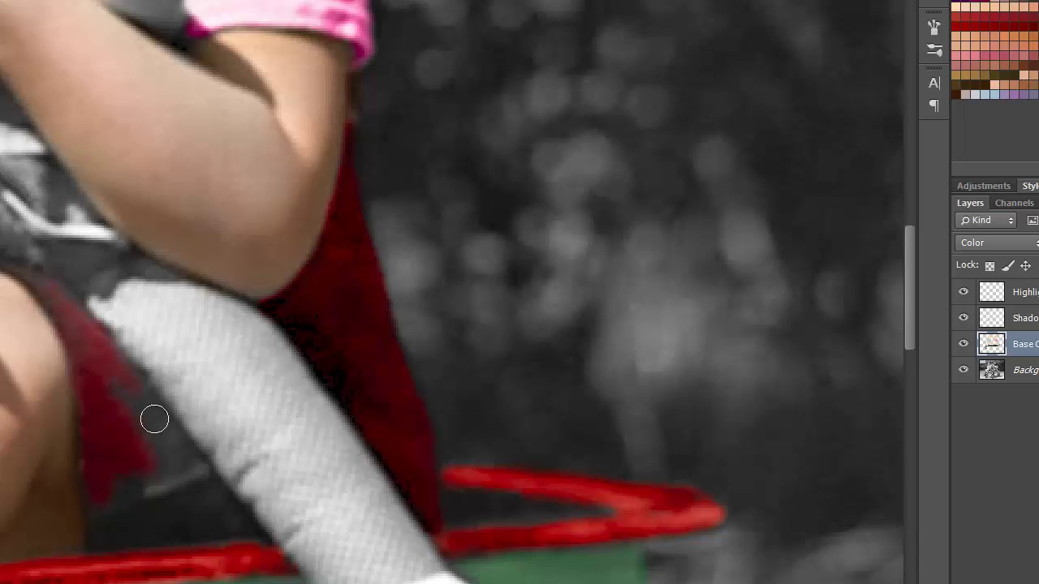
pyautogui.scroll(-3, 232, 438)
pyautogui.hscroll(-2, 233, 439)
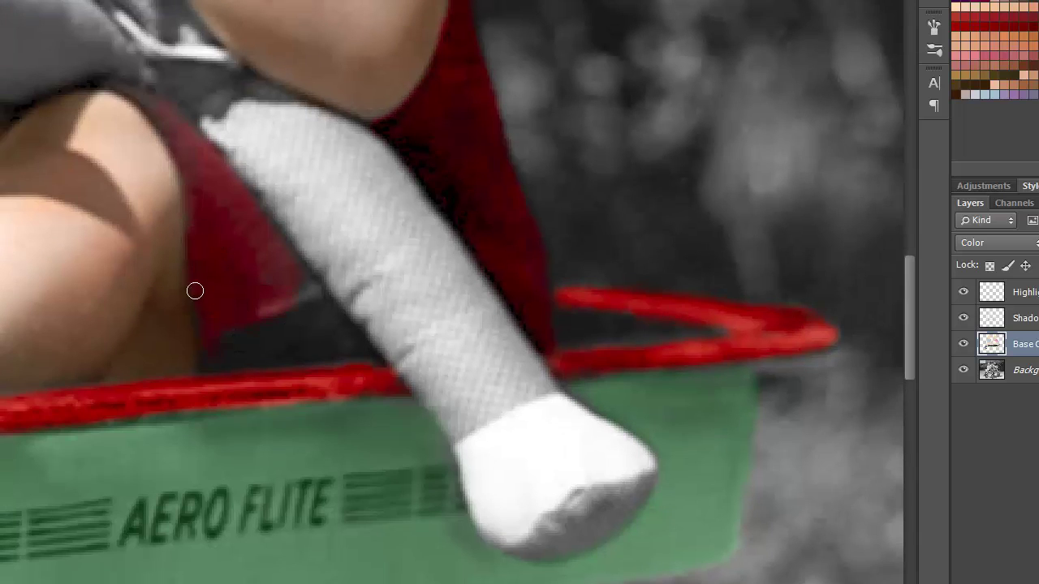
# Step: Paint the dress strip beside her leg, its dark streak and upper edge dark red
pyautogui.moveTo(364, 351); pyautogui.dragTo(305, 265)
pyautogui.moveTo(305, 264); pyautogui.dragTo(323, 350)
pyautogui.moveTo(297, 256); pyautogui.dragTo(355, 346)
pyautogui.moveTo(253, 348); pyautogui.dragTo(307, 293)
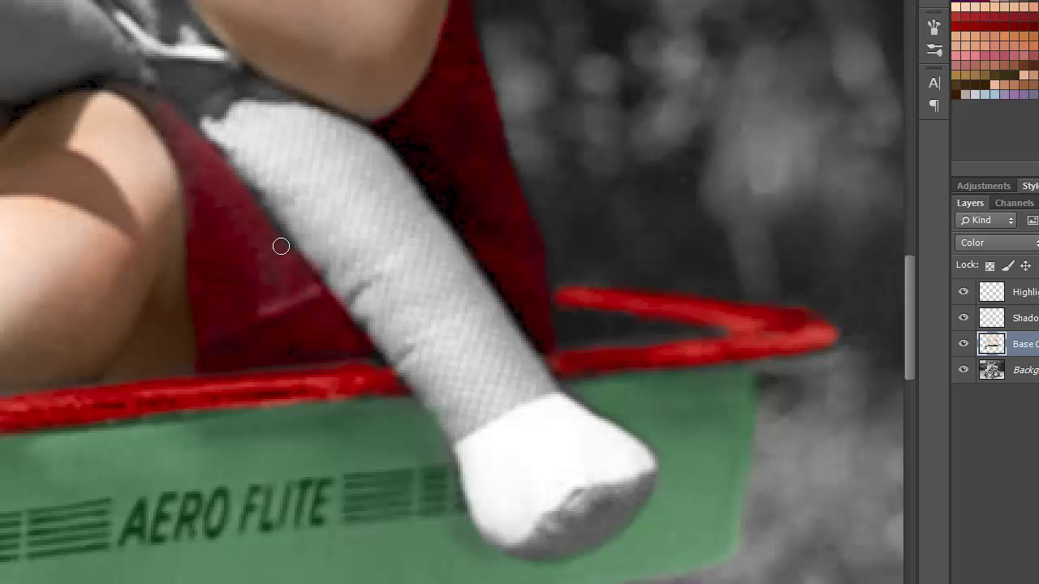
pyautogui.moveTo(92, 76); pyautogui.dragTo(155, 111)
pyautogui.scroll(3, 192, 122)
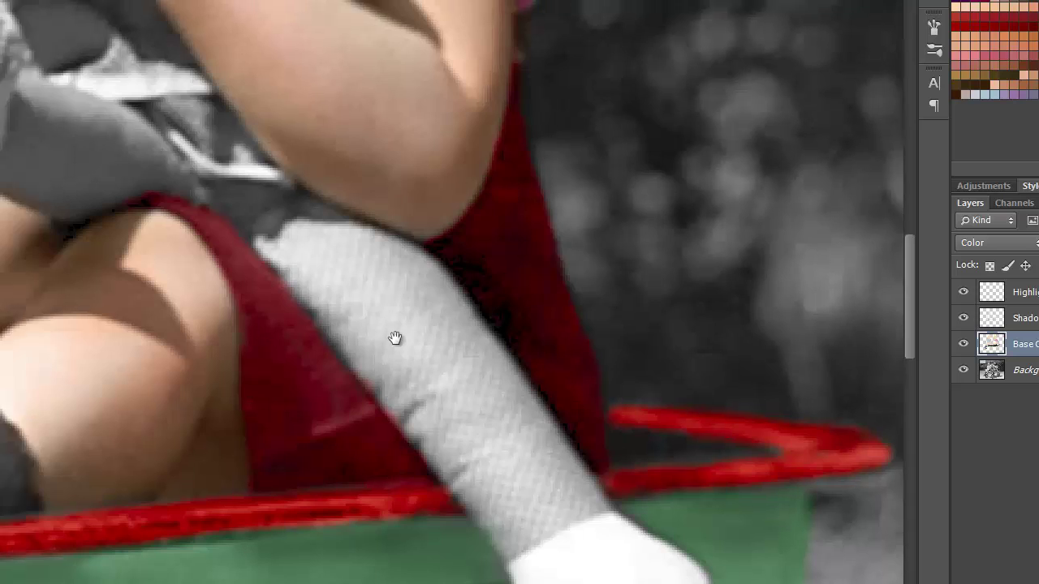
pyautogui.scroll(5, 394, 341)
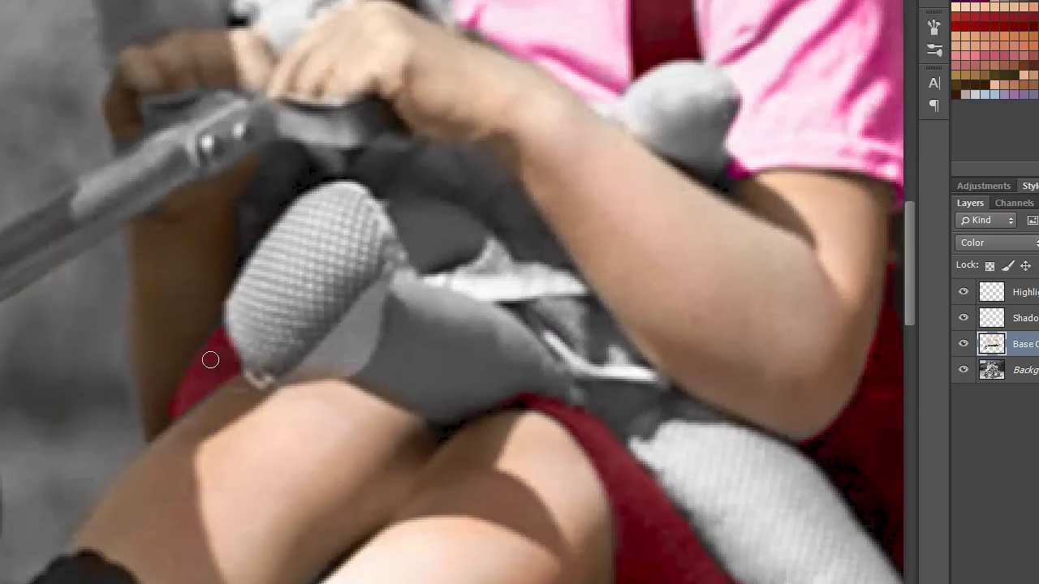
pyautogui.scroll(-3, 313, 276)
pyautogui.scroll(-2, 312, 276)
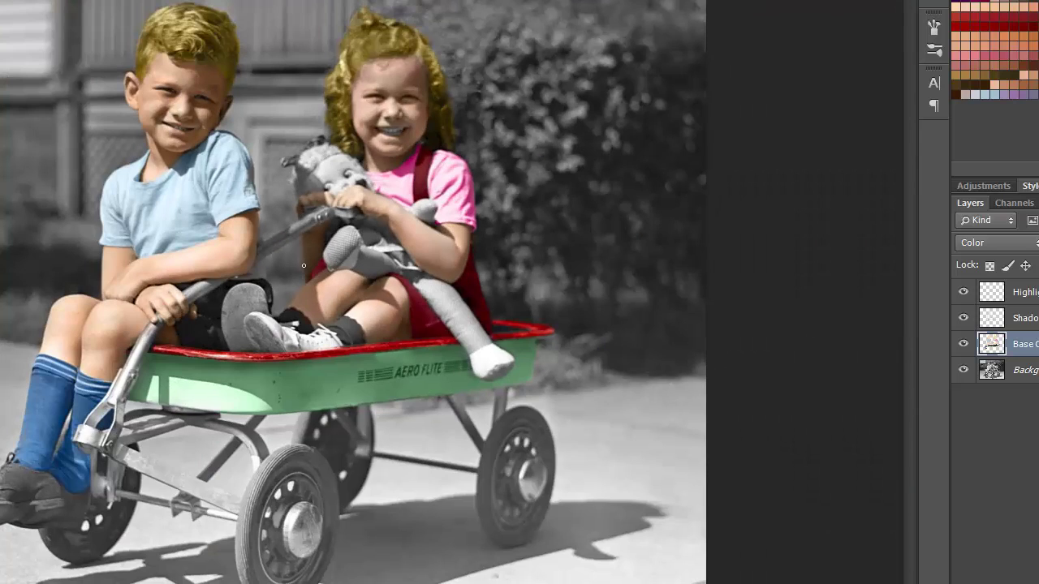
pyautogui.scroll(3, 312, 276)
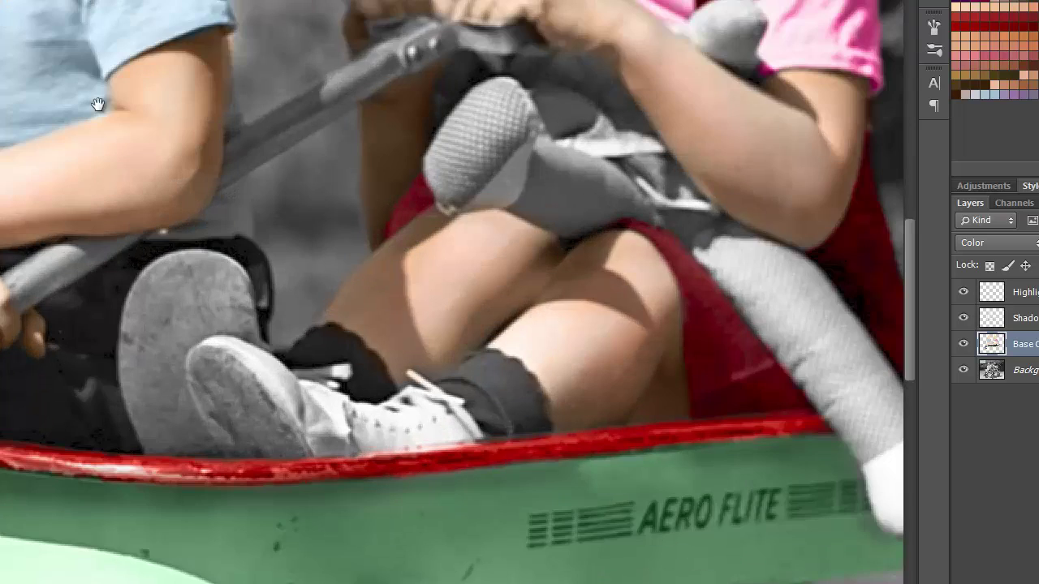
pyautogui.scroll(2, 390, 122)
# Step: On the Shadows layer, enlarge the brush to 15 and shade the boy's hair darker brown
pyautogui.hotkey('alt', ']')
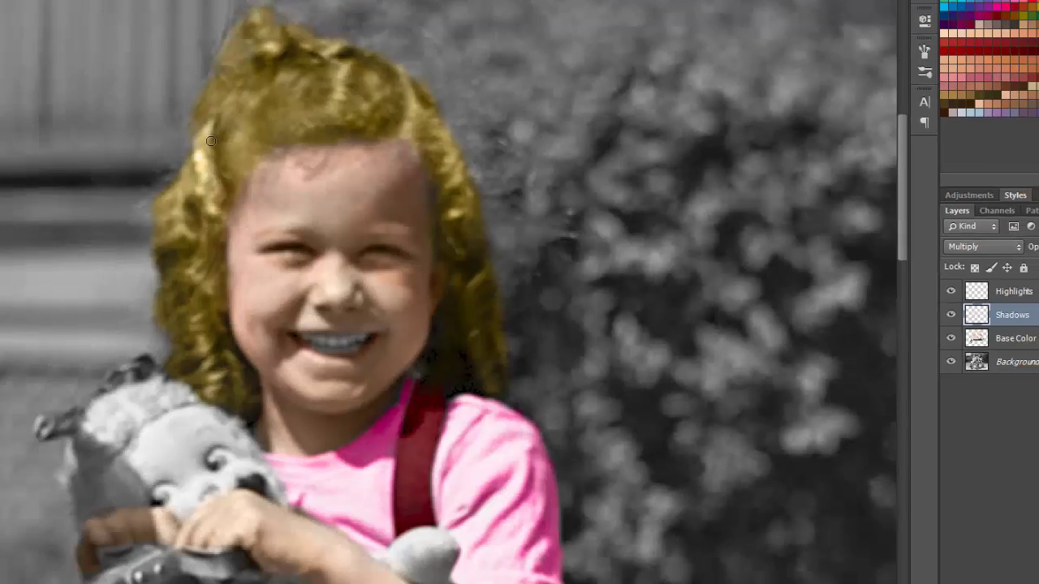
pyautogui.press(']')
pyautogui.press(']')
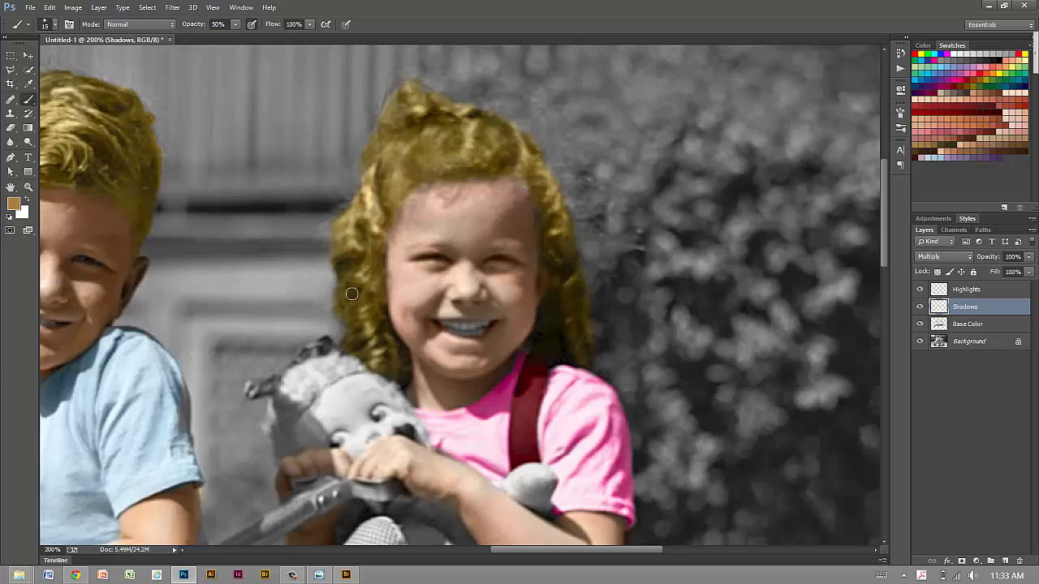
pyautogui.hscroll(-5, 366, 243)
pyautogui.moveTo(259, 182)
pyautogui.mouseDown()
pyautogui.moveTo(288, 113)
pyautogui.moveTo(349, 106)
pyautogui.moveTo(381, 122)
pyautogui.moveTo(404, 116)
pyautogui.moveTo(441, 201)
pyautogui.mouseUp()
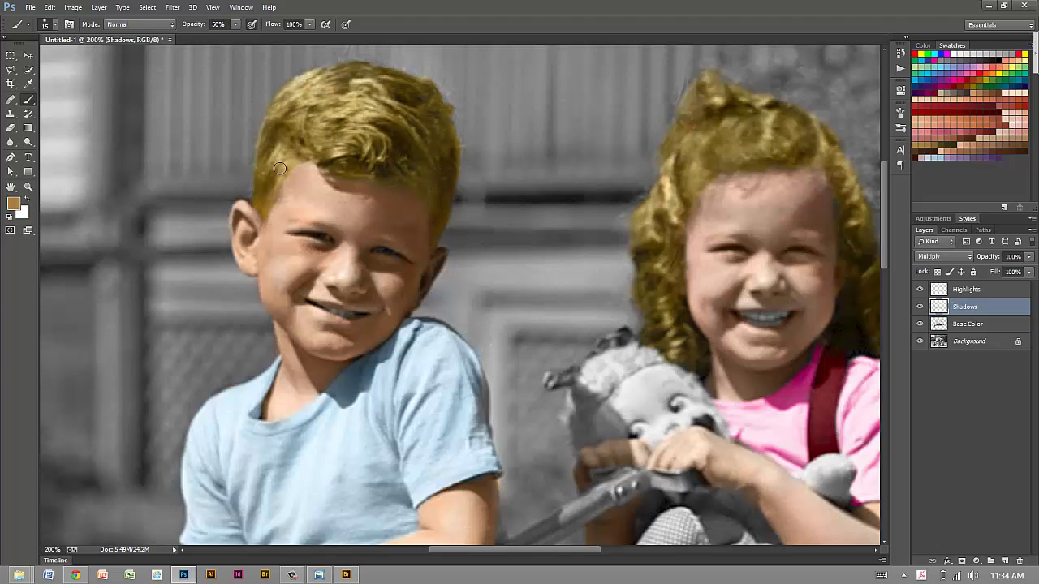
pyautogui.hotkey('ctrl', '-')
pyautogui.hotkey('ctrl', '-')
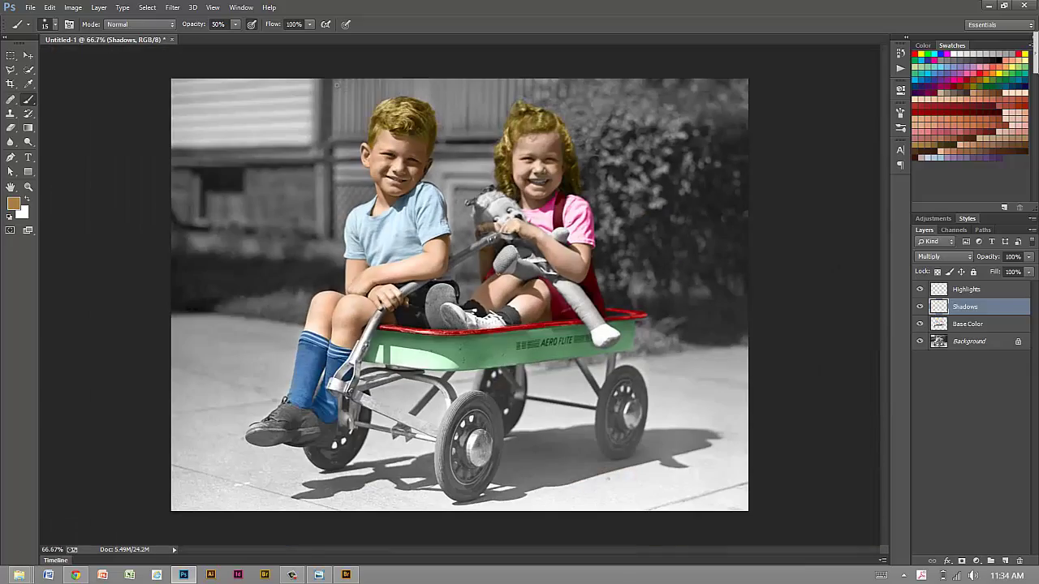
pyautogui.hotkey('ctrl', '+')
pyautogui.hotkey('ctrl', '+')
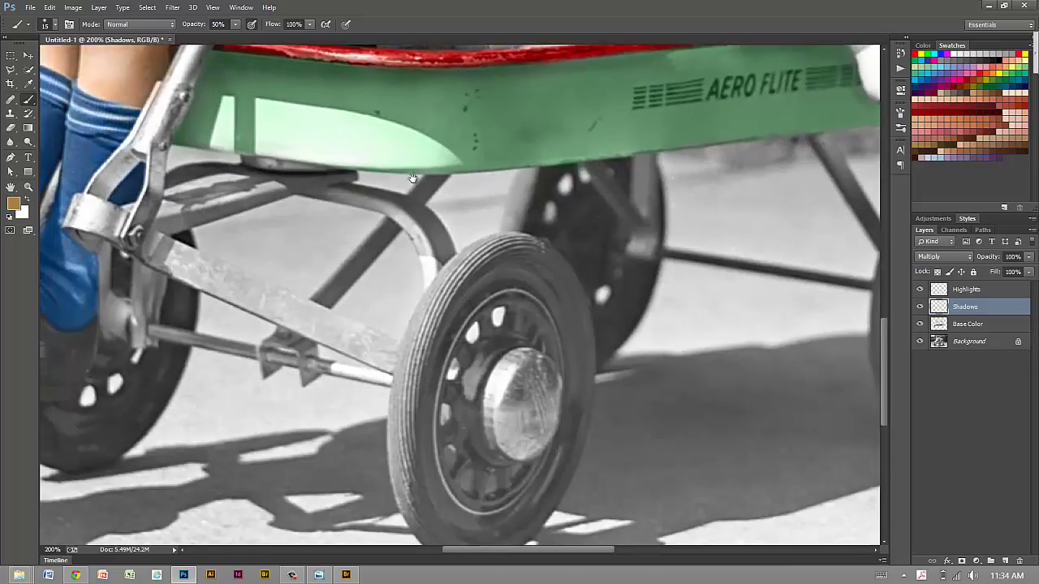
pyautogui.moveTo(376, 367); pyautogui.dragTo(363, 214)
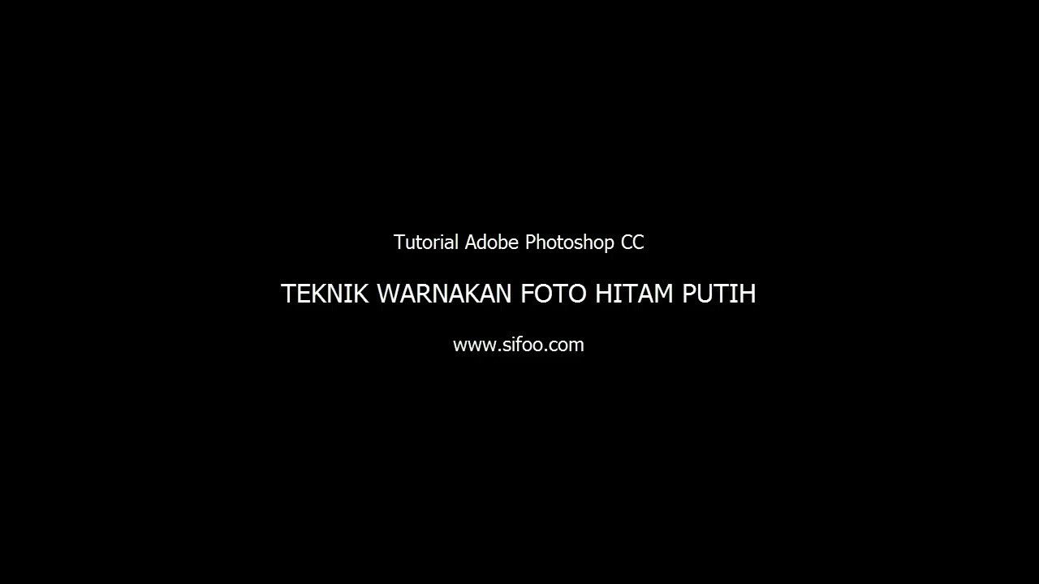